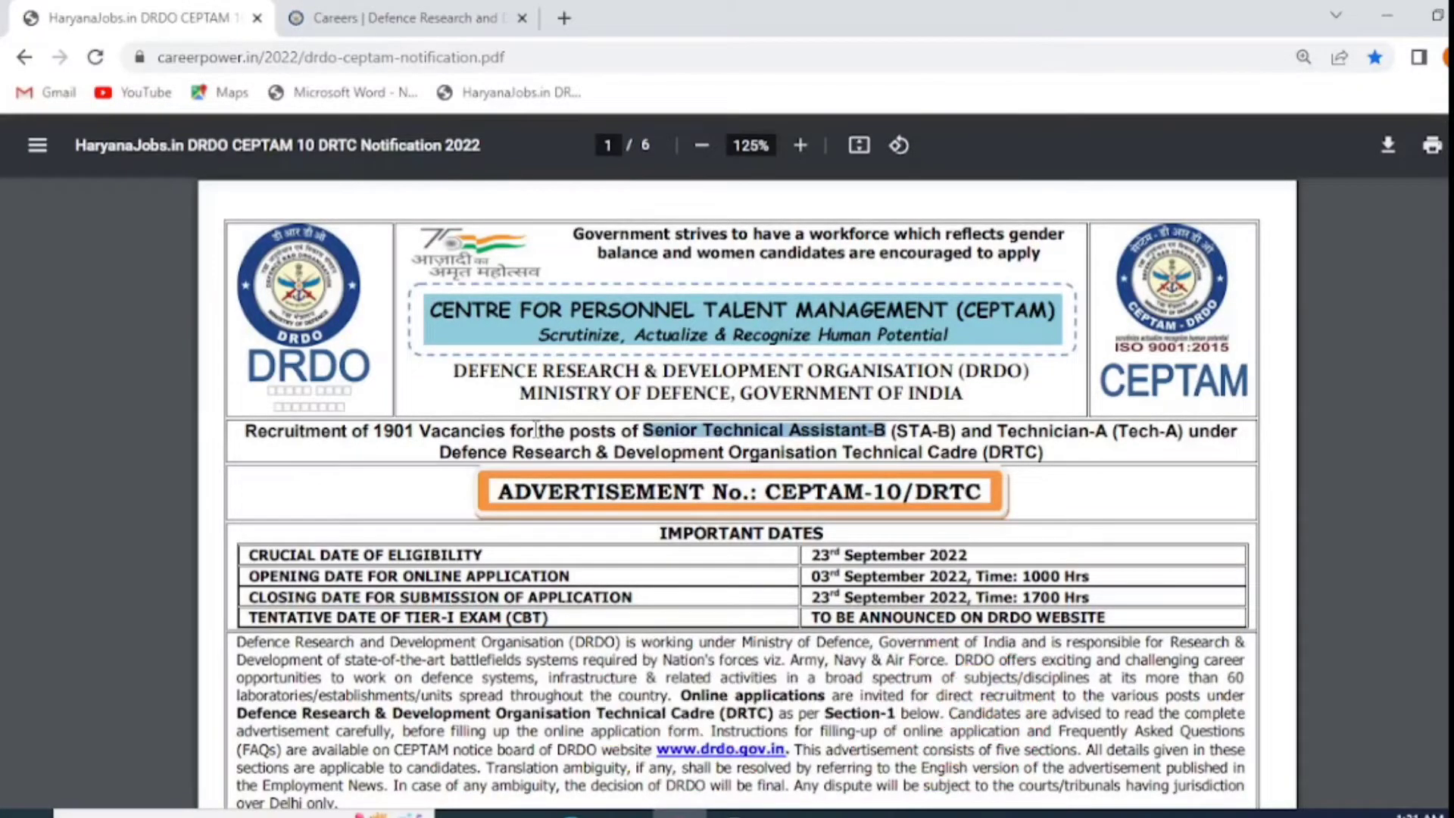
Step: Scroll the CEPTAM-10 notification PDF to the STA-B vacancy table, then close it
scroll(535, 430, "down", 8)
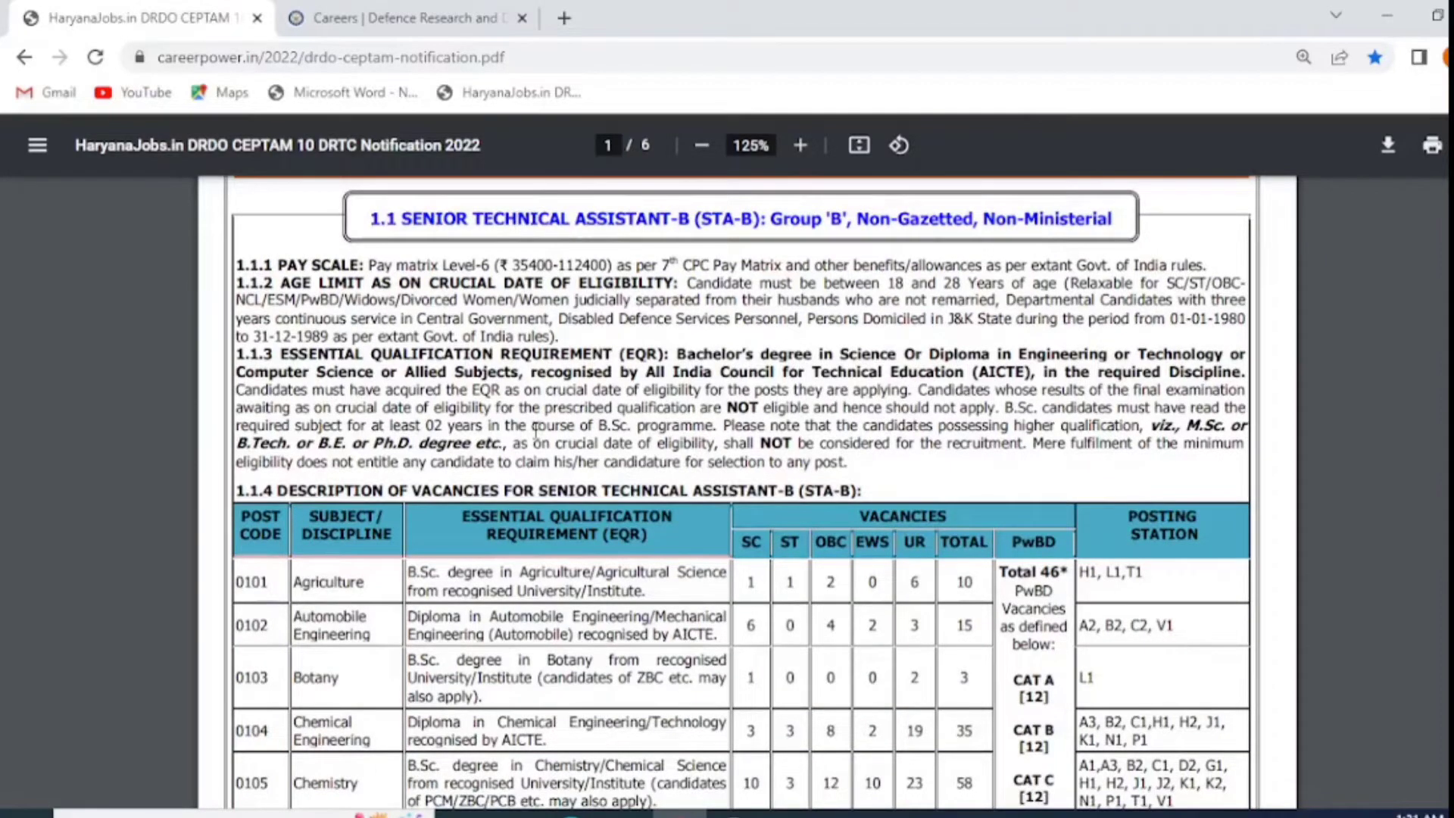
scroll(347, 503, "down", 2)
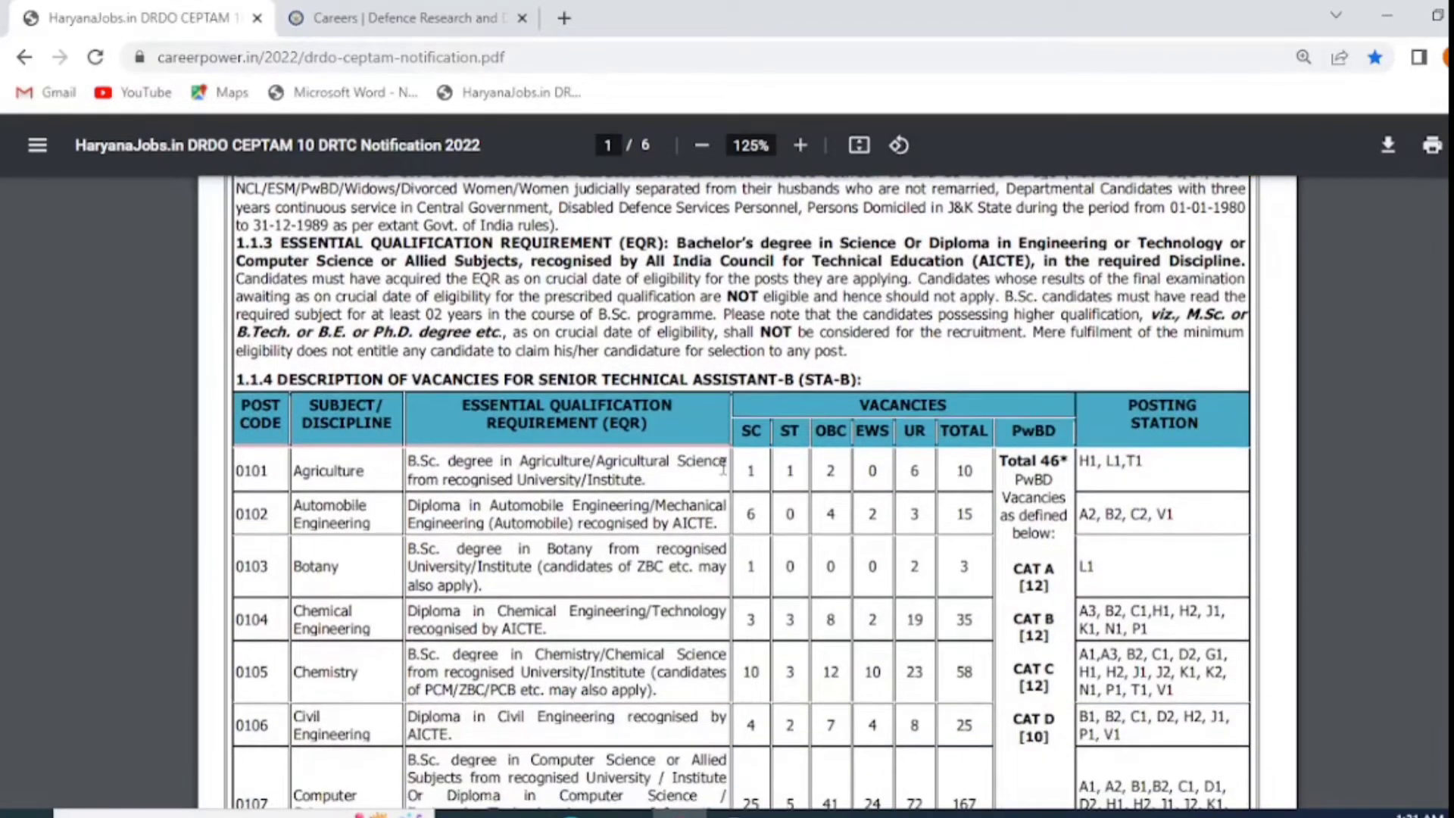
scroll(879, 471, "down", 4)
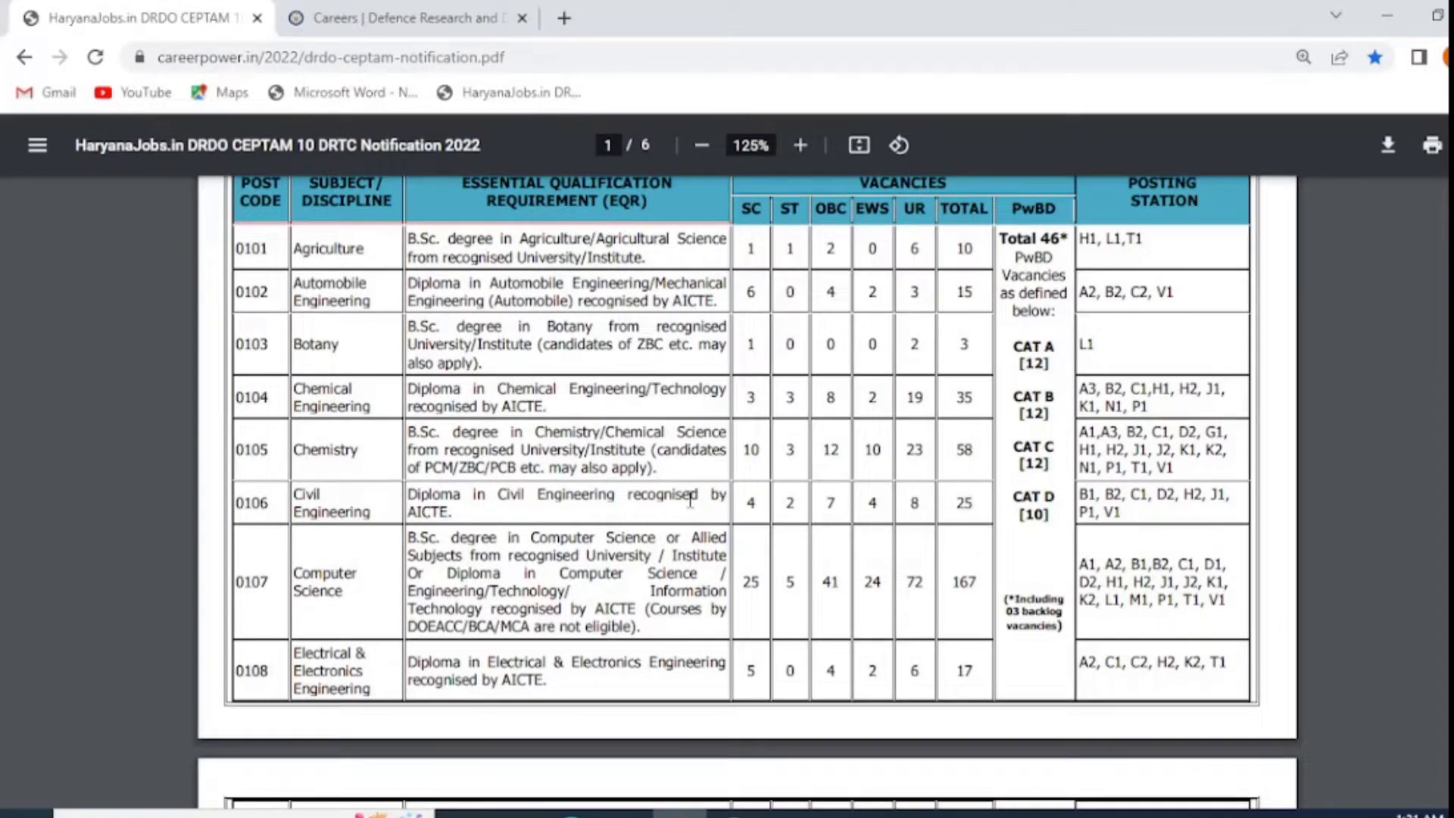
key("ctrl+w")
left_click_drag(377, 56, 155, 56)
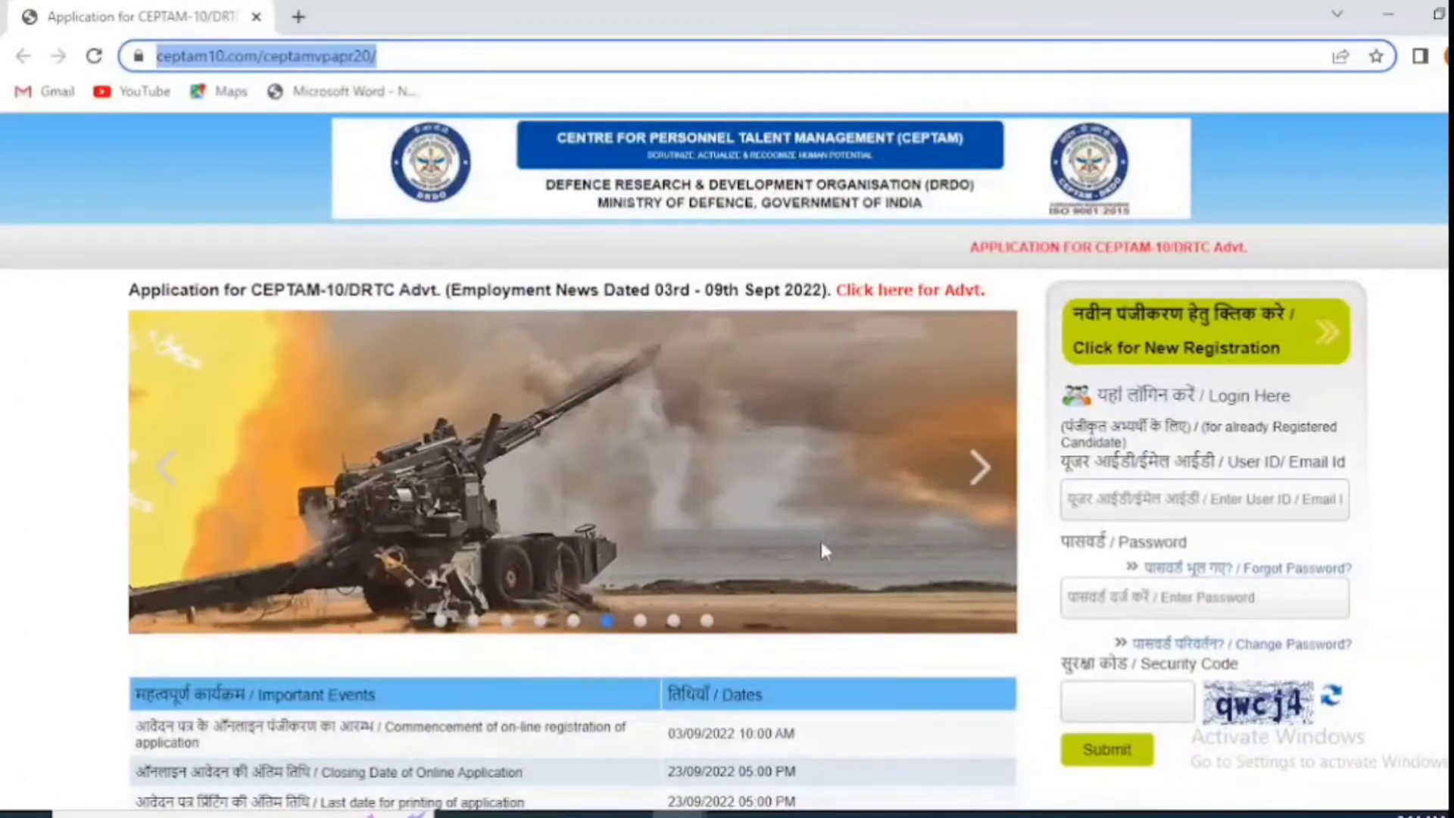
Step: Enter the candidate's full name and mobile number, each with its confirmation field
scroll(822, 552, "down", 5)
scroll(824, 545, "up", 2)
scroll(824, 543, "up", 3)
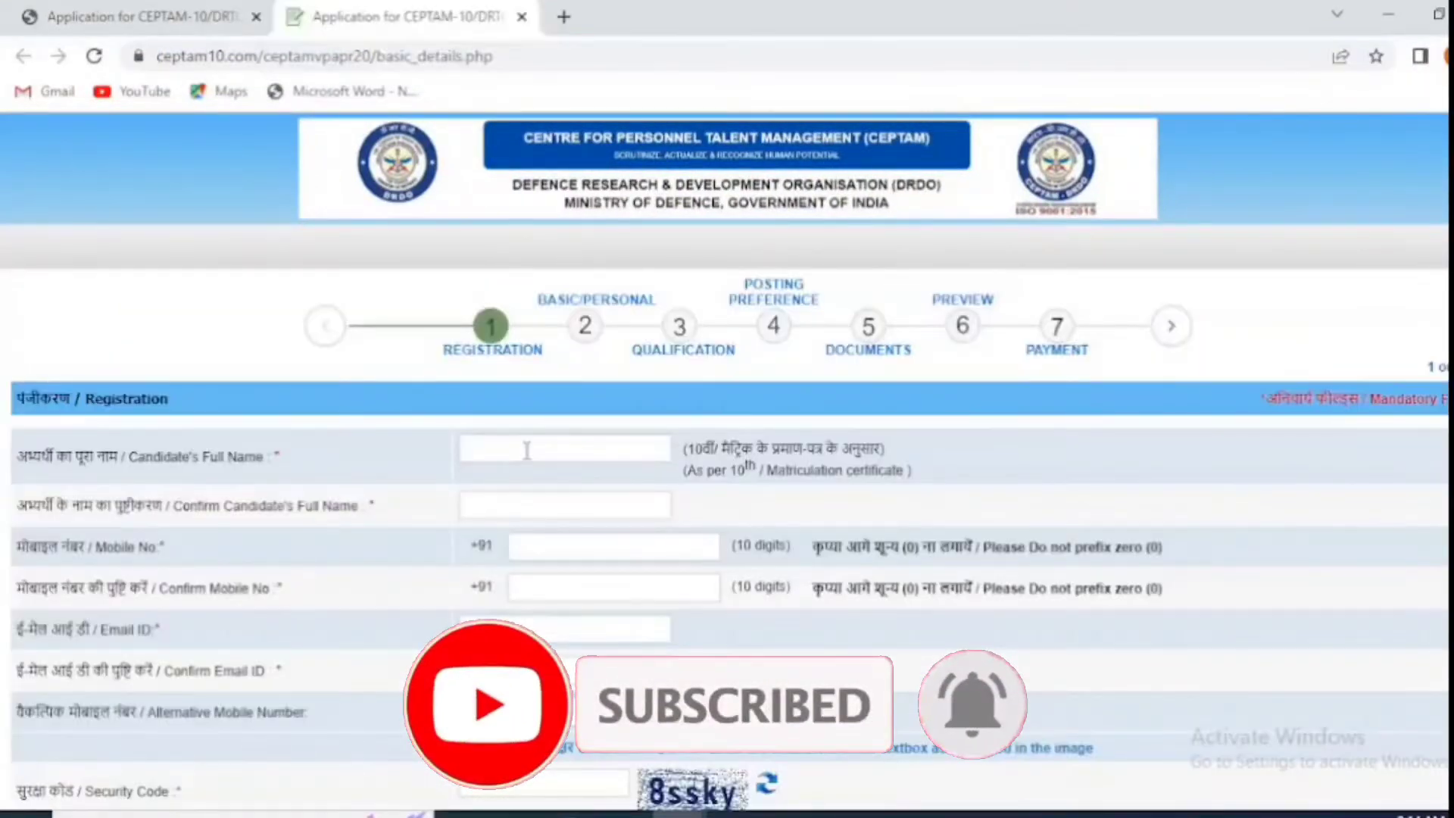
left_click(527, 450)
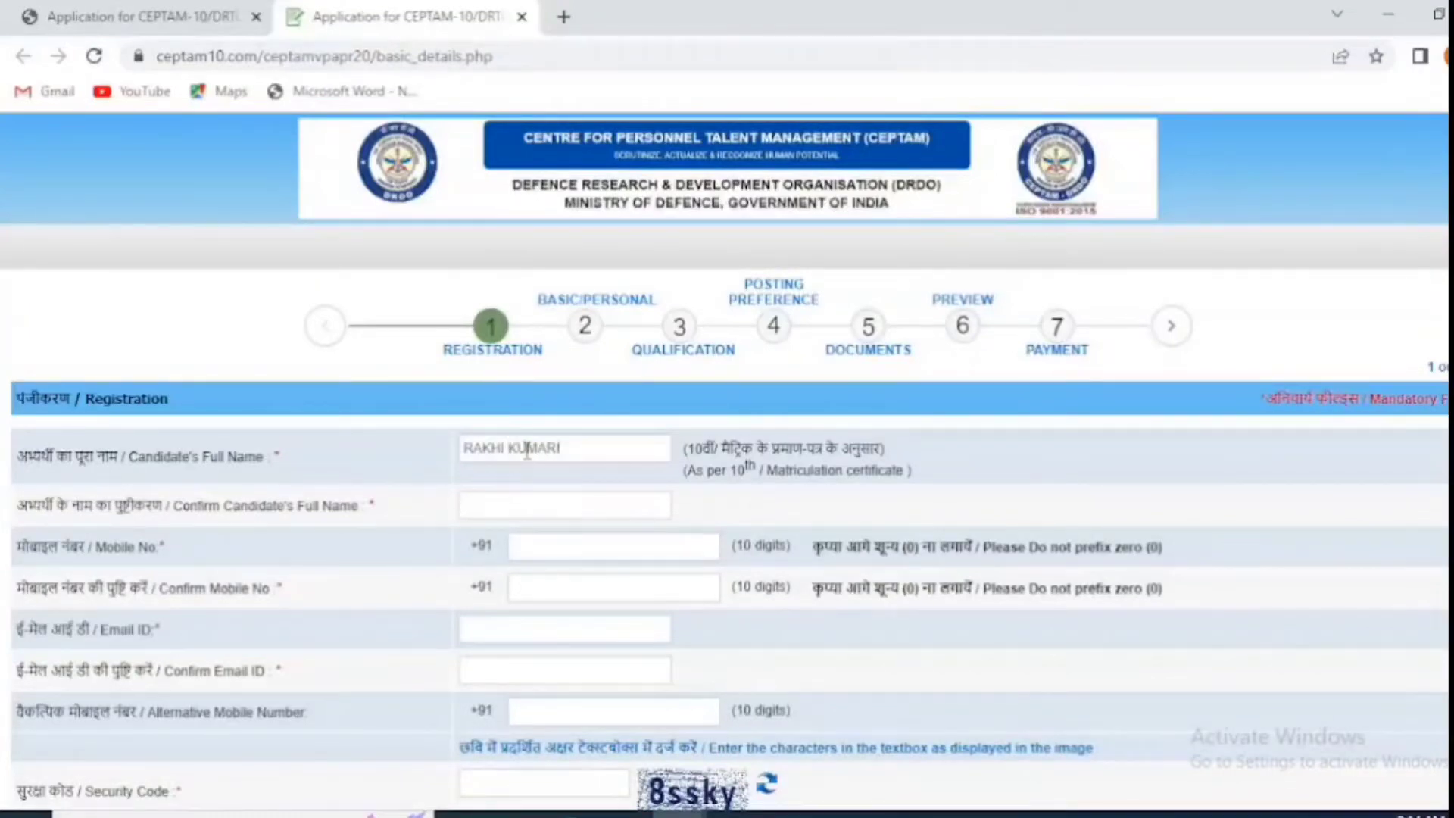
key("Tab")
key("Tab")
type("9")
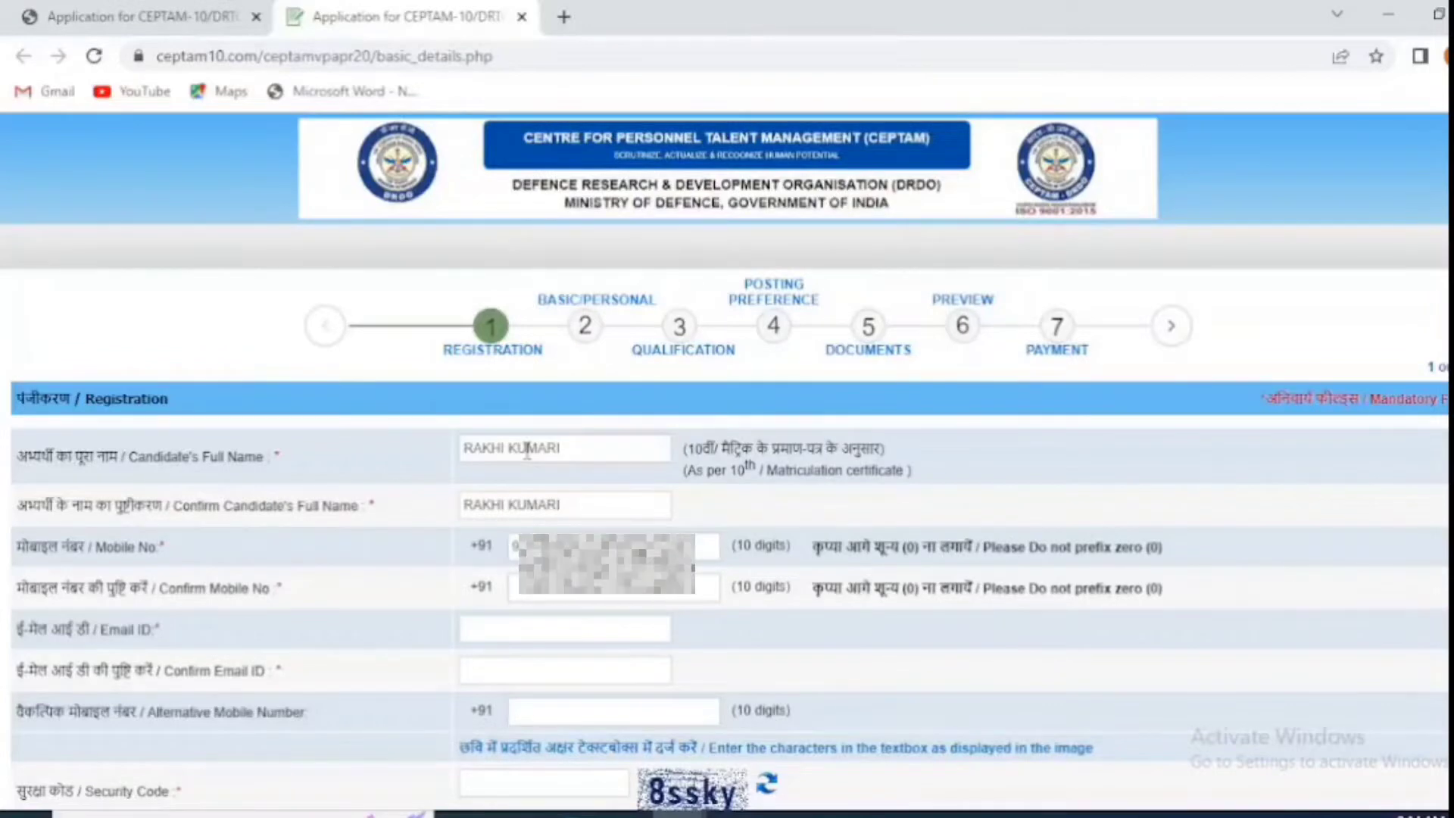
key("Tab")
type("9")
Step: Enter and confirm the e-mail address, fill the security code, and register
left_click(576, 620)
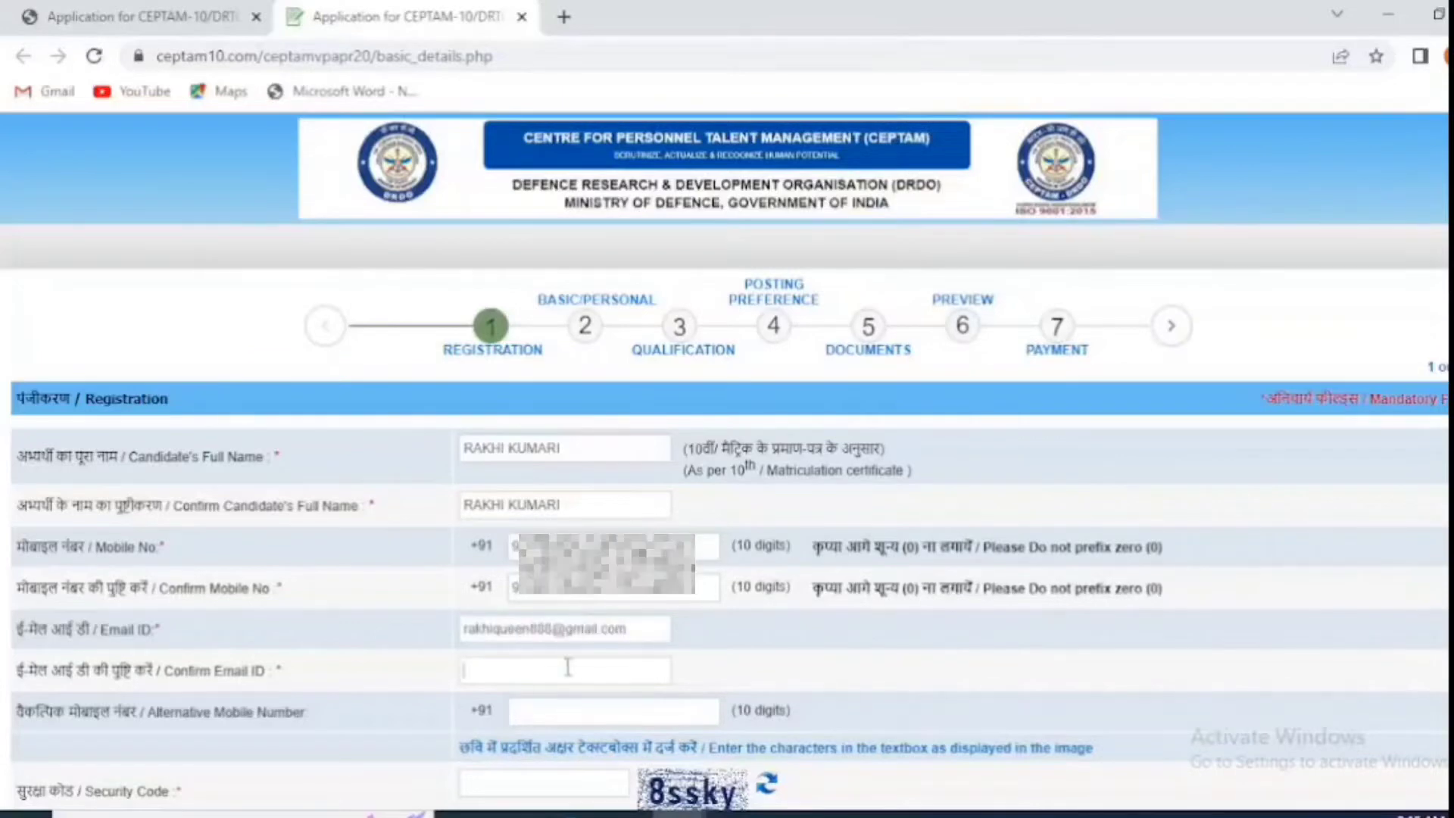
left_click(569, 670)
left_click(543, 783)
type("8ssky")
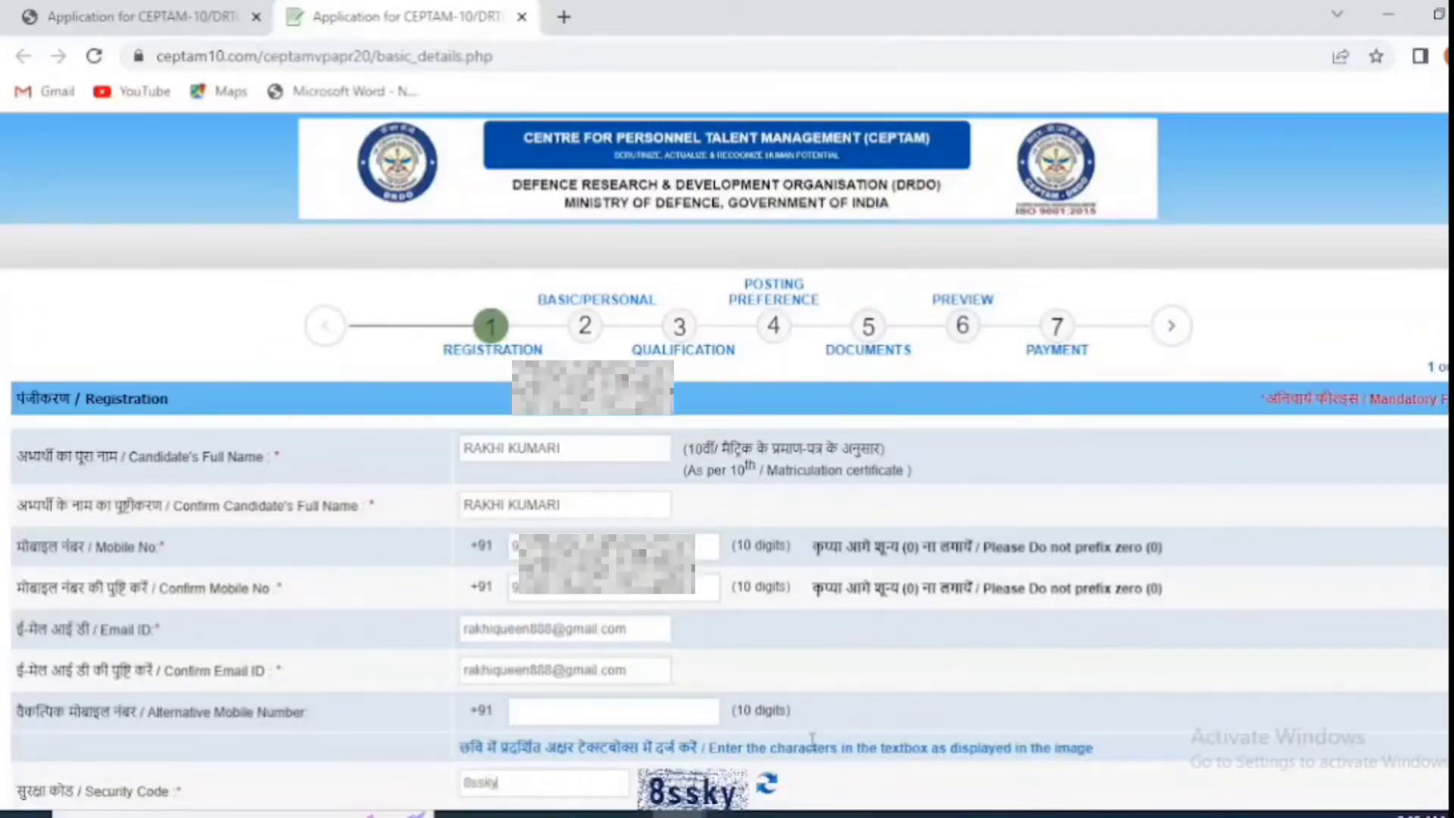
scroll(812, 738, "down", 2)
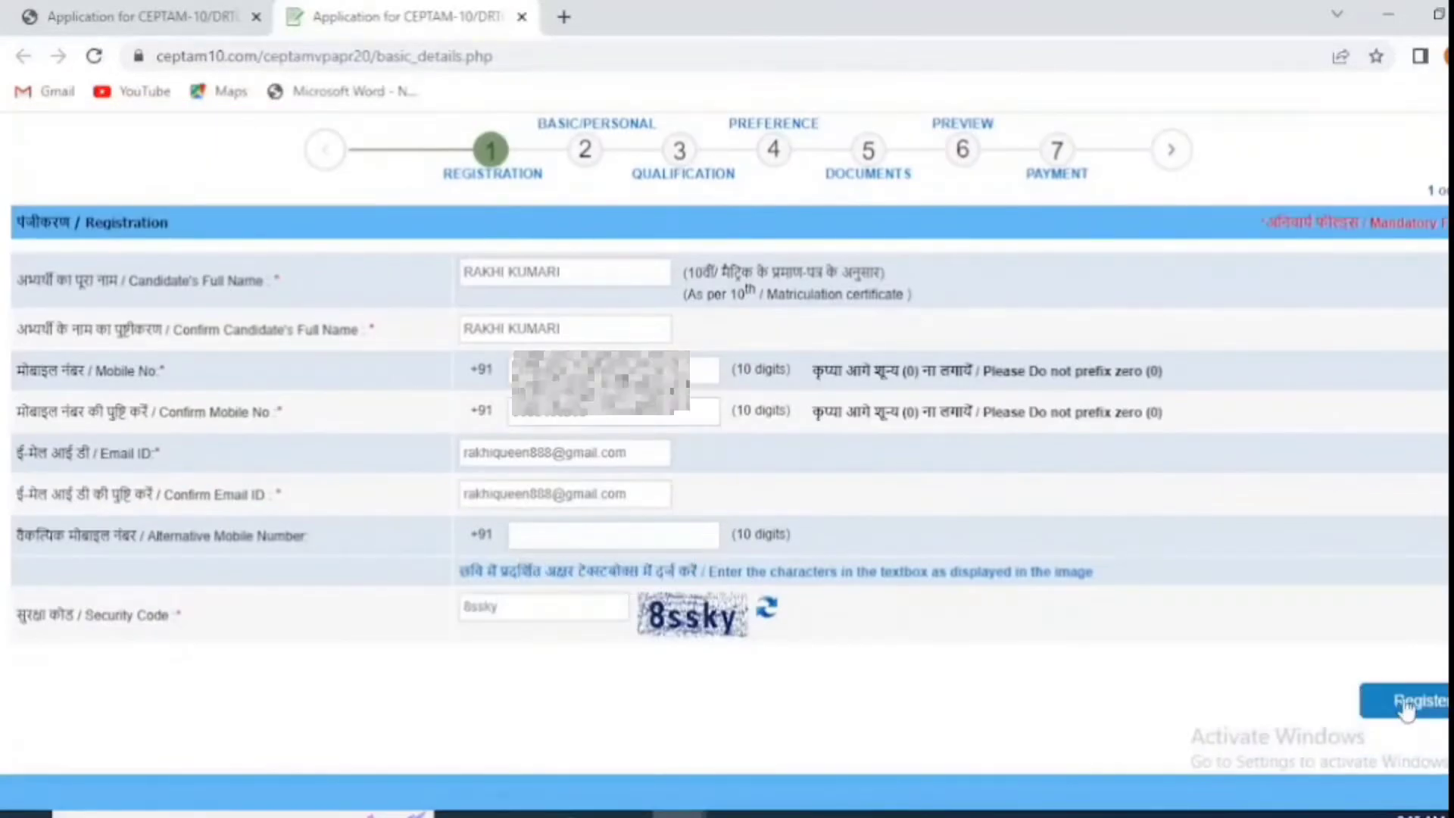
left_click(1402, 698)
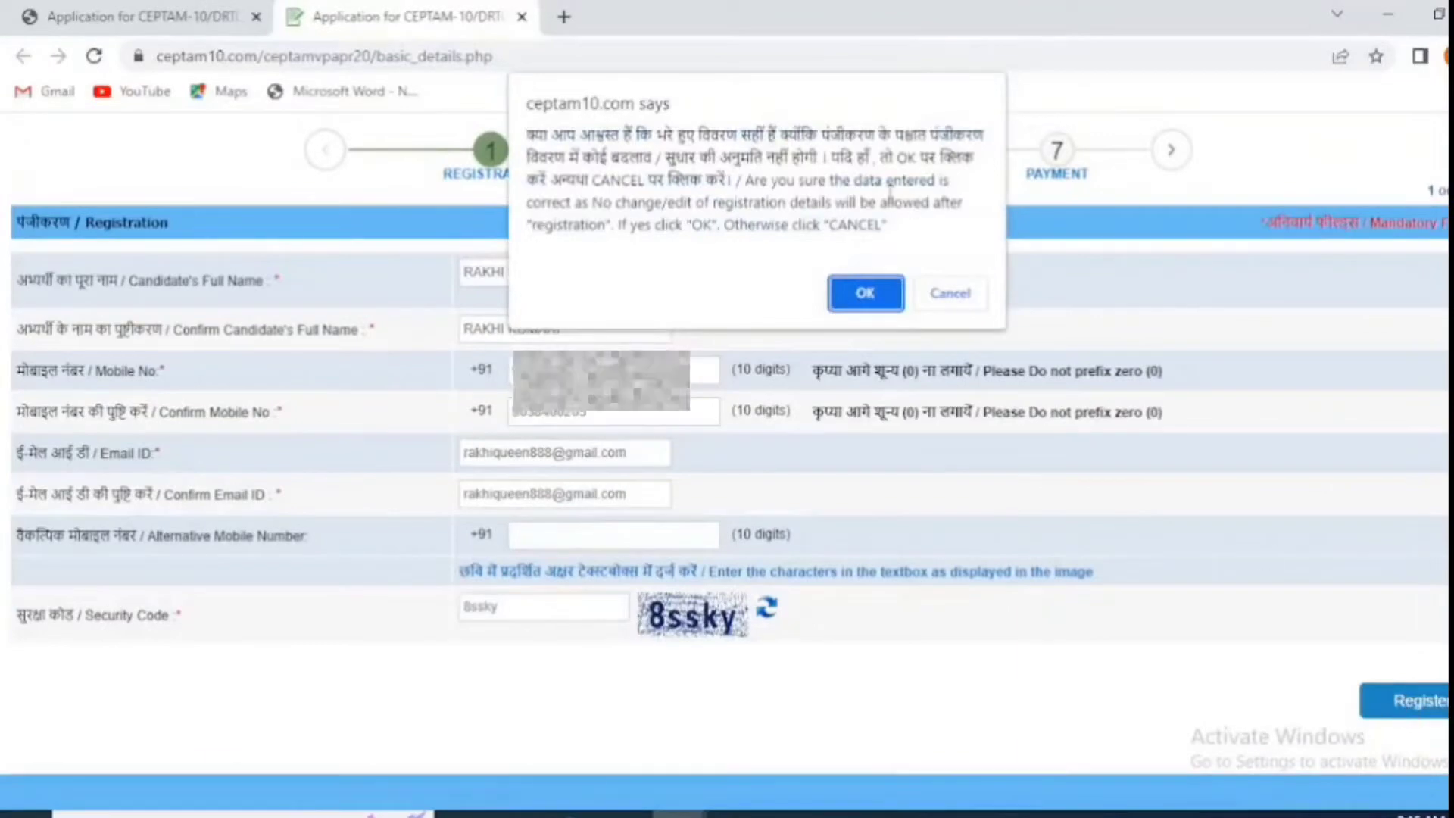
left_click(865, 293)
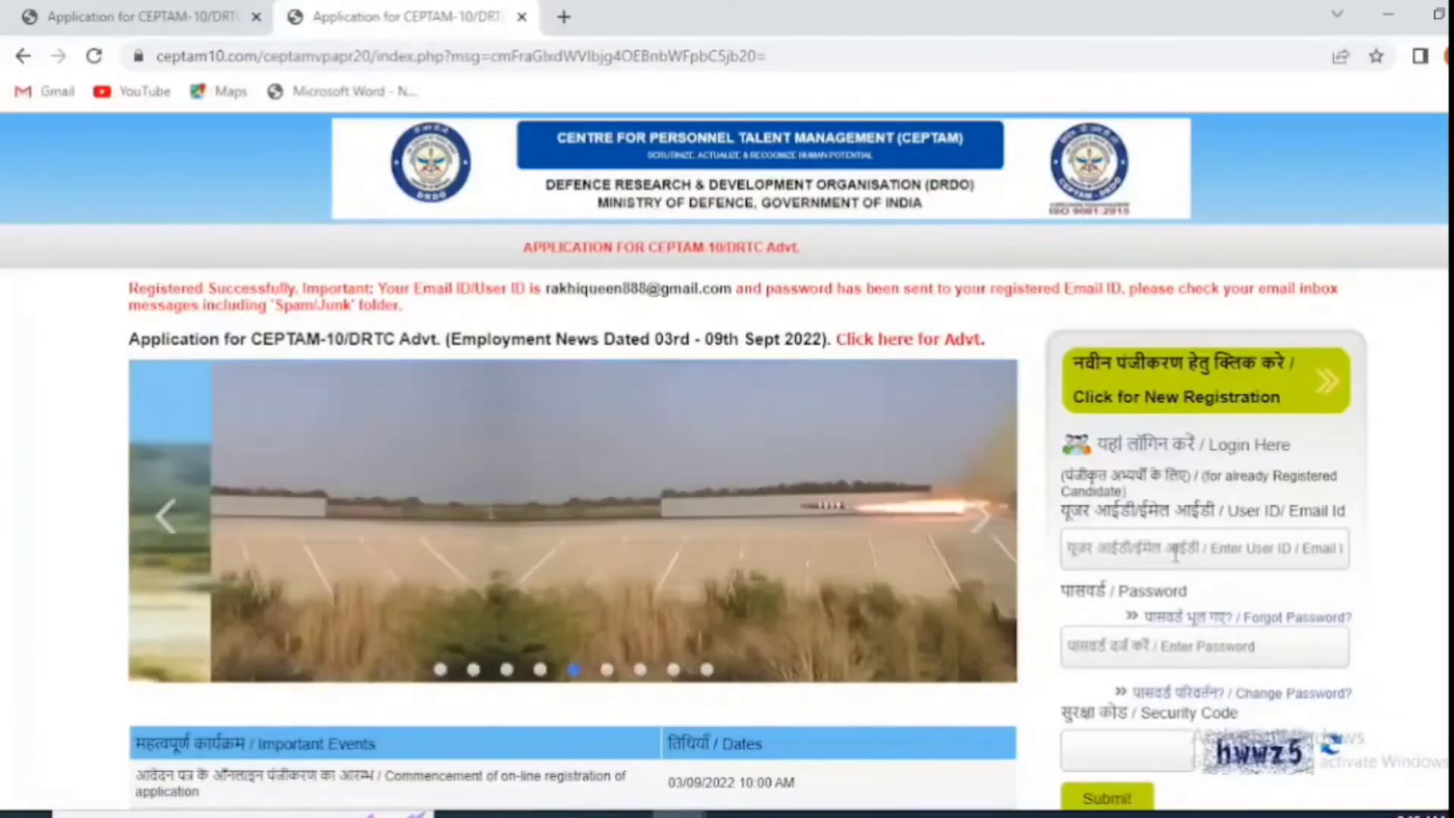
Step: Log in using the registered e-mail as User ID, the emailed password and the security code
left_click(1172, 551)
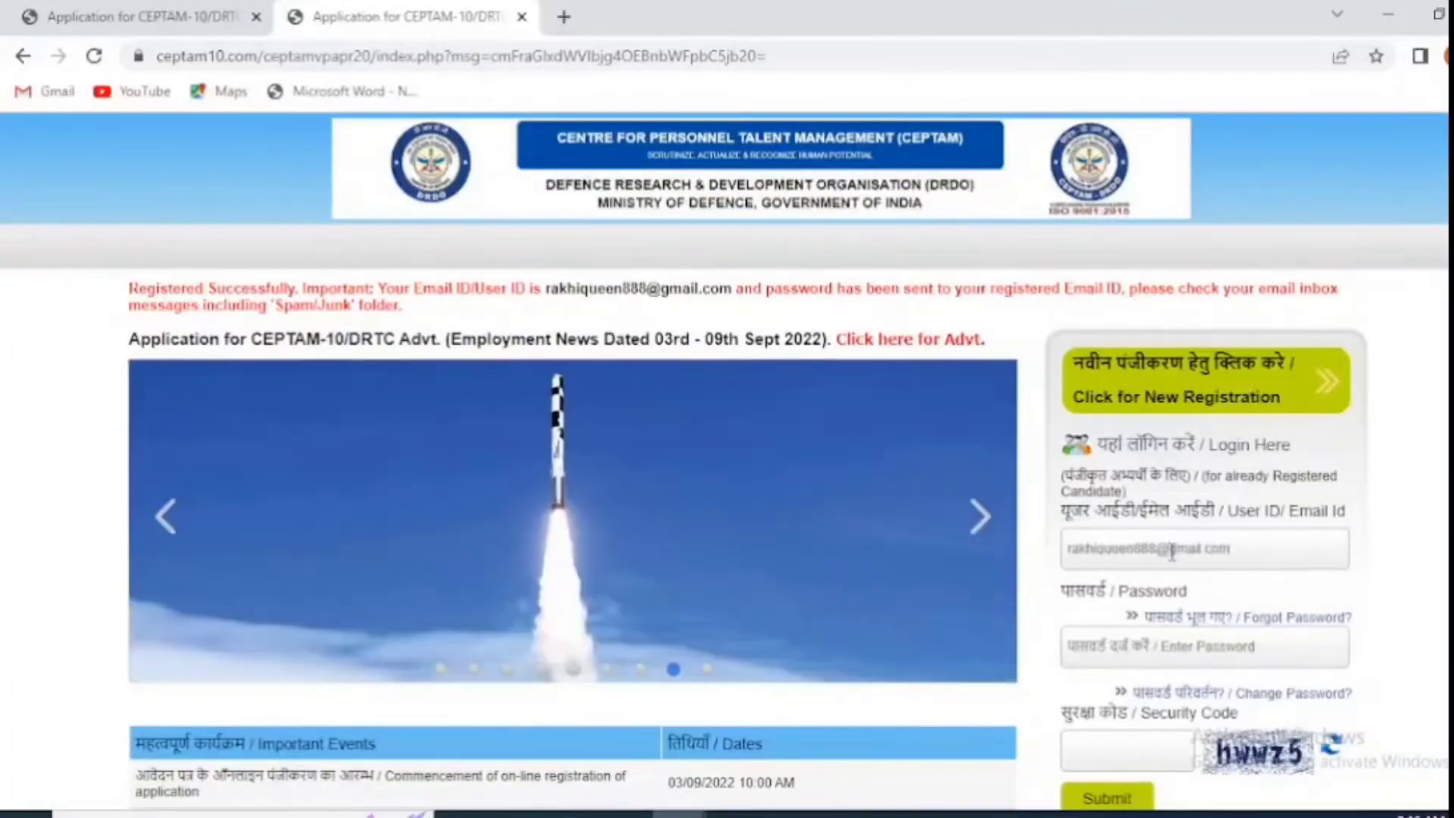
left_click(1159, 646)
type("********")
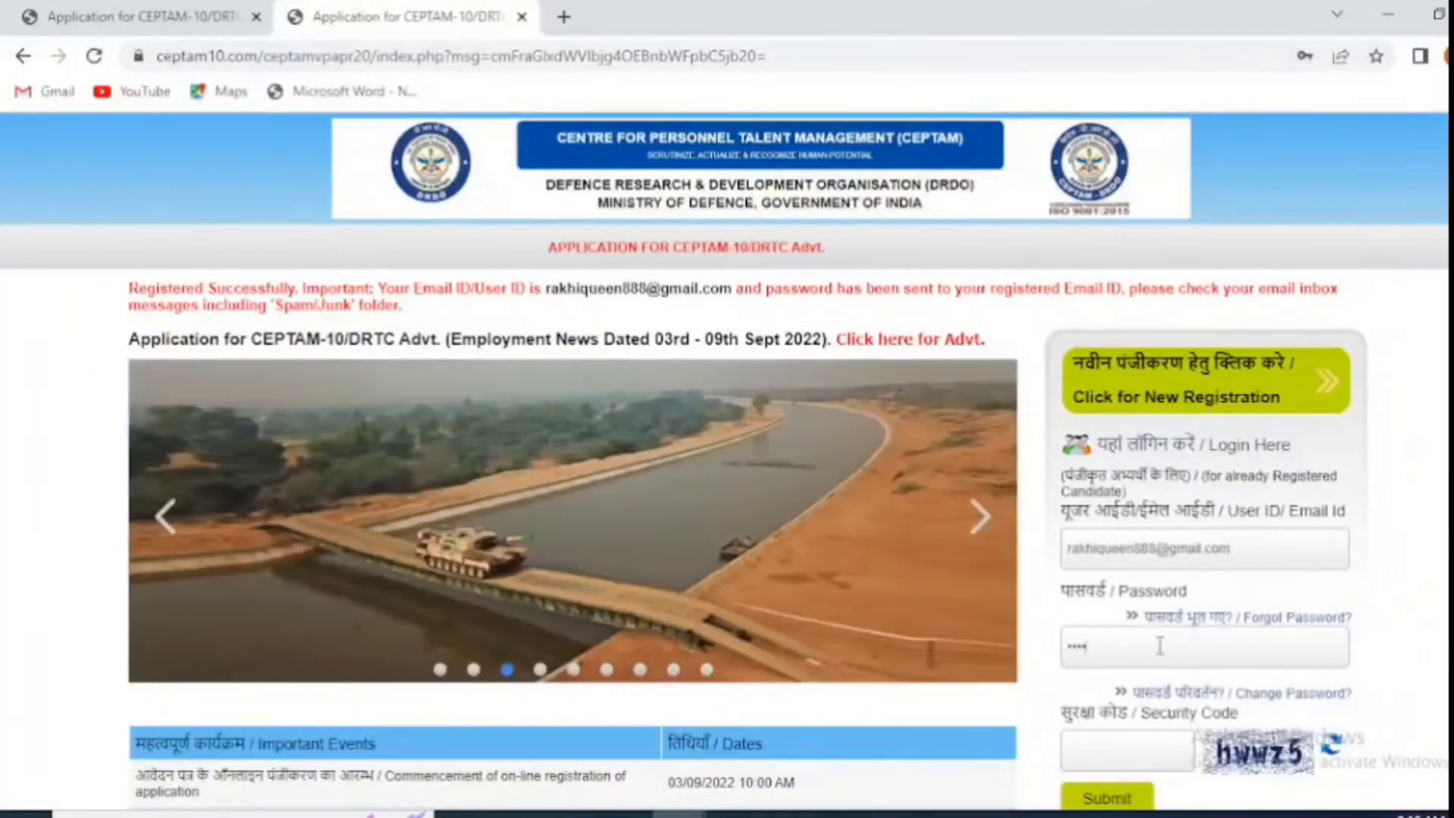
type("************************")
left_click(1128, 750)
type("hwwz5")
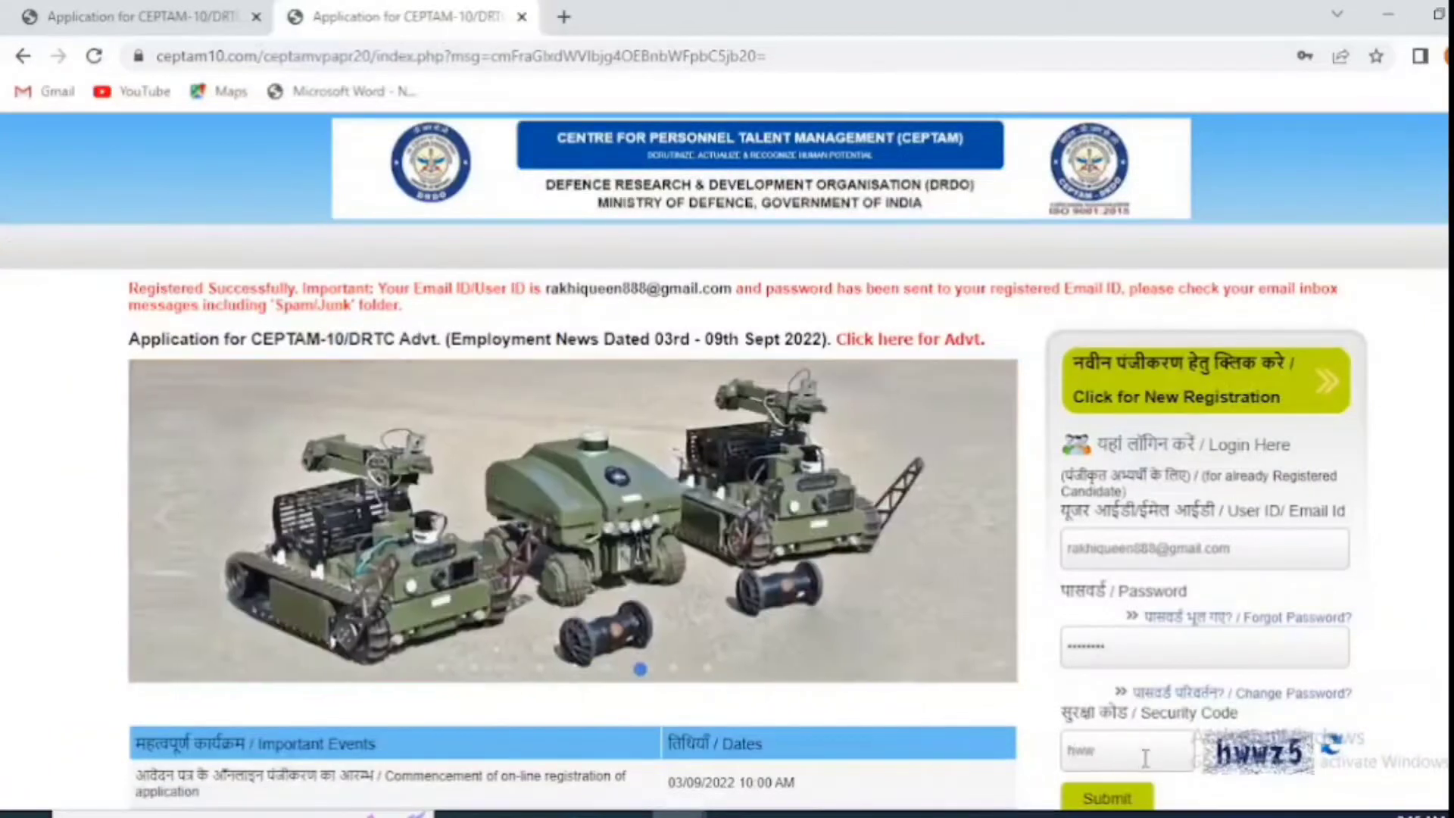
left_click(1127, 801)
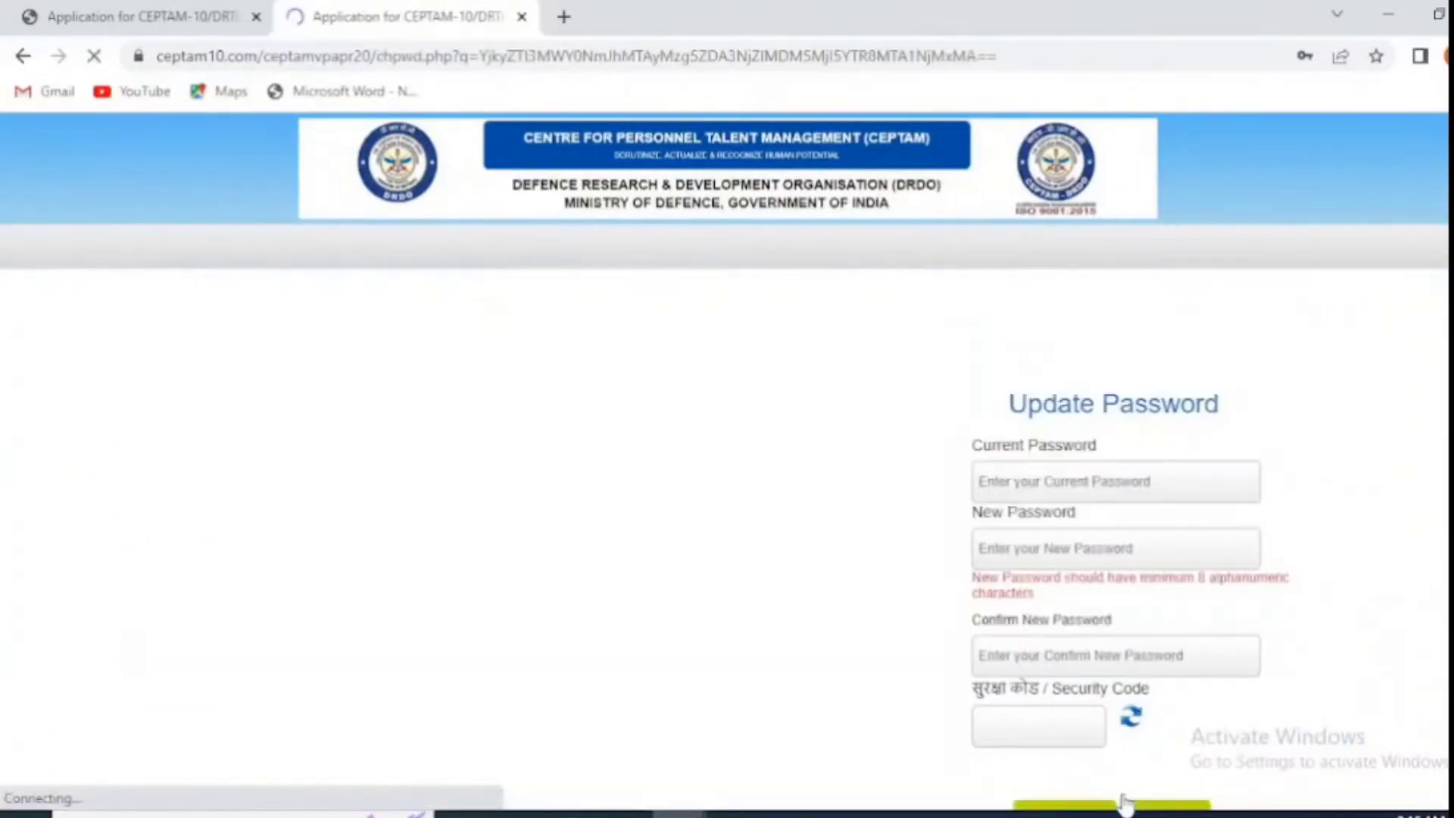
Step: Change the password with a refreshed security code and decline Chrome's password saving
left_click(1085, 485)
type("**")
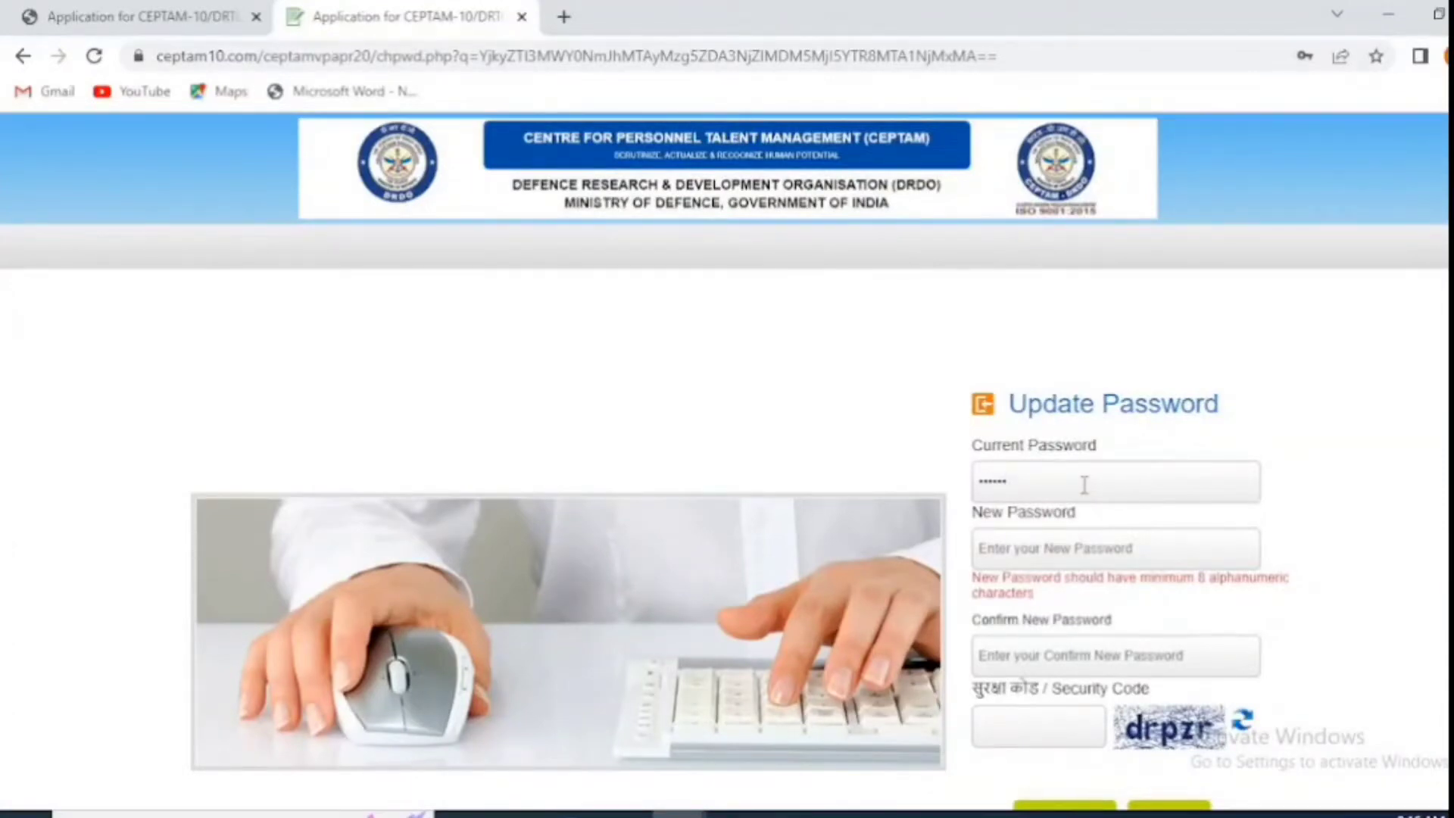
left_click(1085, 544)
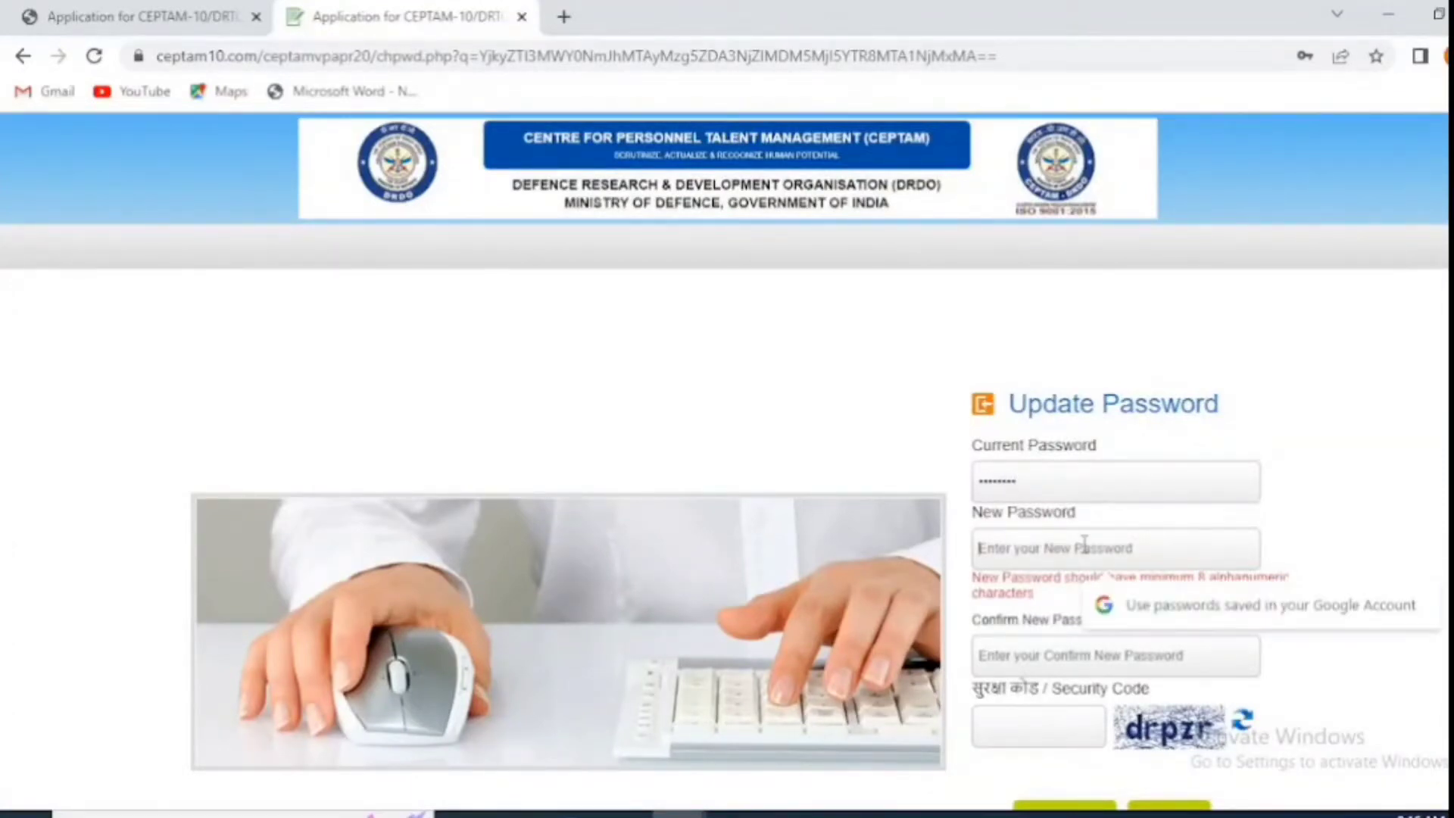
type("************")
key("Tab")
type("****")
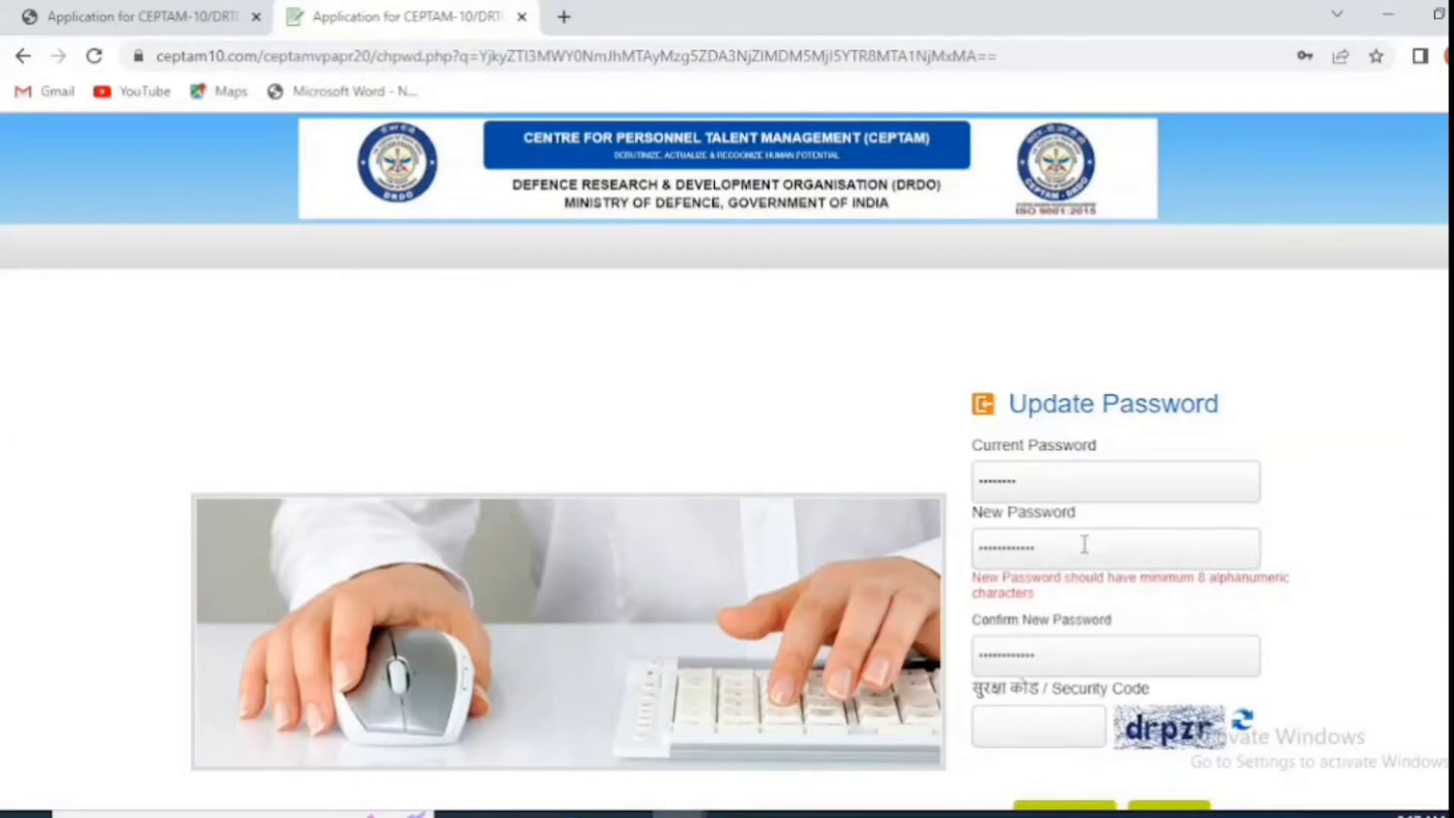
left_click(1242, 720)
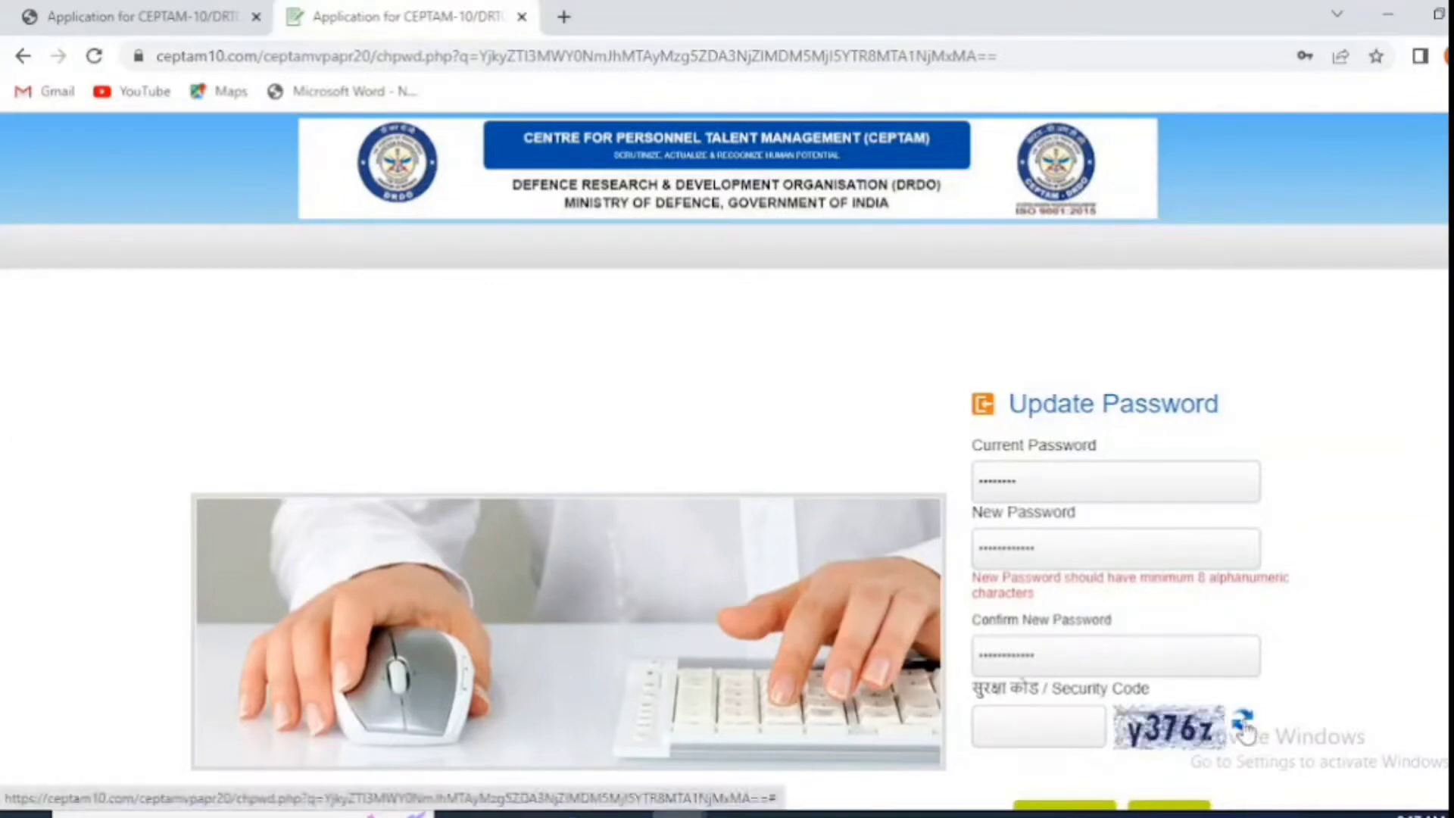
left_click(1080, 720)
type("y376z")
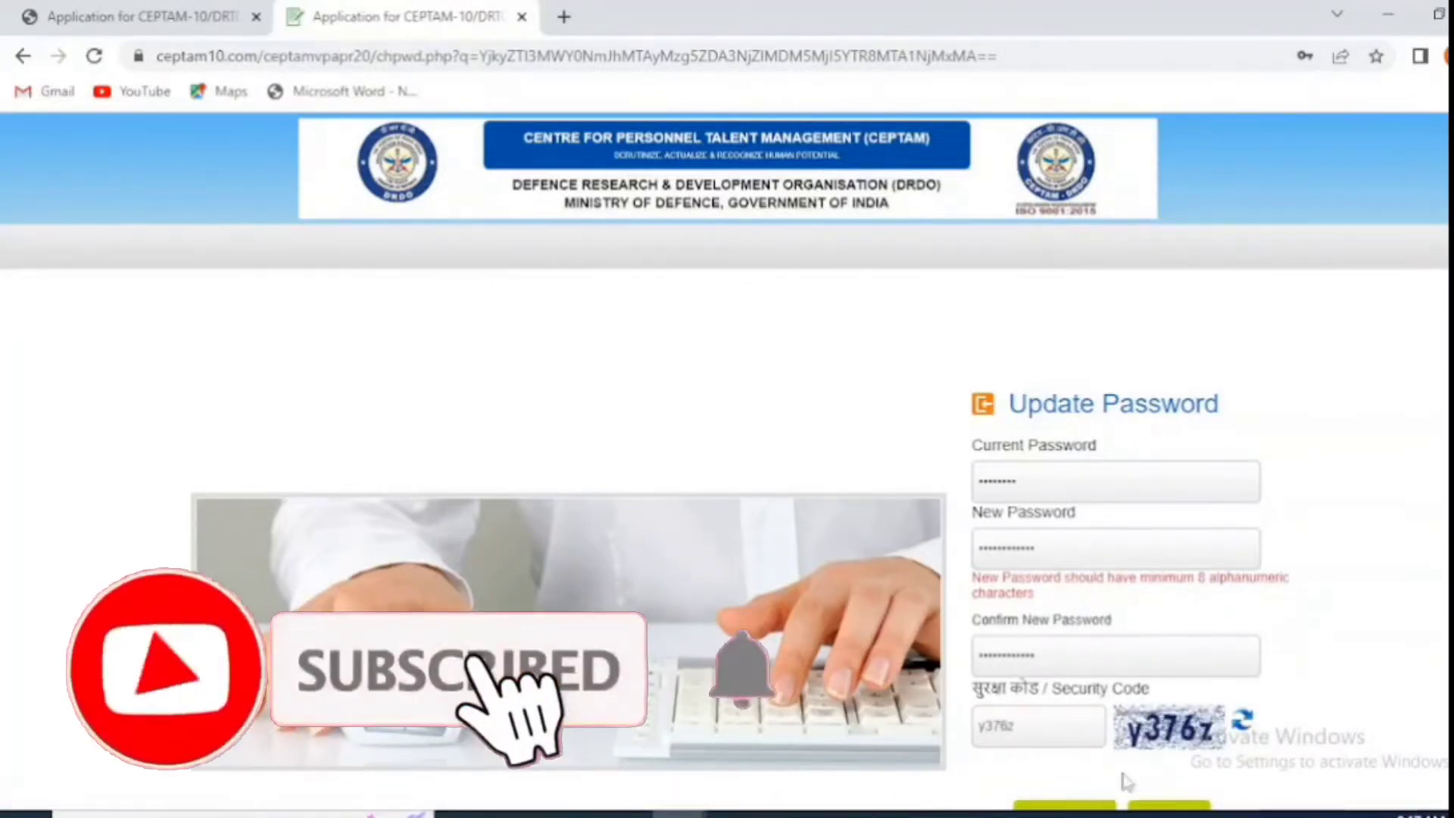
left_click(1067, 804)
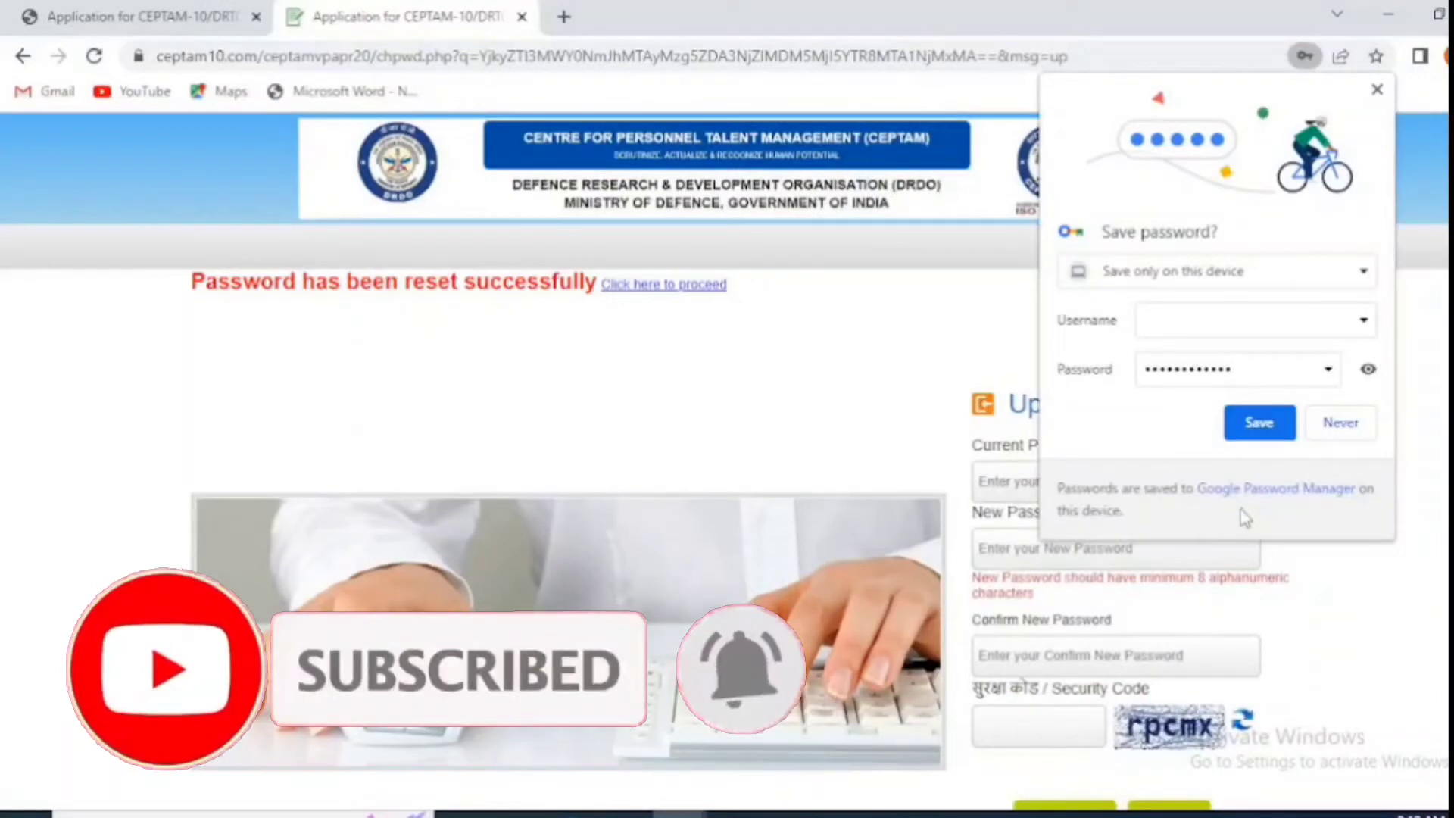
left_click(1340, 422)
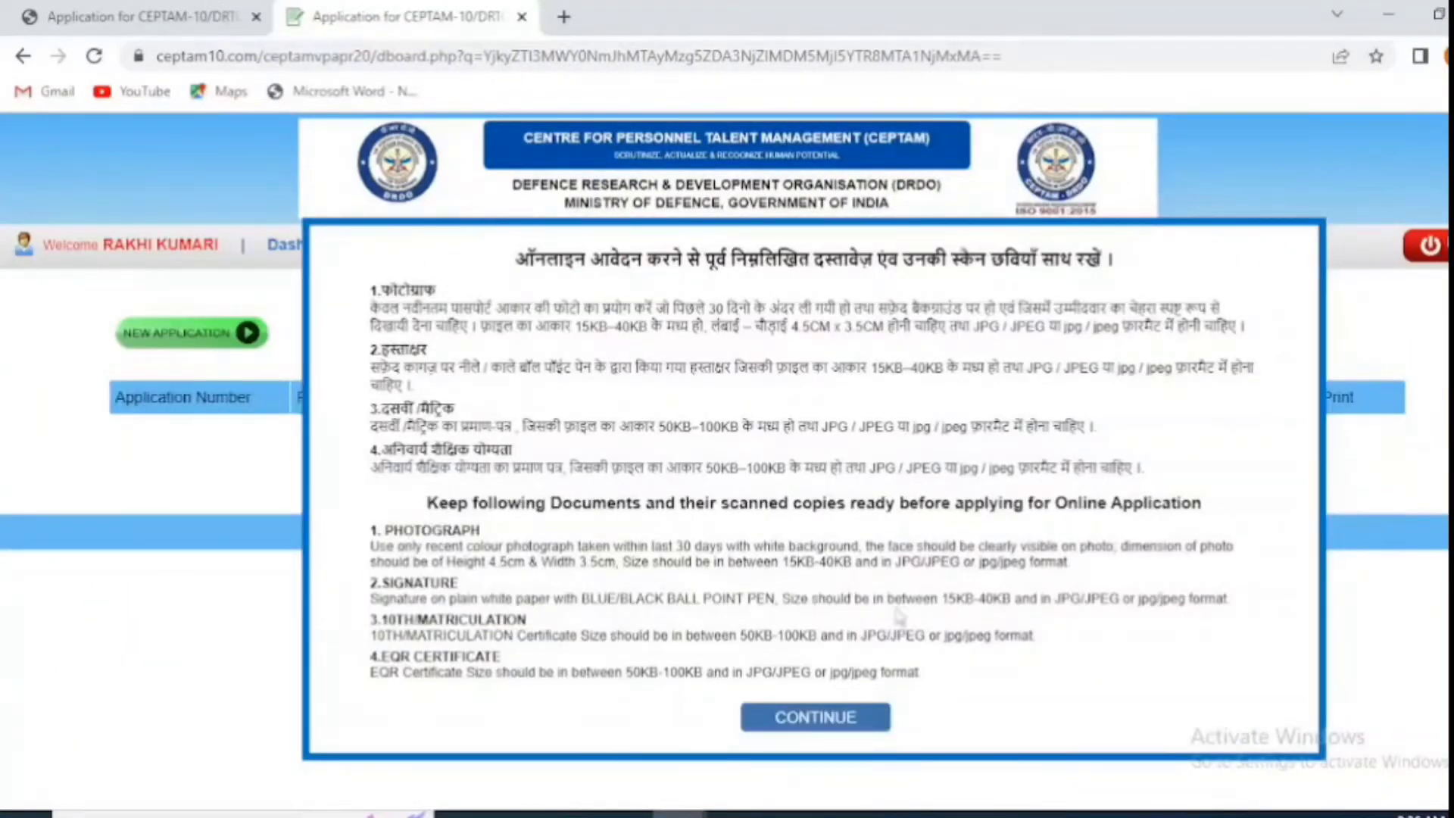
Step: Start a new application for post STA-B with discipline 0107 - Computer Science
left_click(815, 717)
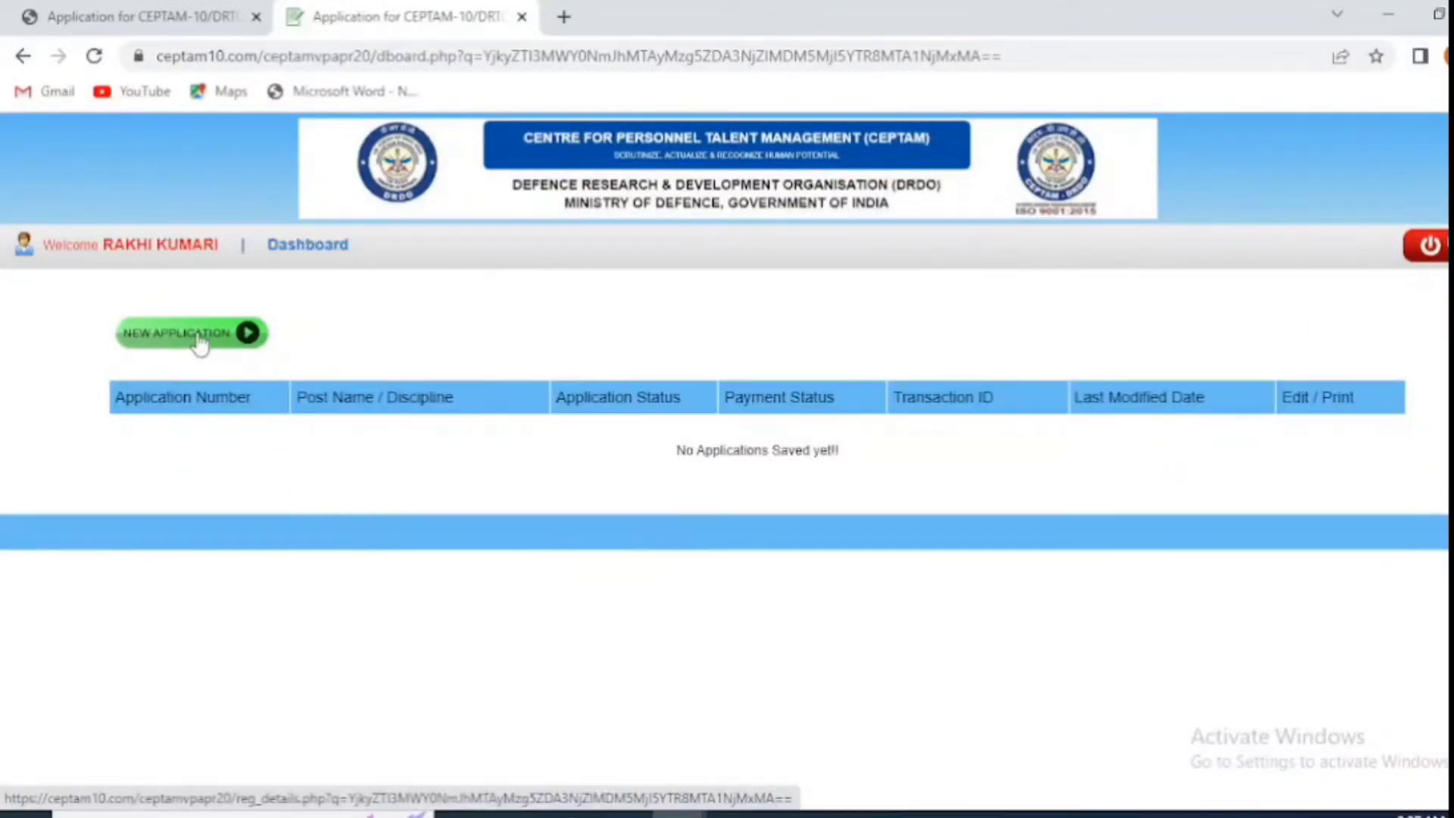
left_click(199, 338)
left_click(500, 434)
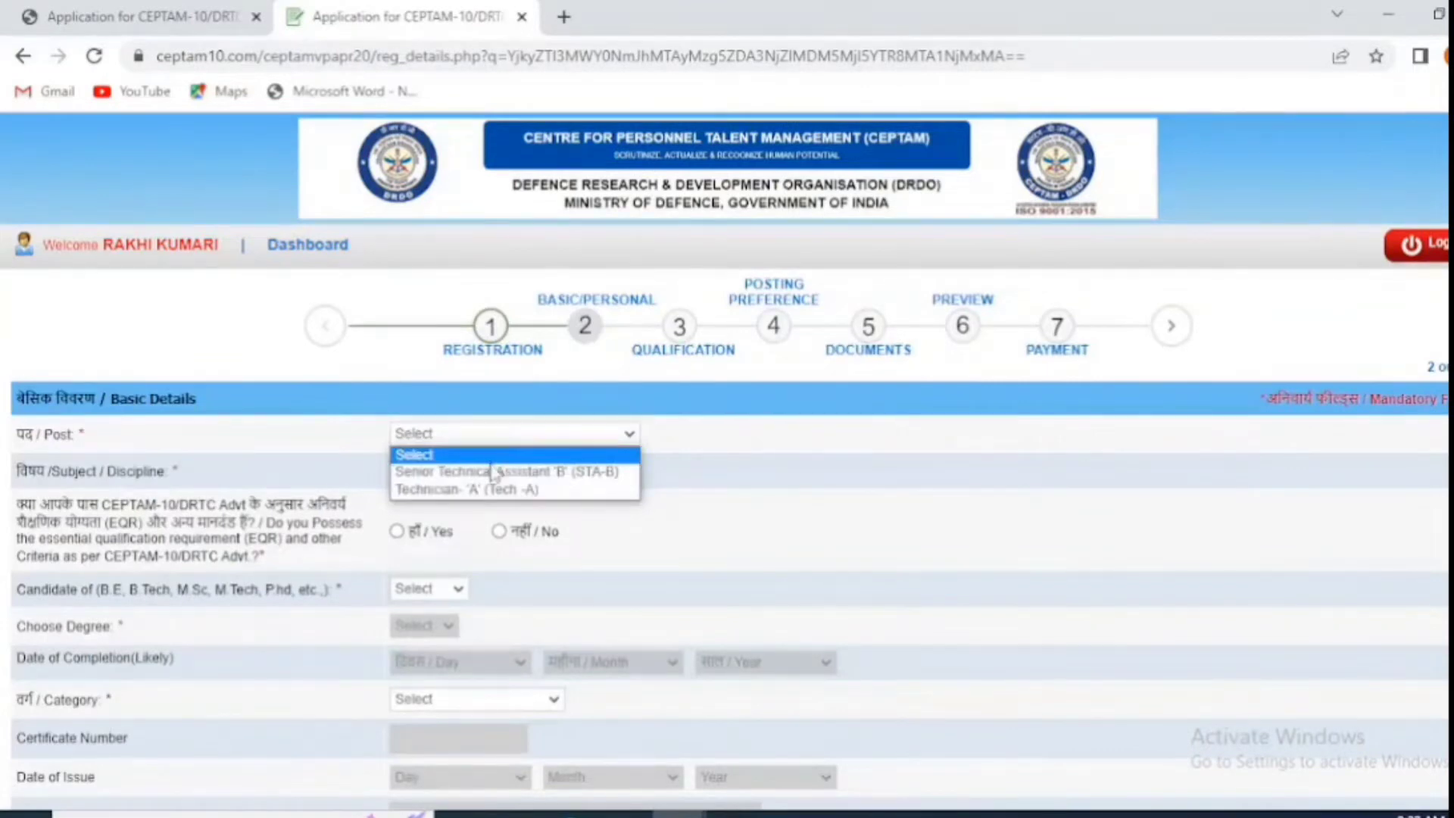
left_click(518, 476)
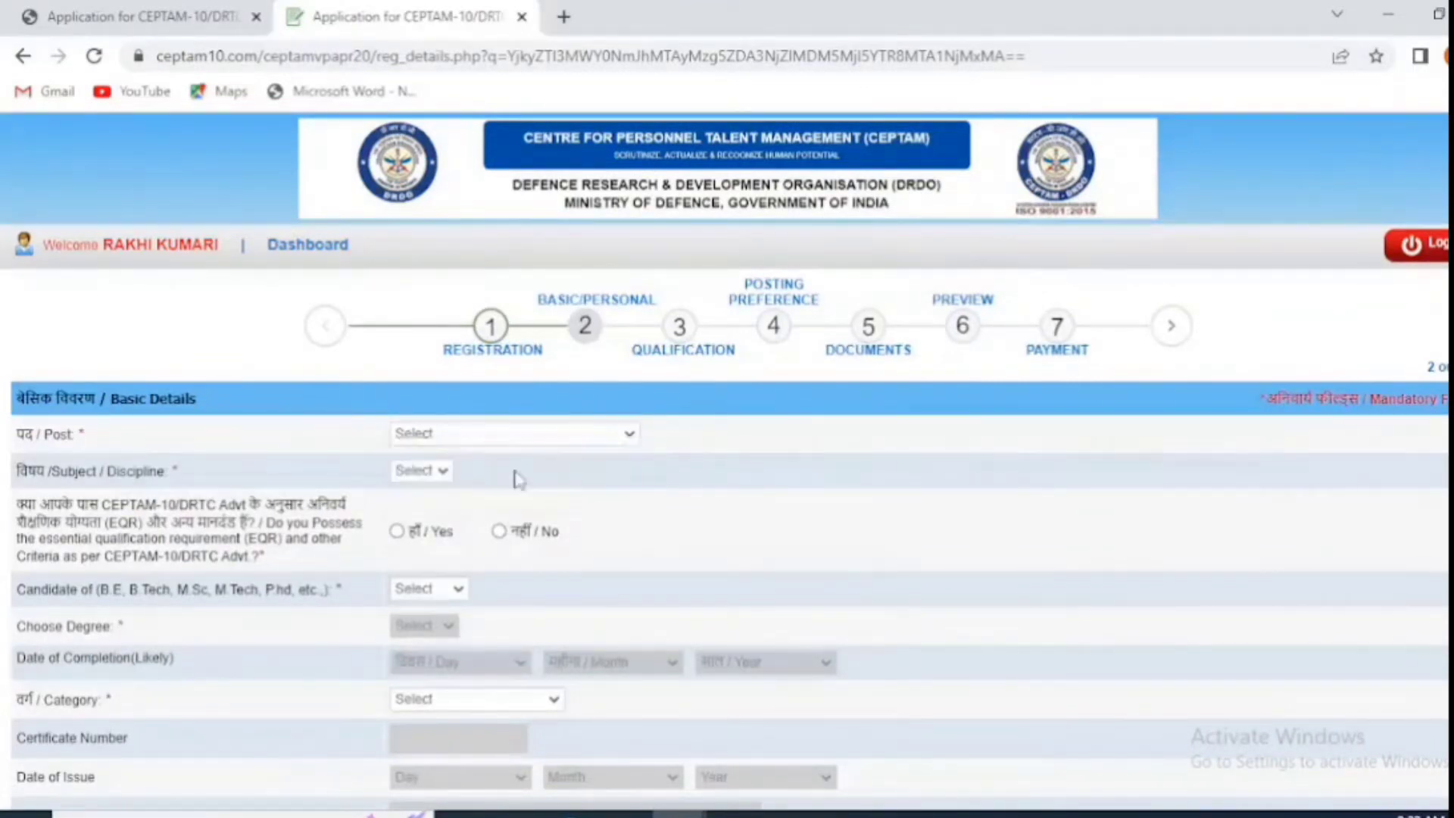
left_click(422, 473)
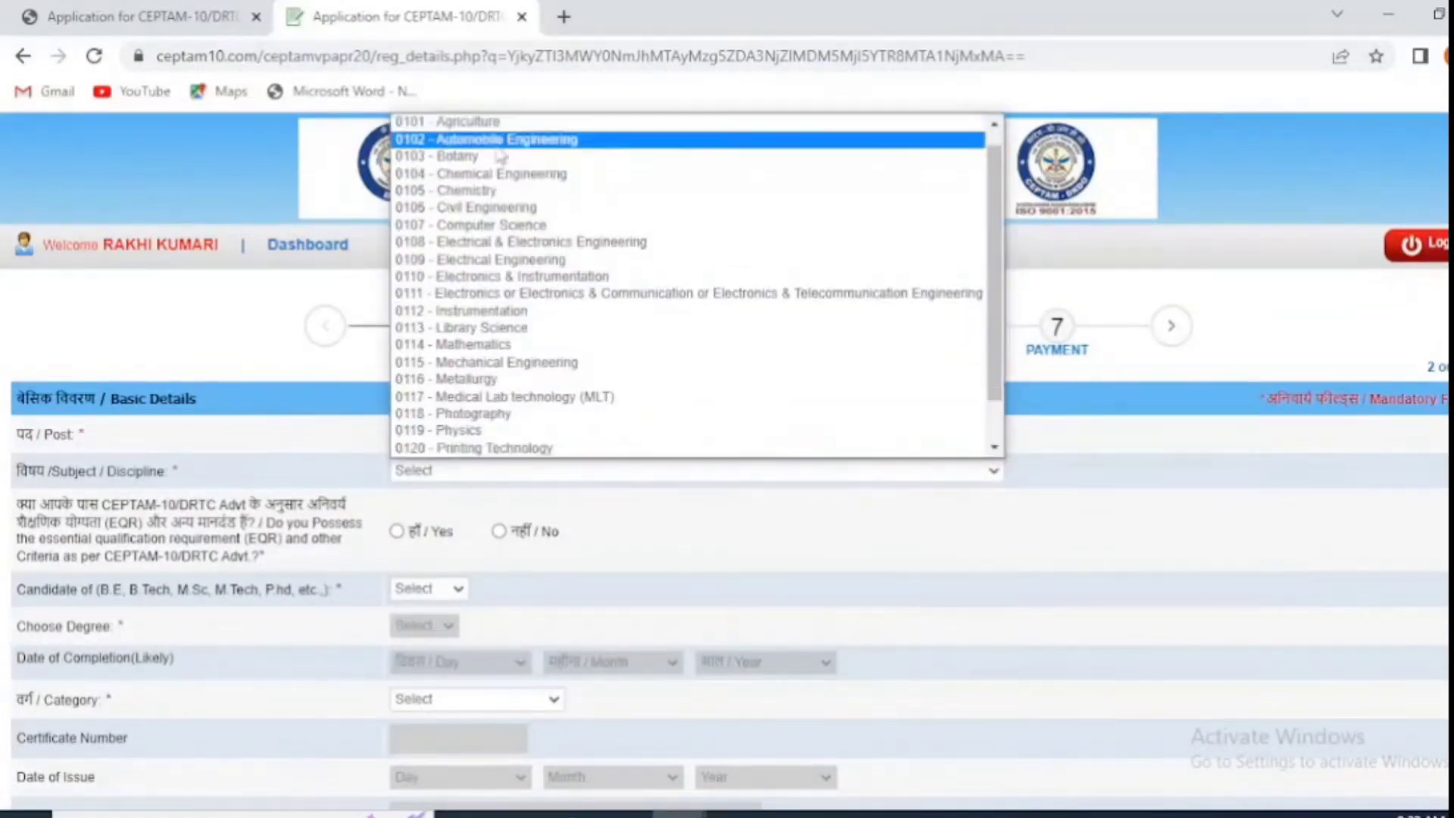
left_click(506, 228)
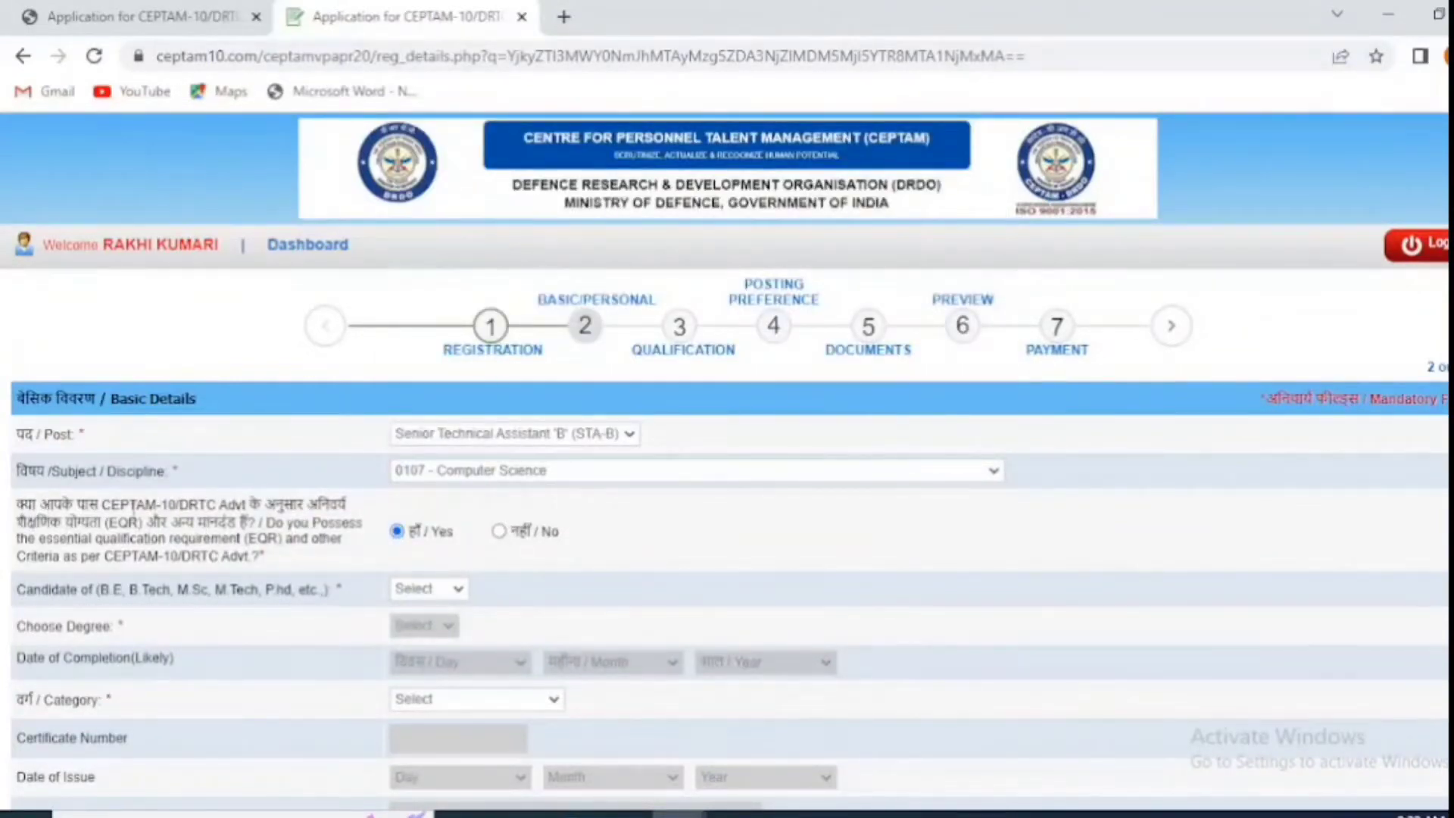
Step: Answer No to being a B.E/B.Tech/M.Sc degree candidate
scroll(393, 608, "down", 1)
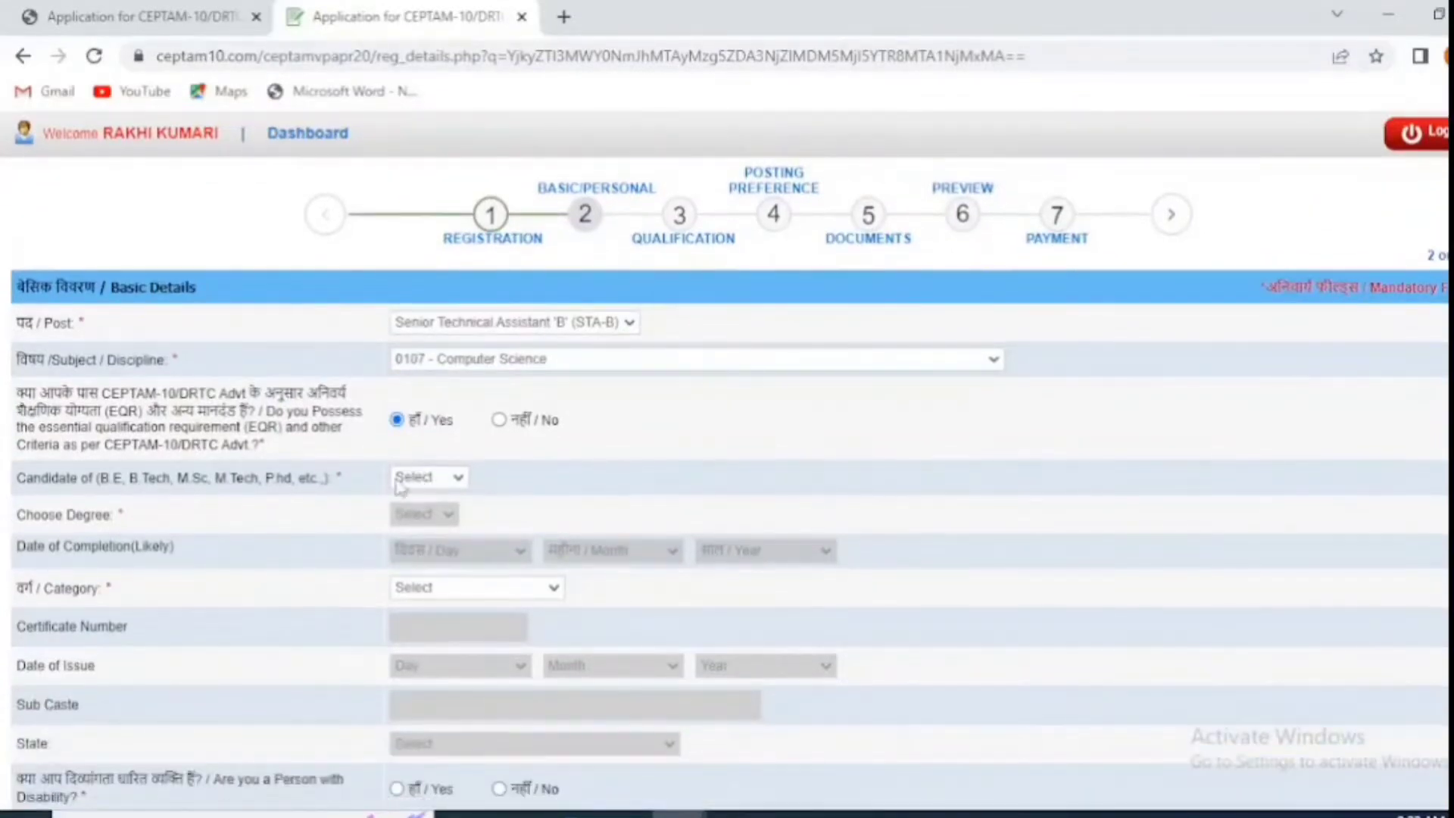
left_click(435, 485)
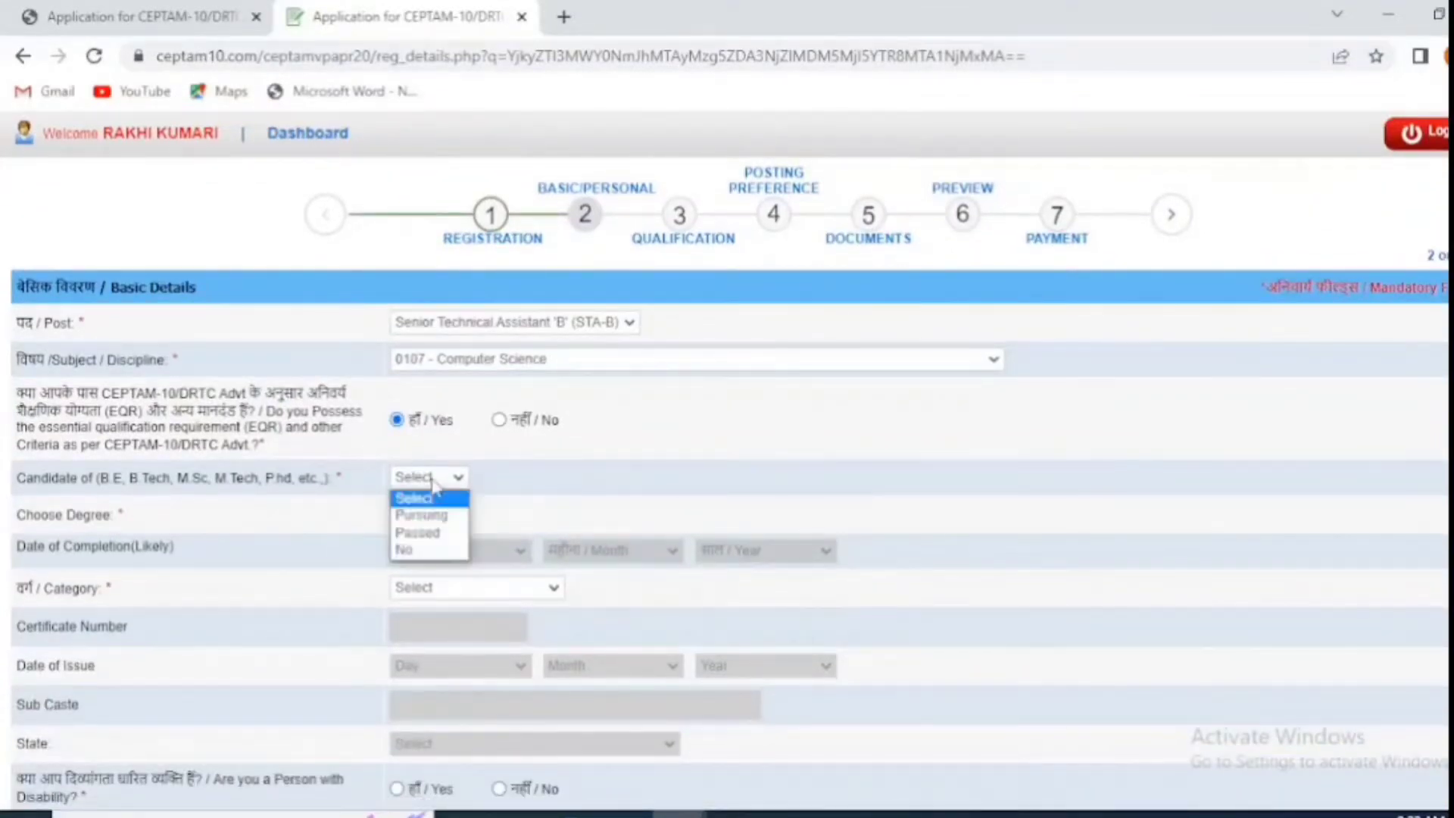
left_click(417, 557)
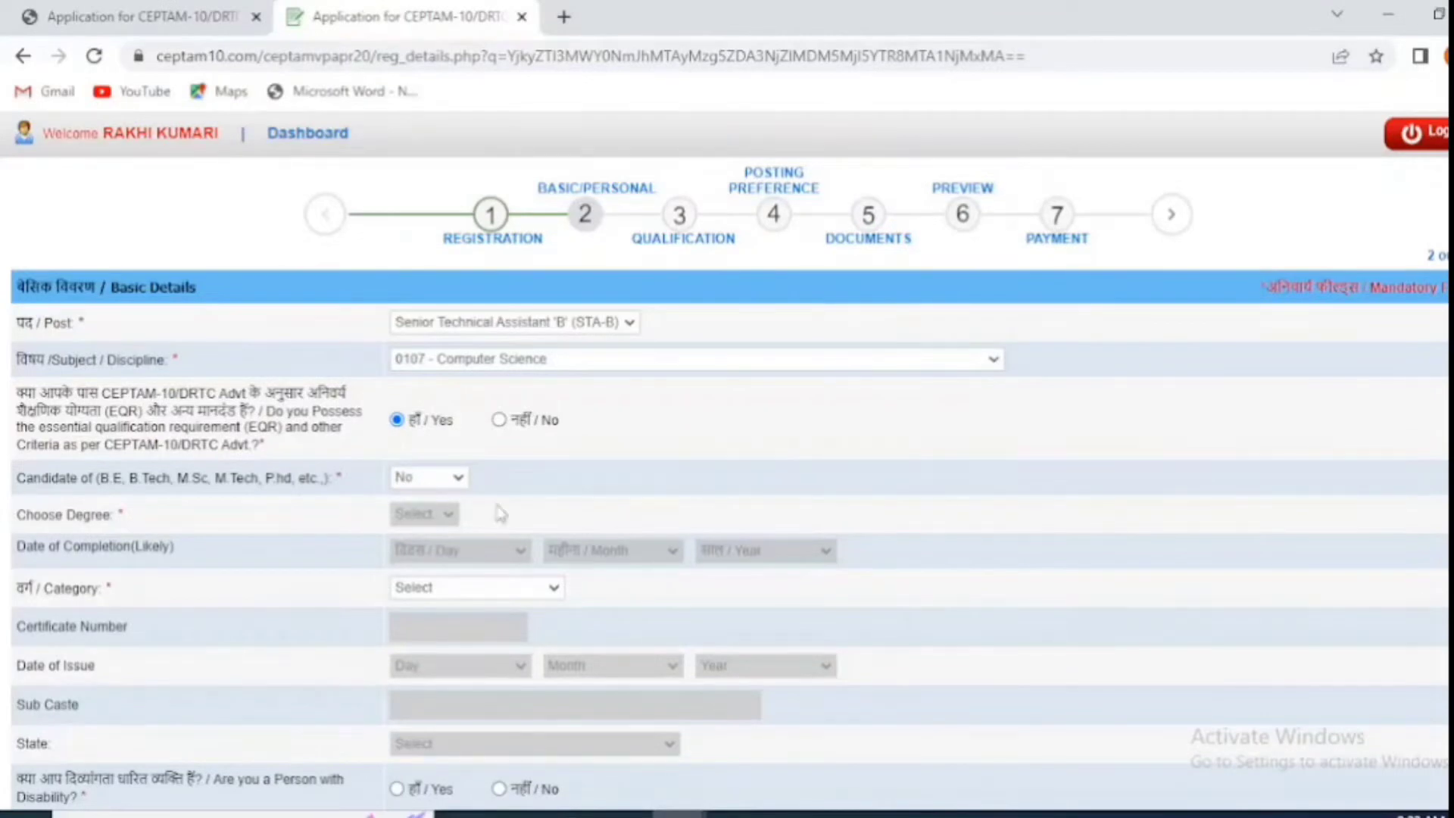
scroll(522, 515, "down", 1)
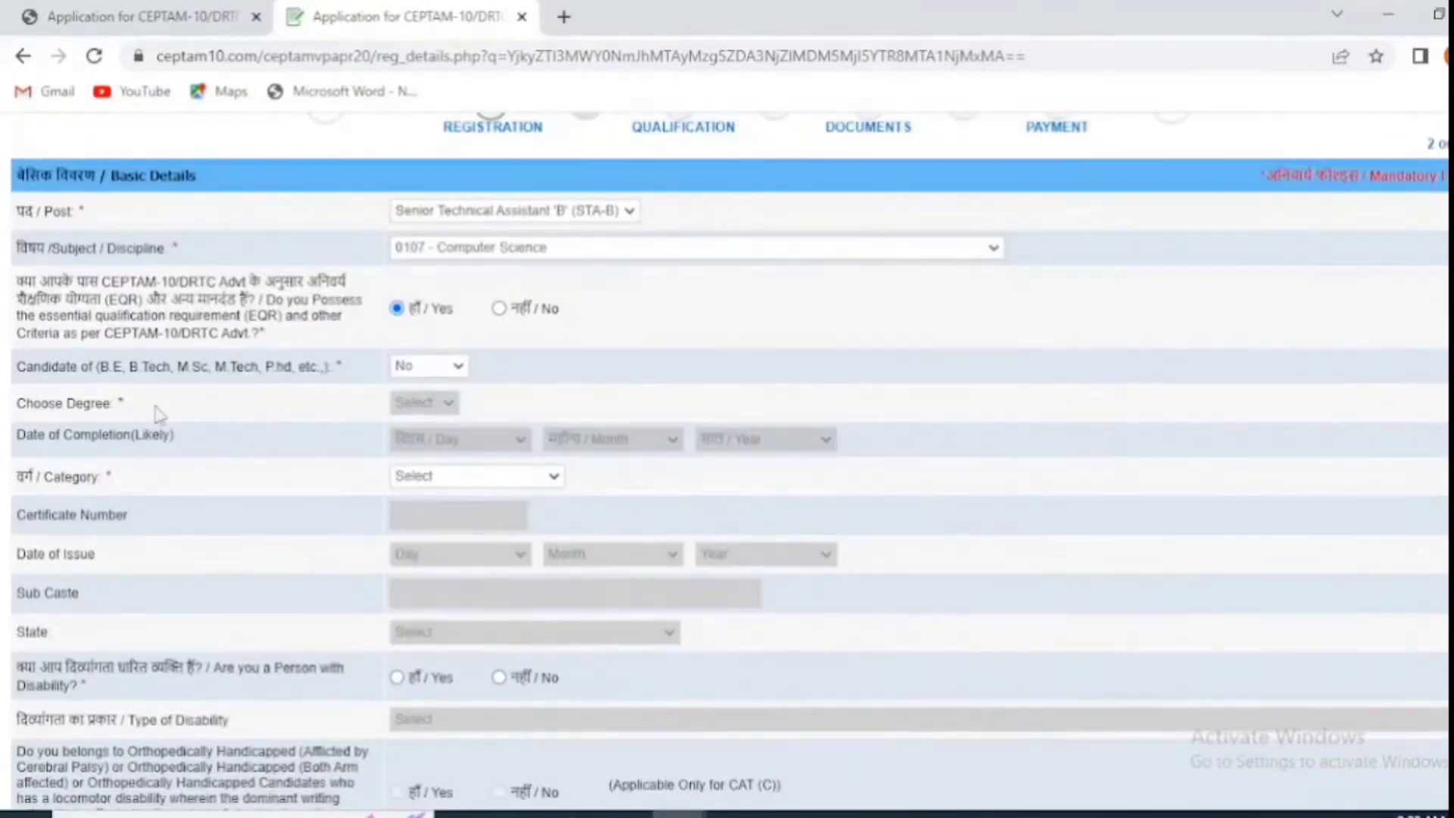
Step: Set Category to UR and answer No to the minority community question
left_click(434, 480)
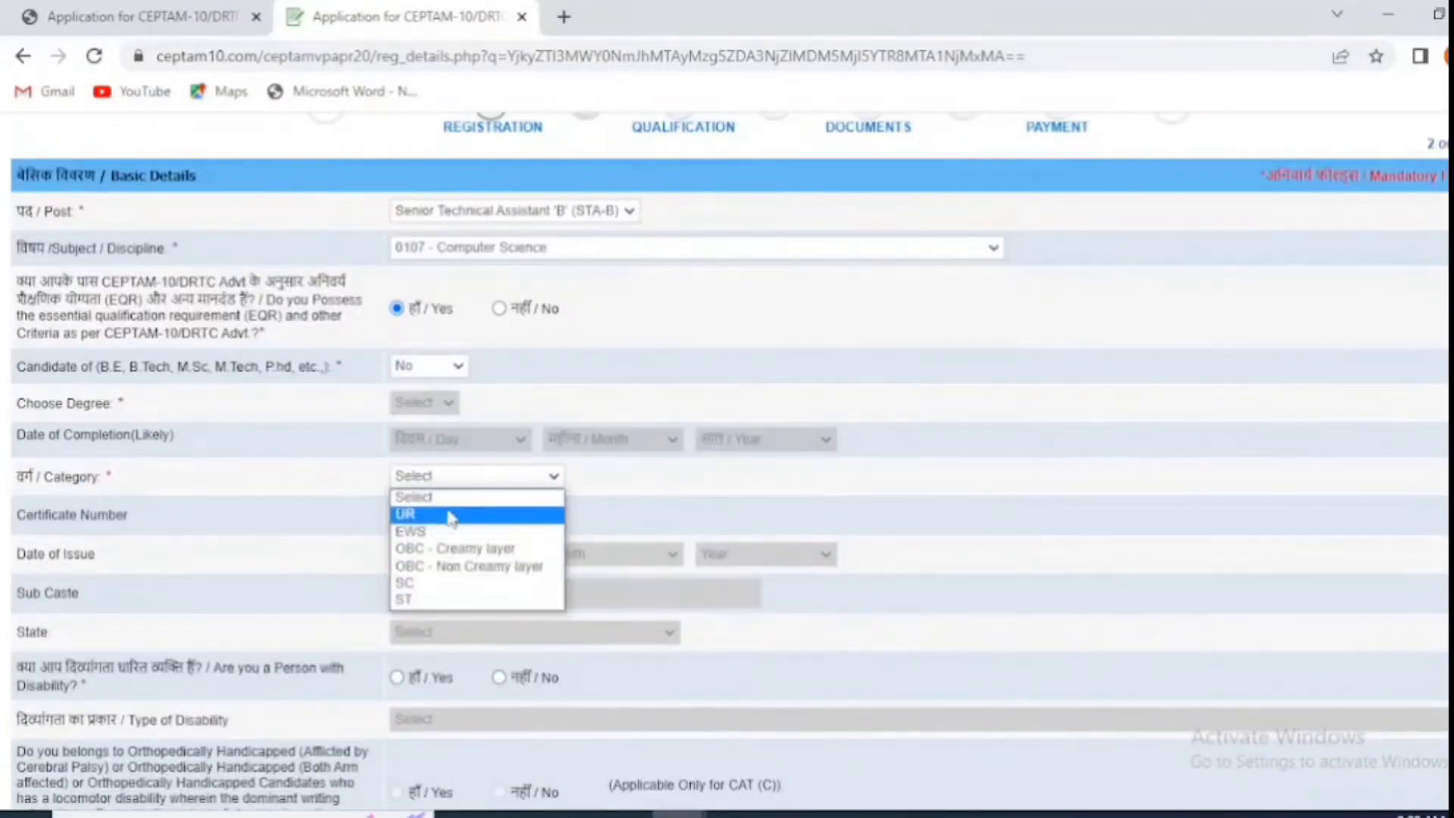
left_click(449, 516)
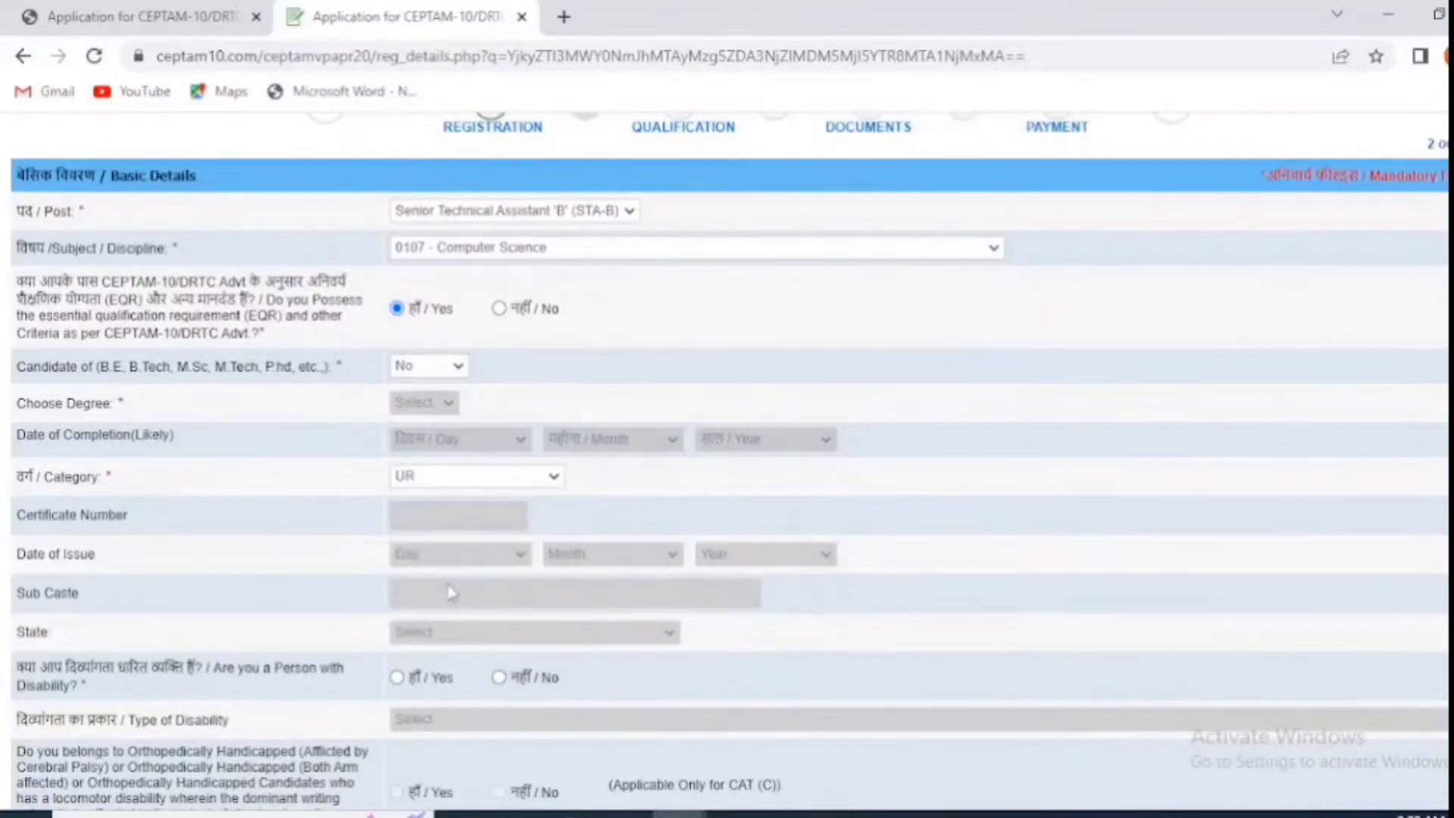
scroll(449, 593, "down", 2)
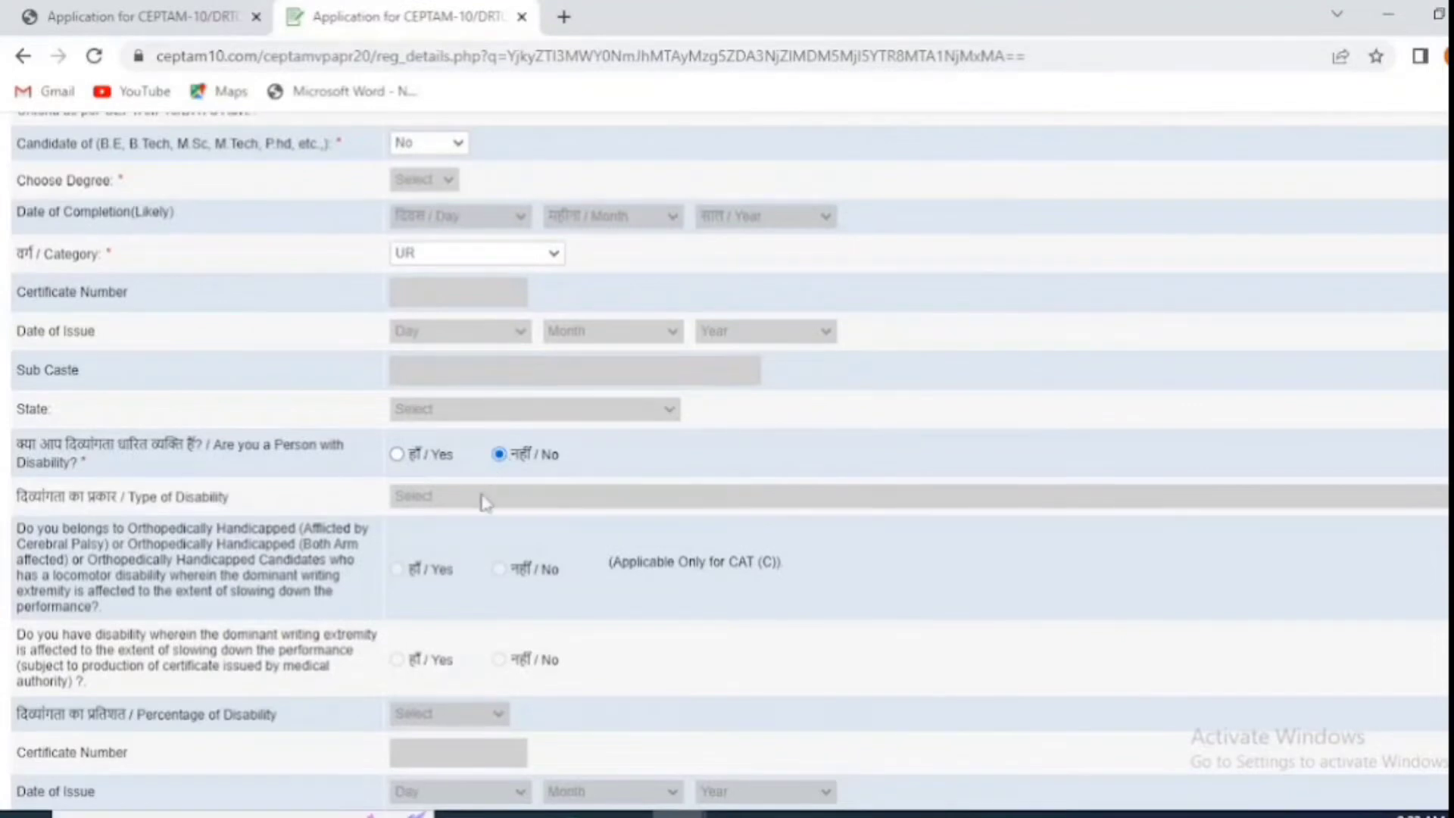
scroll(477, 587, "down", 3)
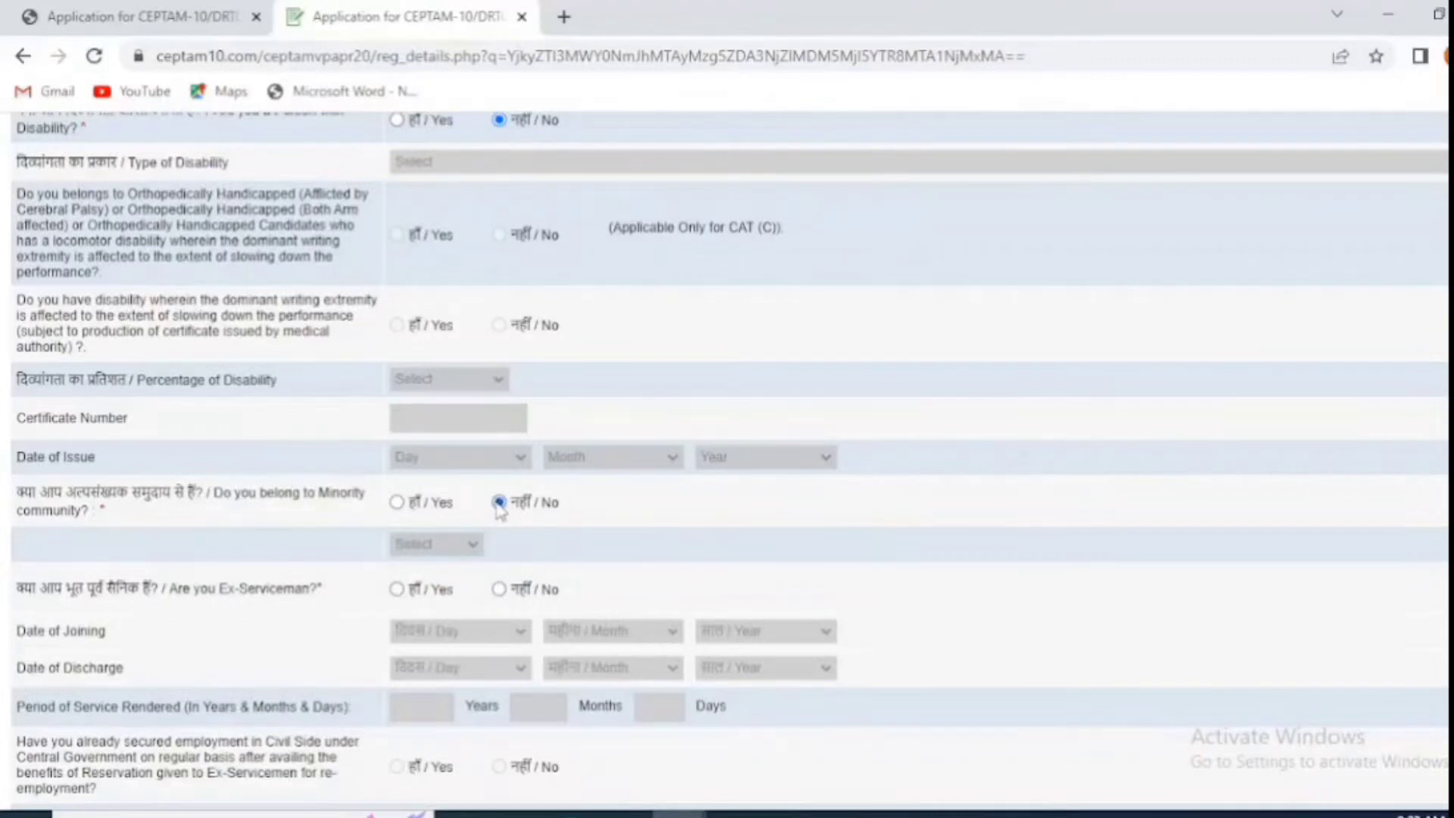
left_click(397, 503)
left_click(438, 543)
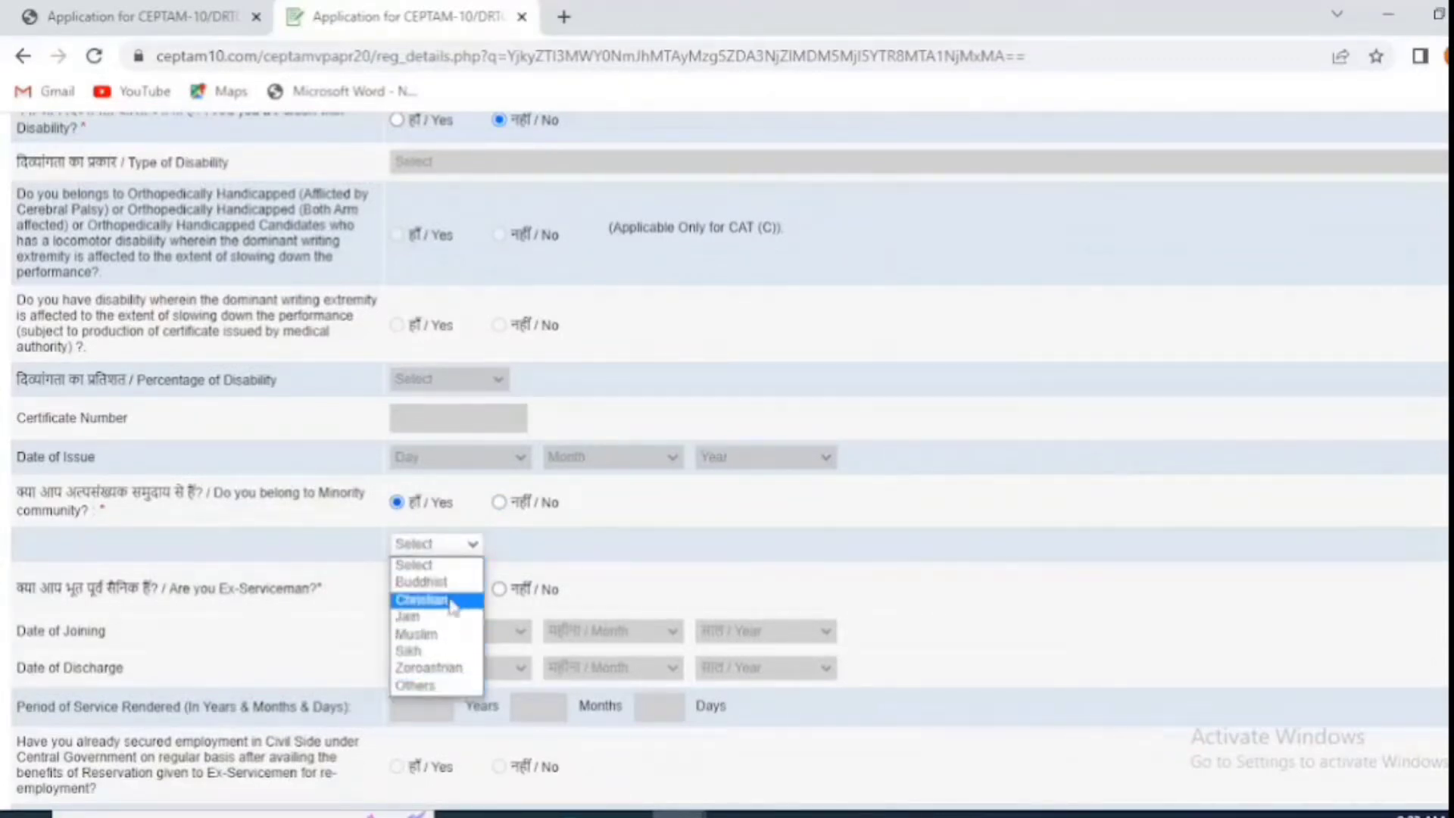
left_click(546, 506)
Step: Answer No to the government-servant question
scroll(549, 515, "down", 2)
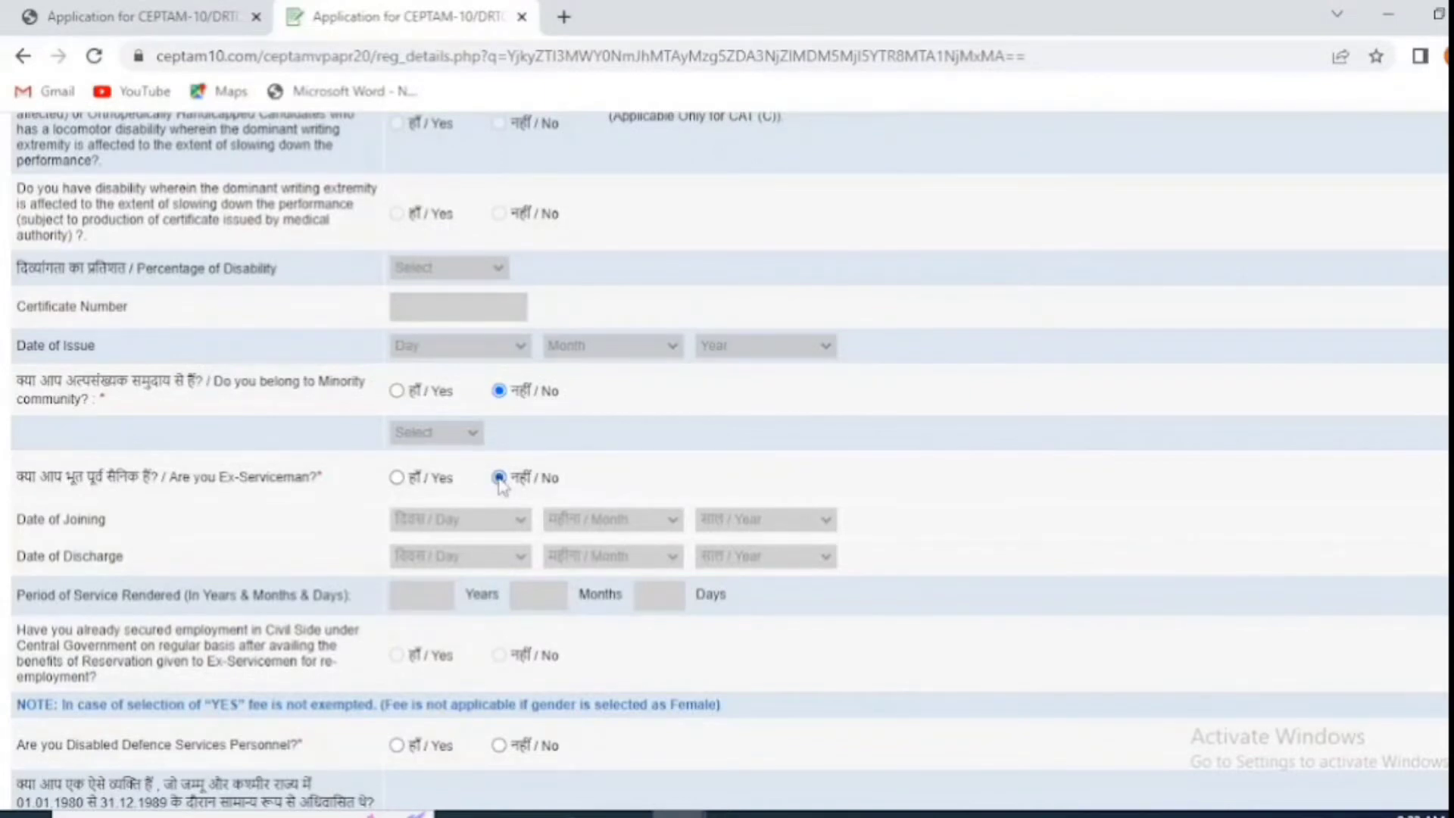
scroll(189, 449, "down", 4)
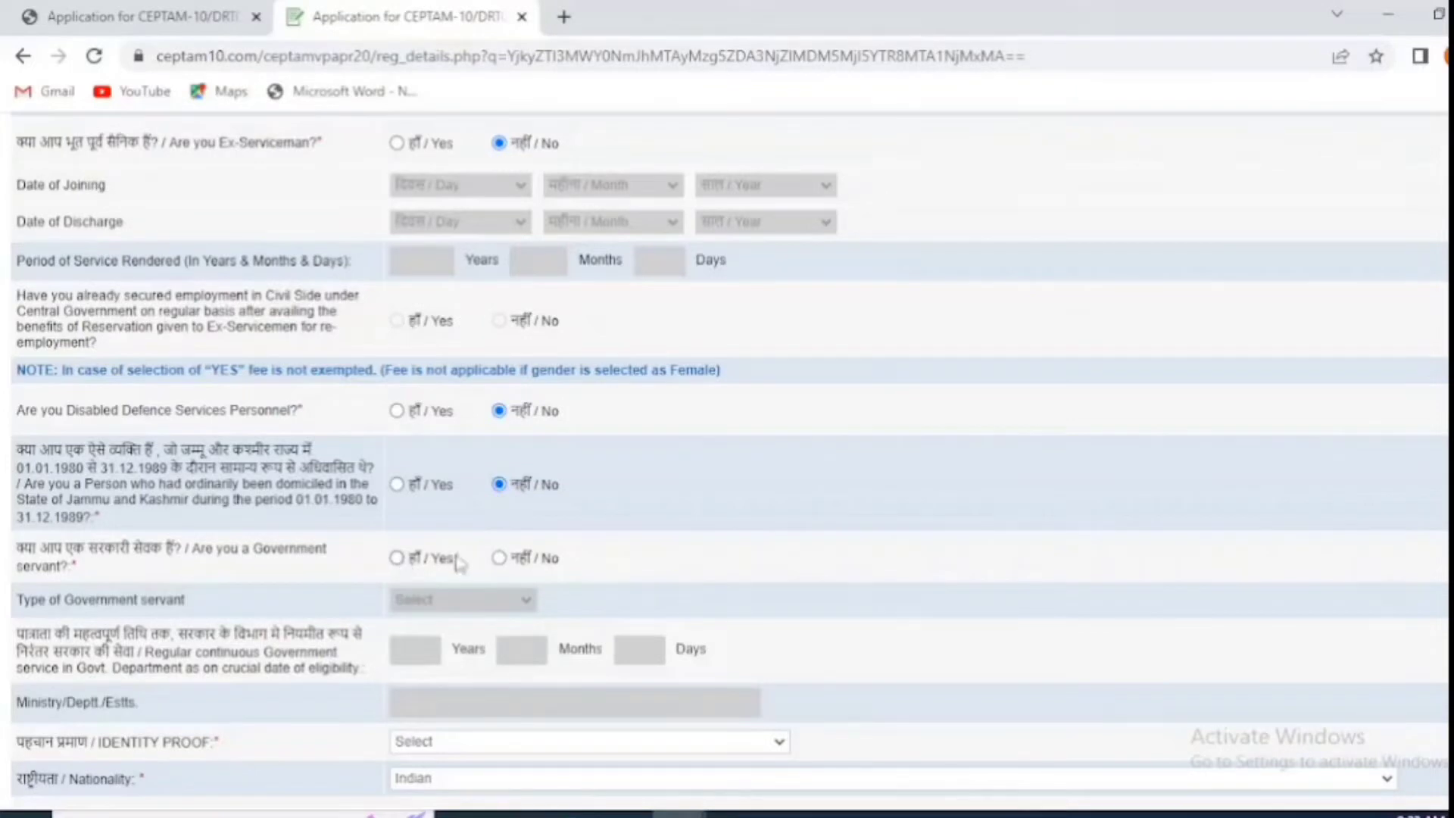
scroll(504, 565, "down", 1)
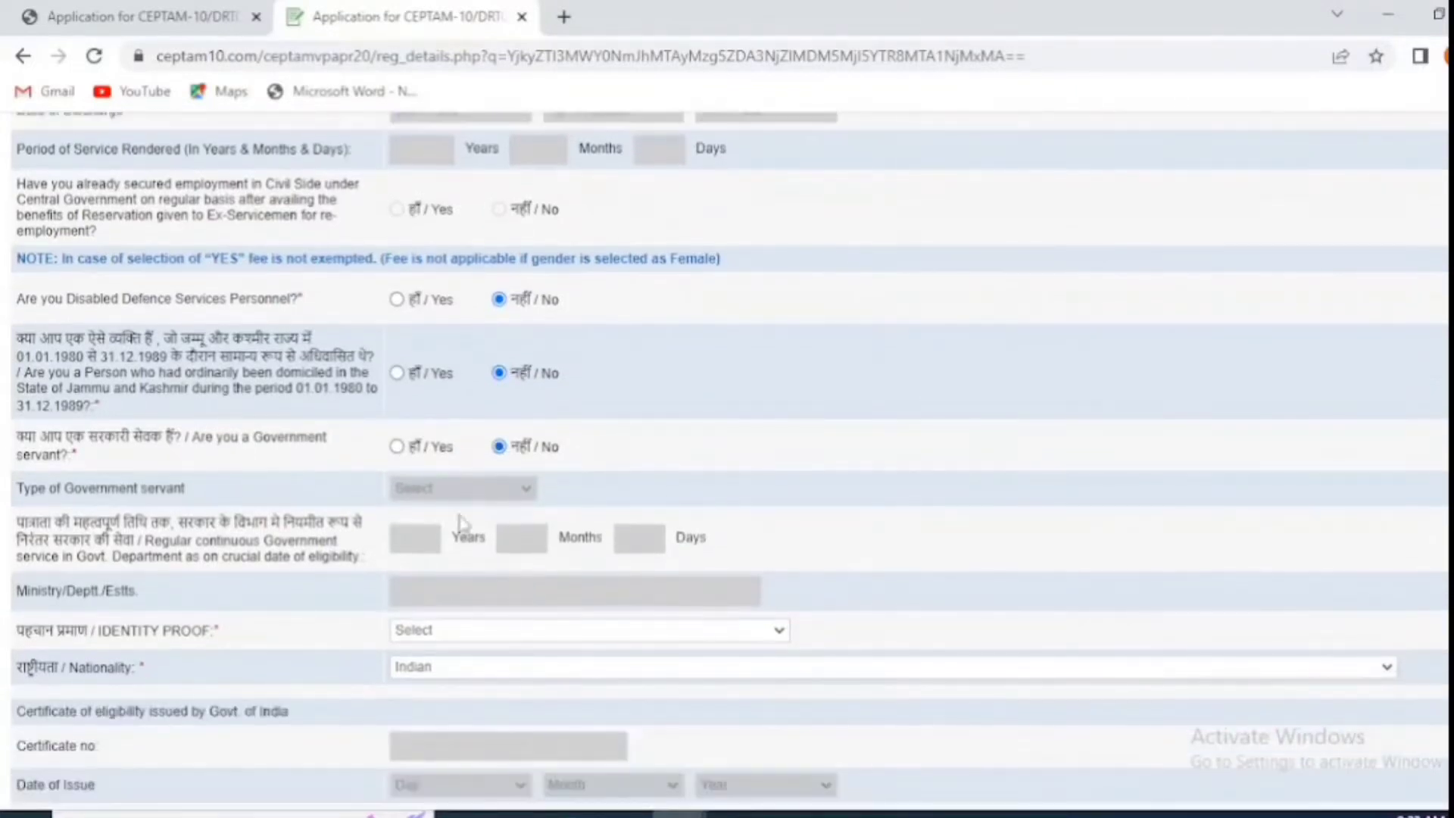
left_click(397, 447)
left_click(422, 491)
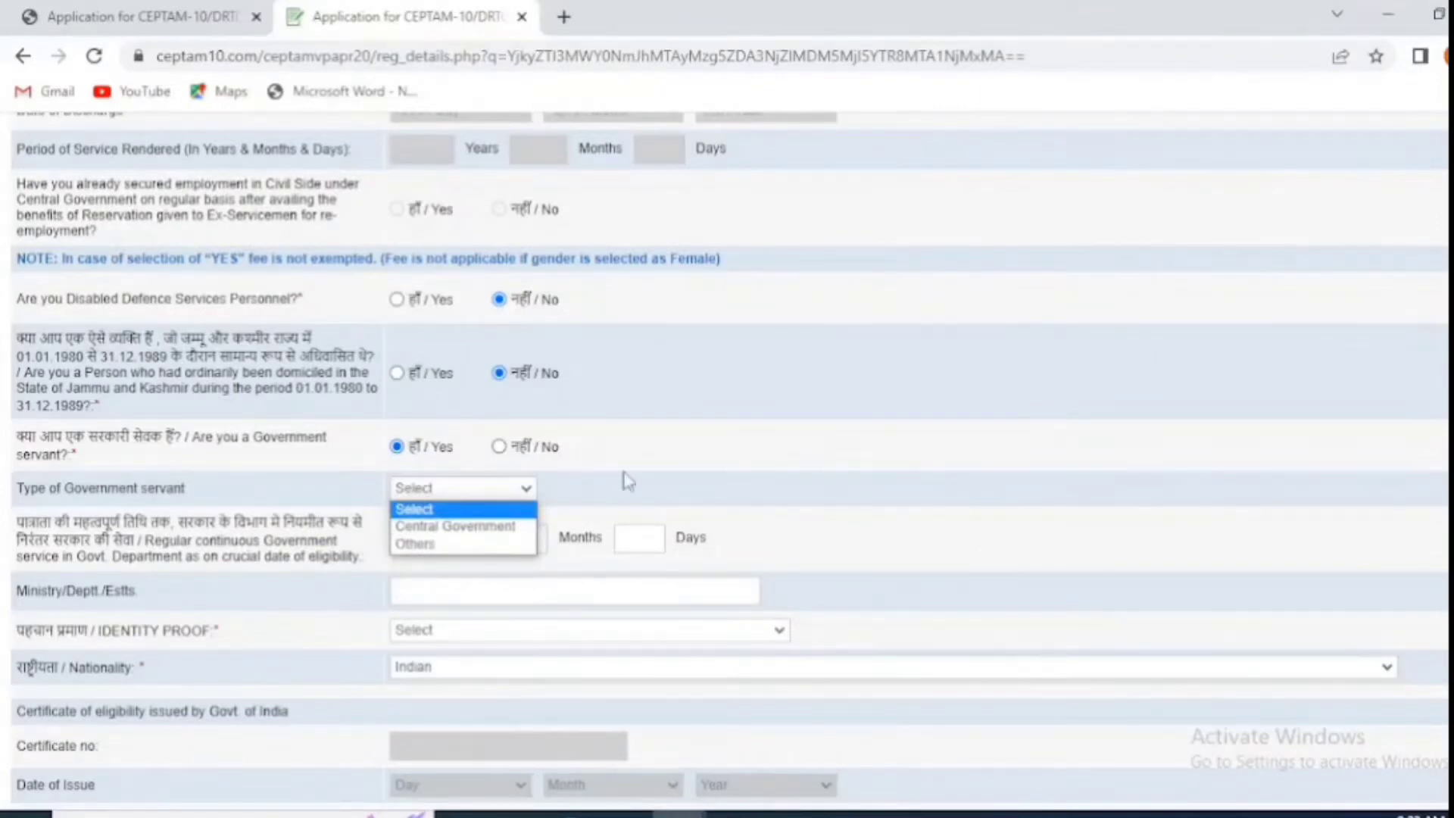
left_click(628, 482)
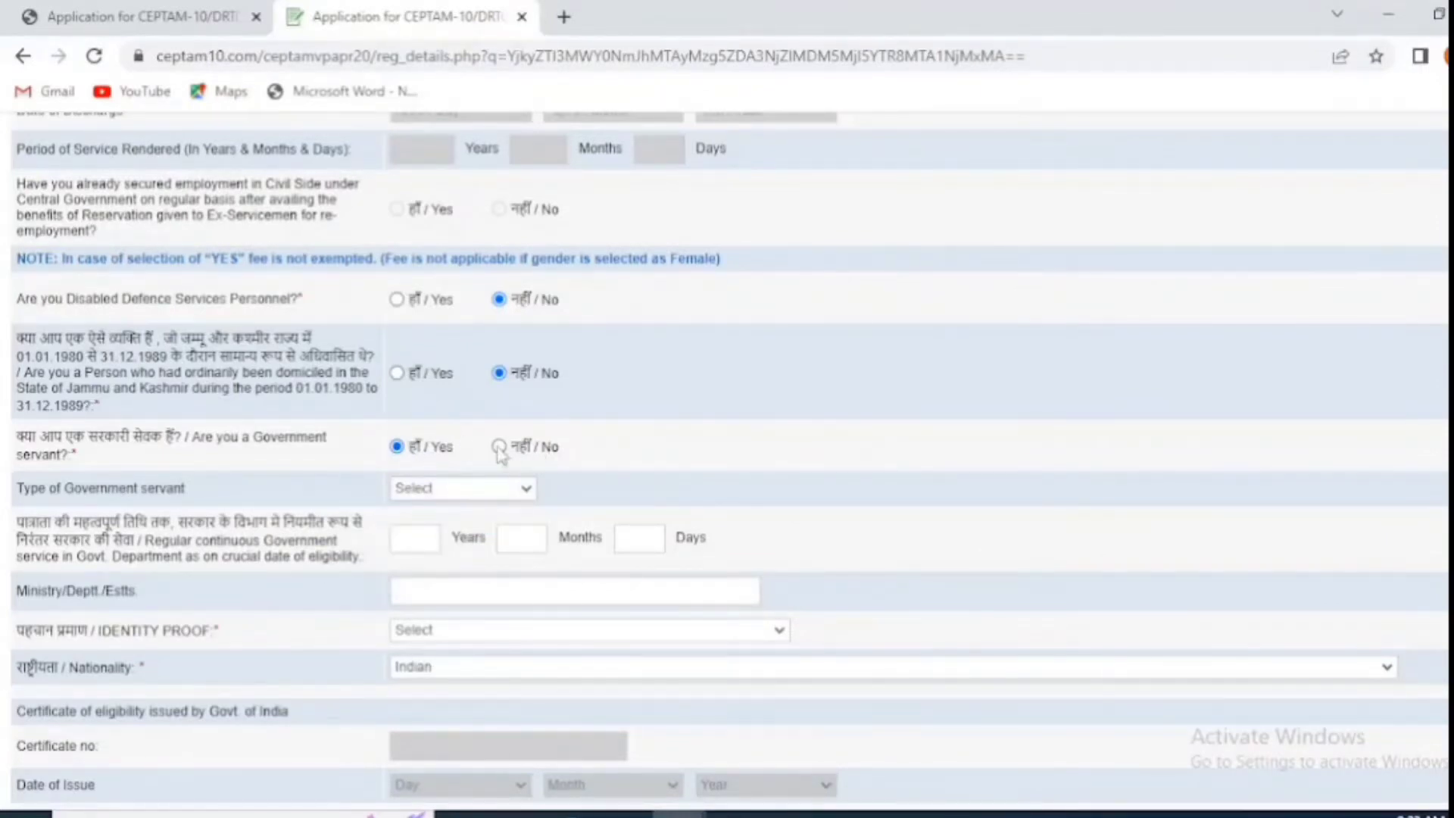
left_click(500, 446)
scroll(374, 535, "down", 1)
Step: Choose PAN as identity proof, keep Indian nationality, and enter mark 'Mole on right forefinger'
left_click(442, 521)
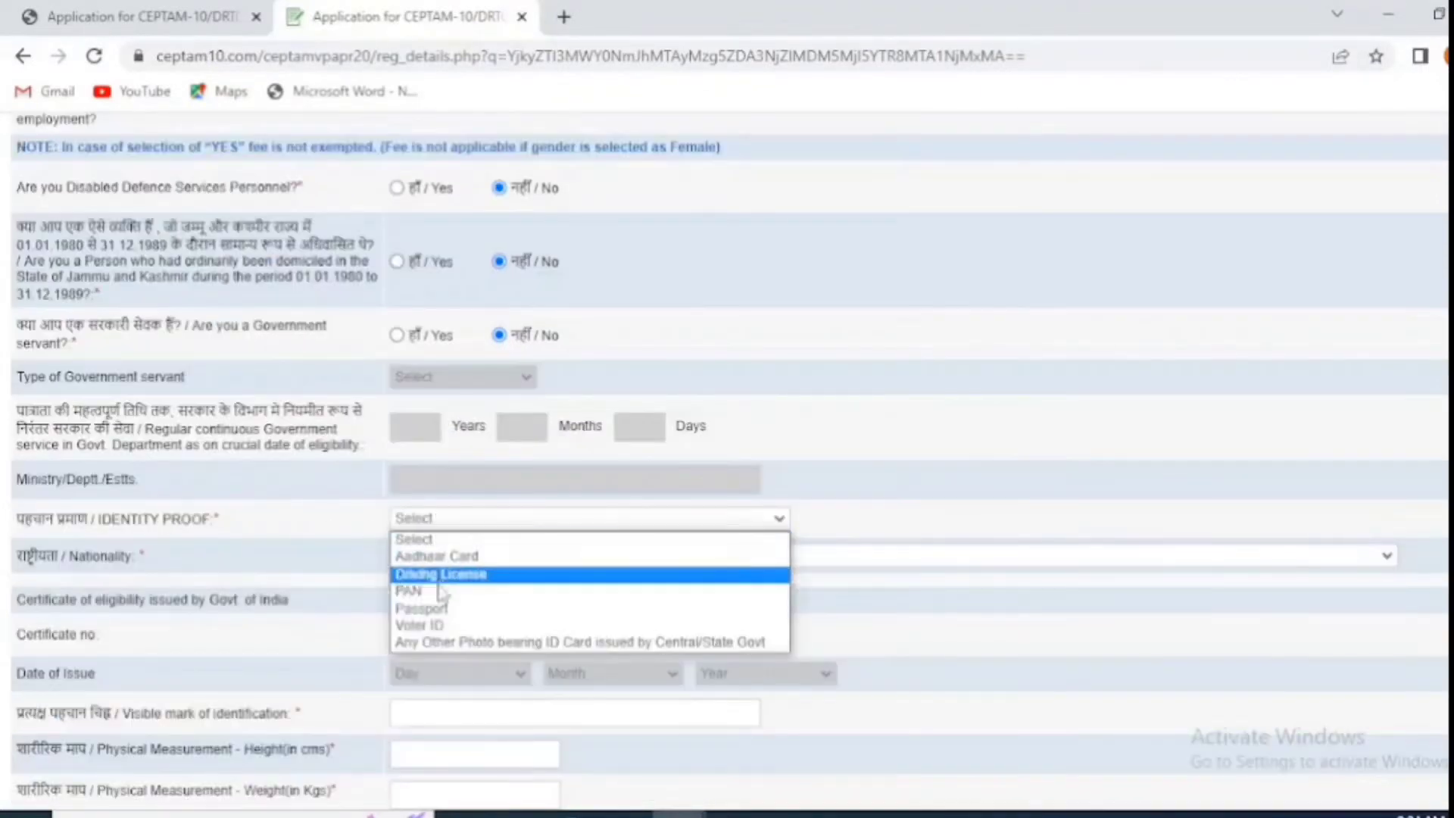
left_click(465, 595)
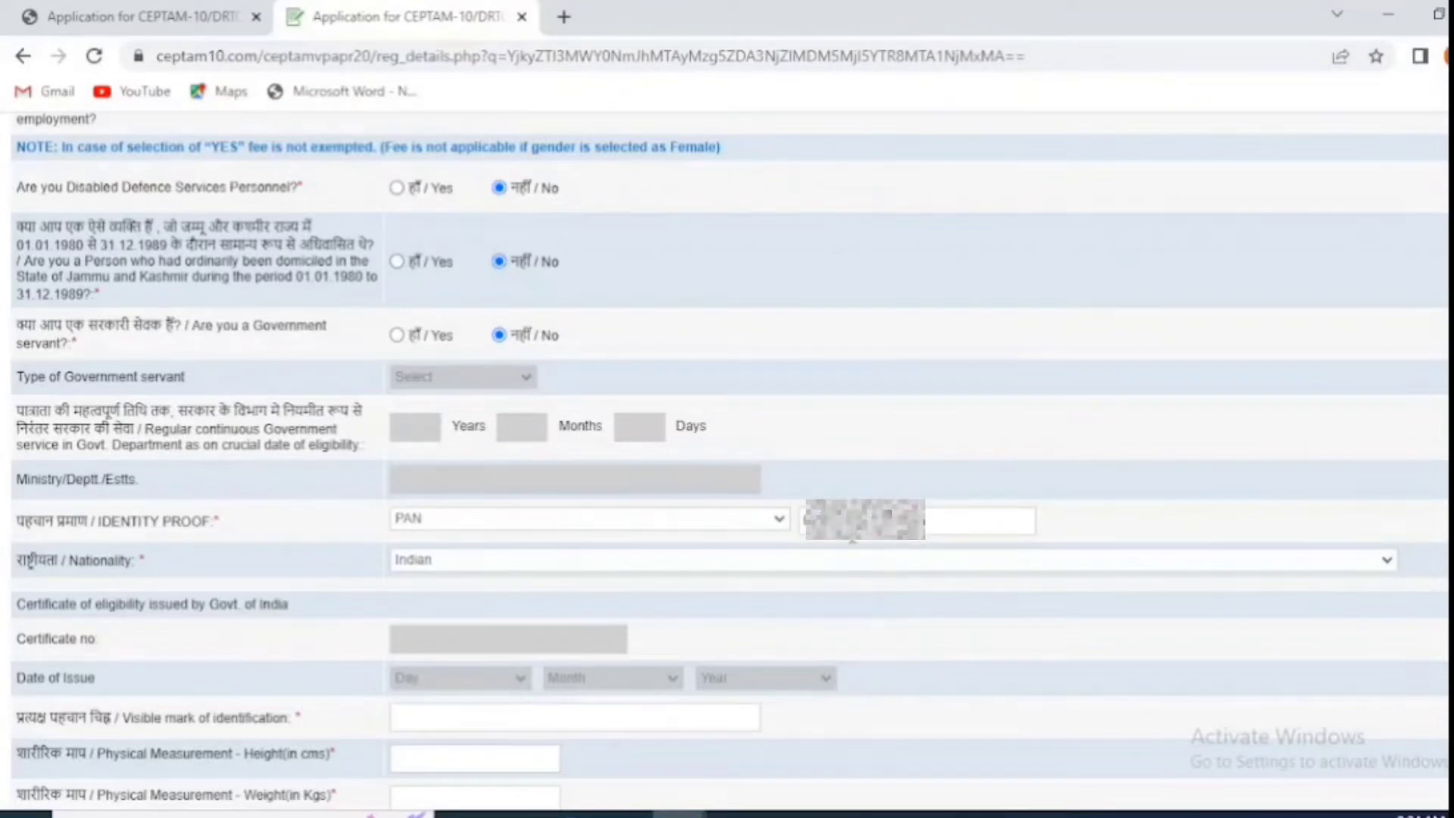
left_click(476, 565)
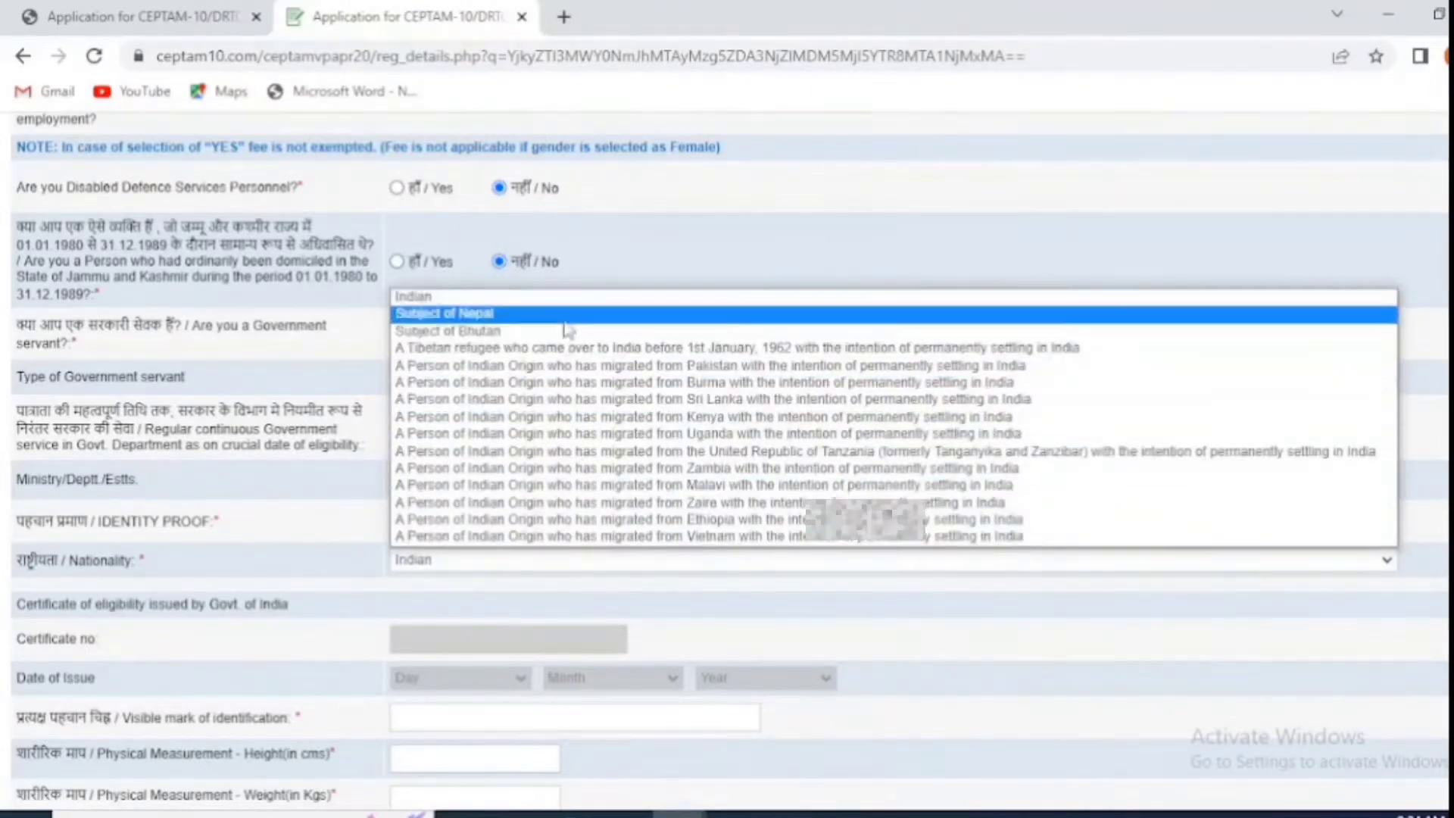
left_click(568, 298)
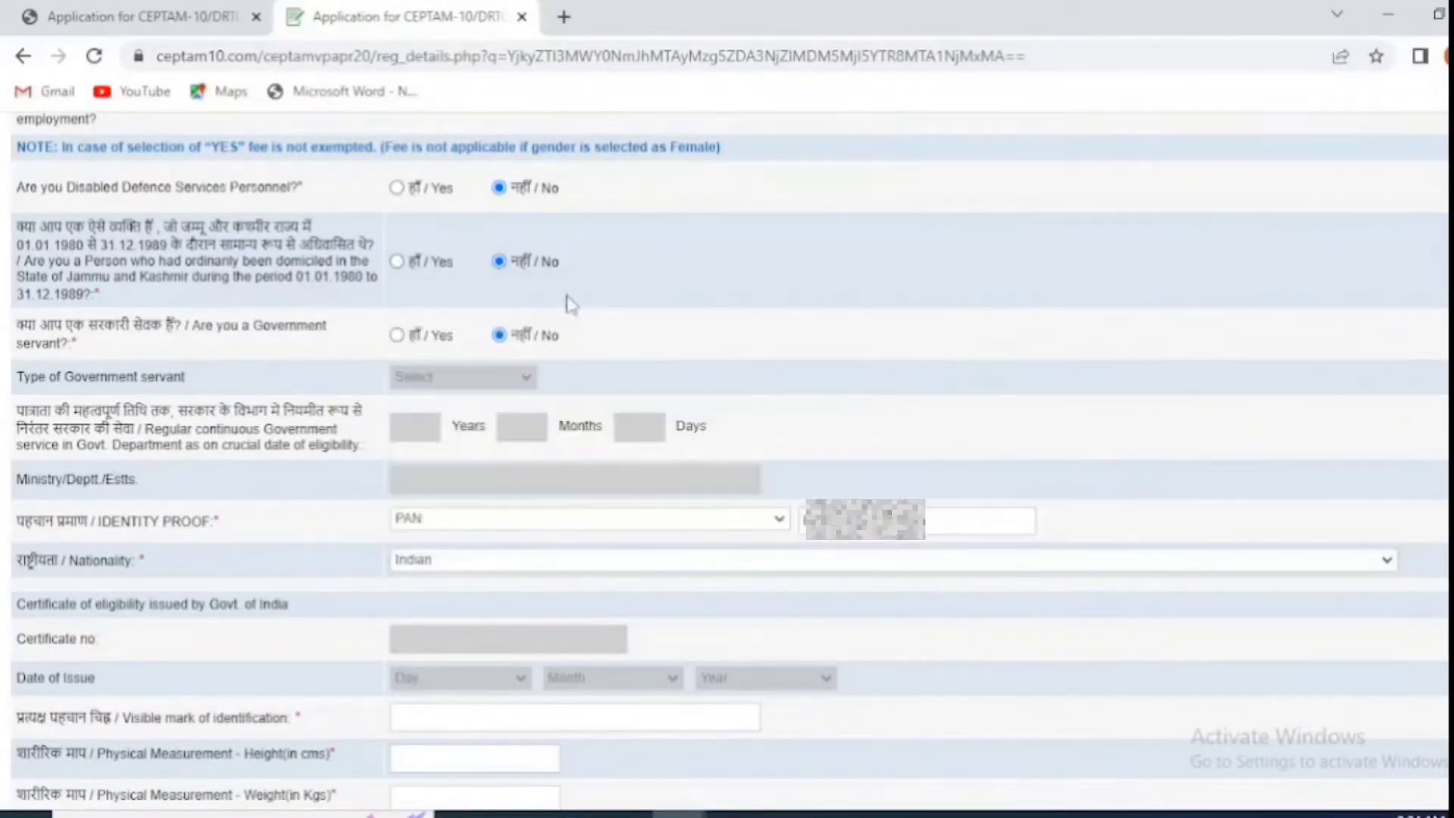
left_click(497, 716)
type("Mole on right forefinger")
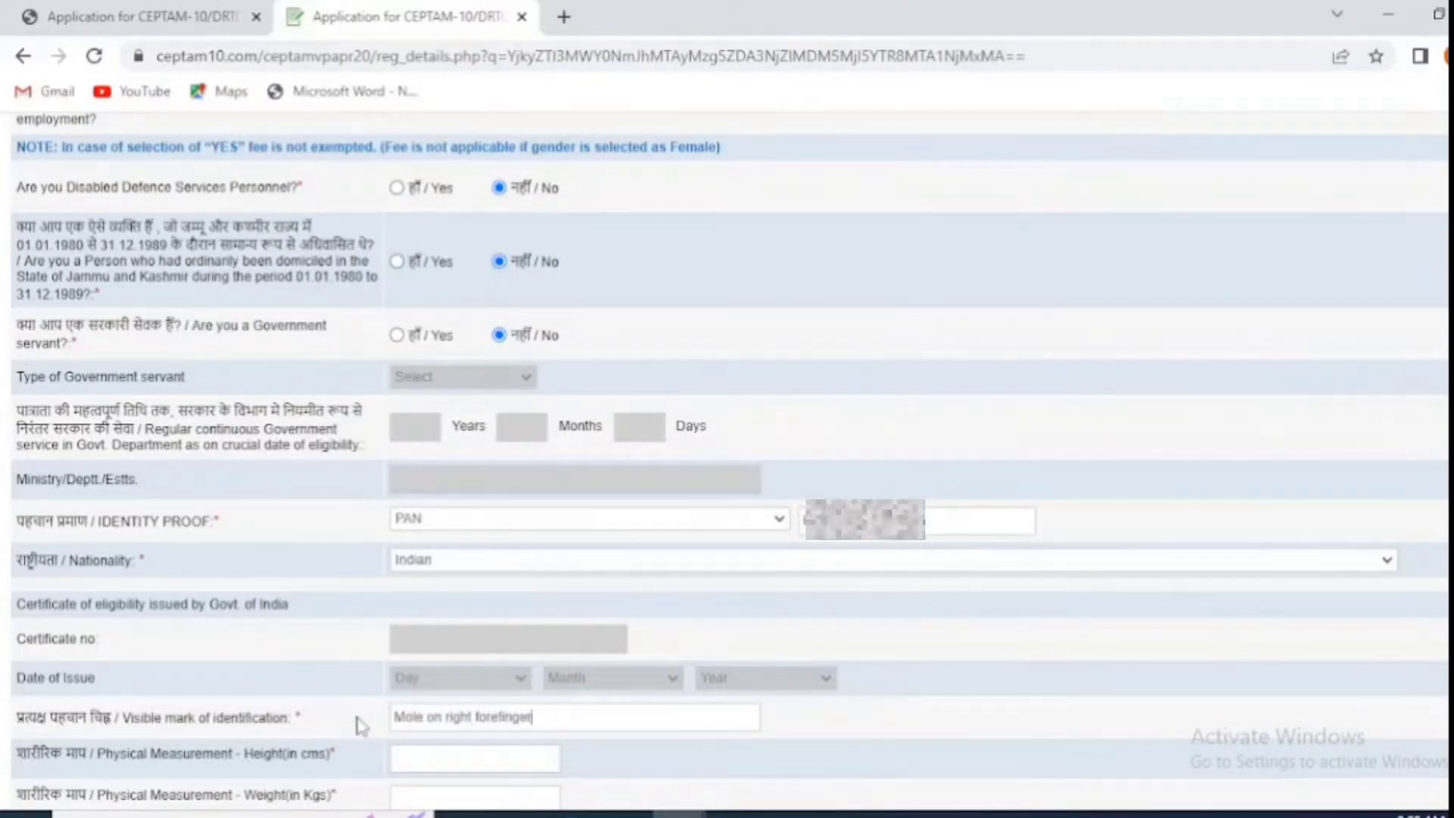
scroll(593, 606, "down", 1)
scroll(593, 606, "down", 5)
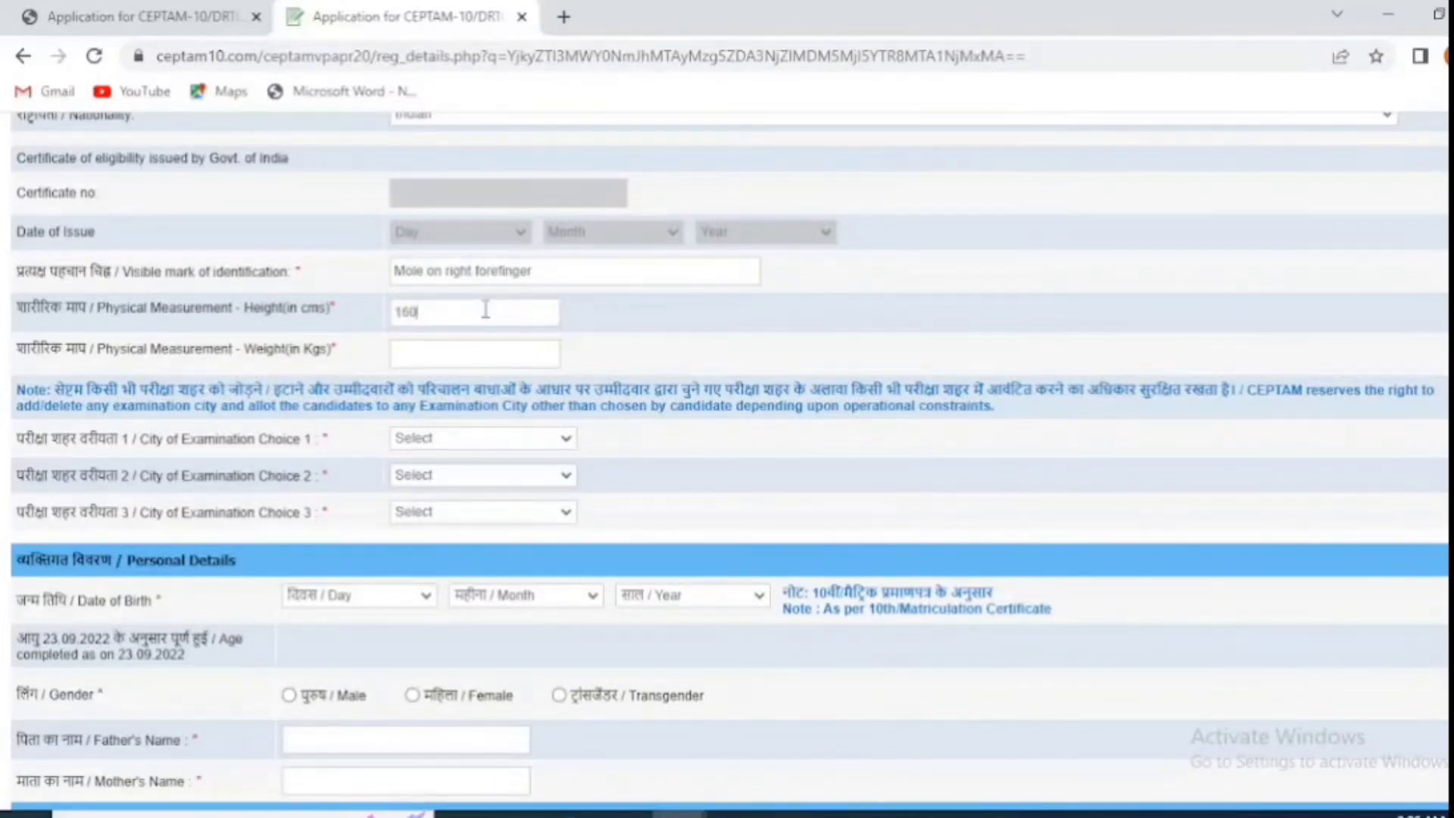
Step: Enter weight 53 kg and pick the first examination city
left_click(471, 354)
type("53")
left_click(511, 445)
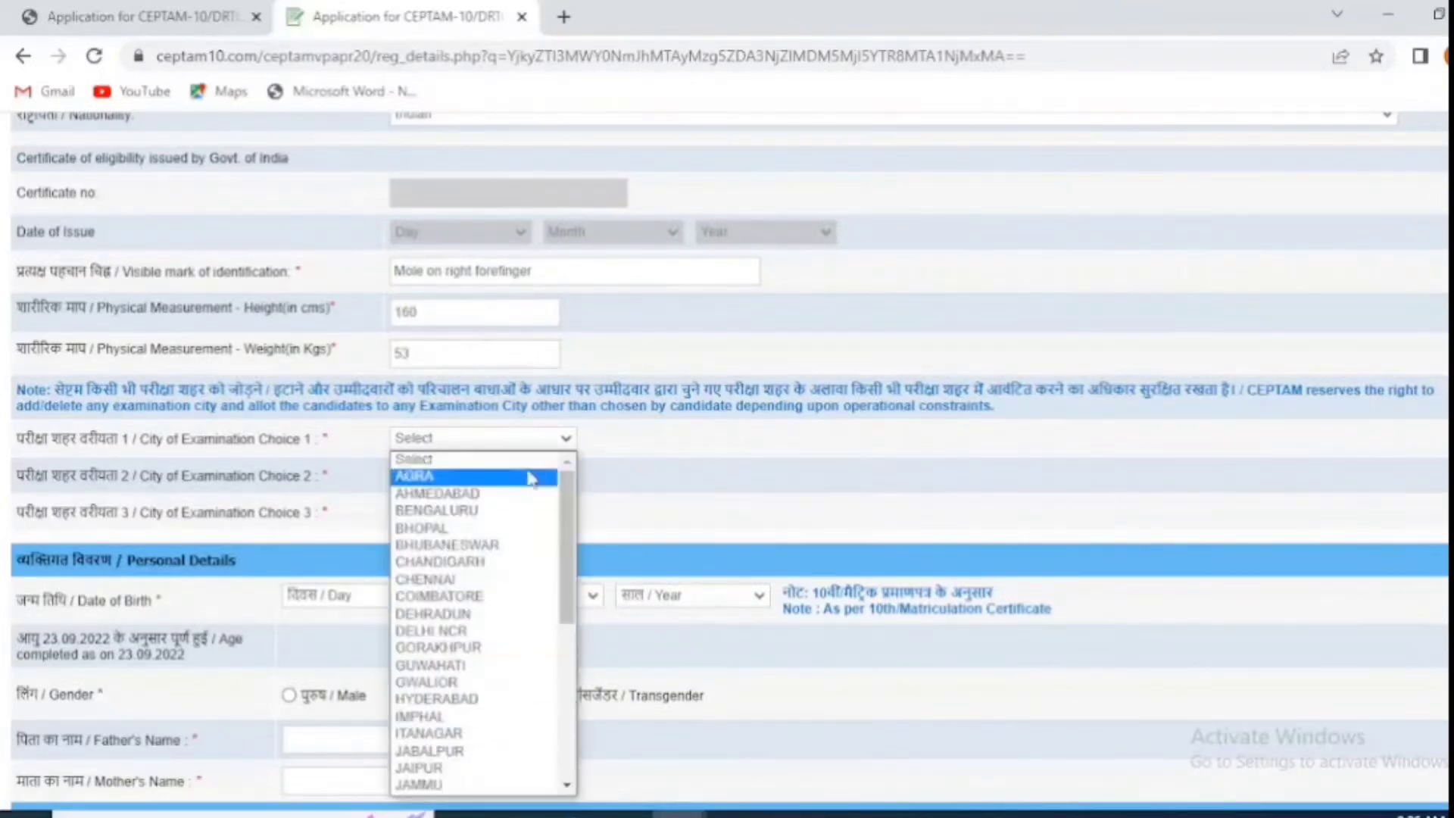
scroll(533, 606, "down", 3)
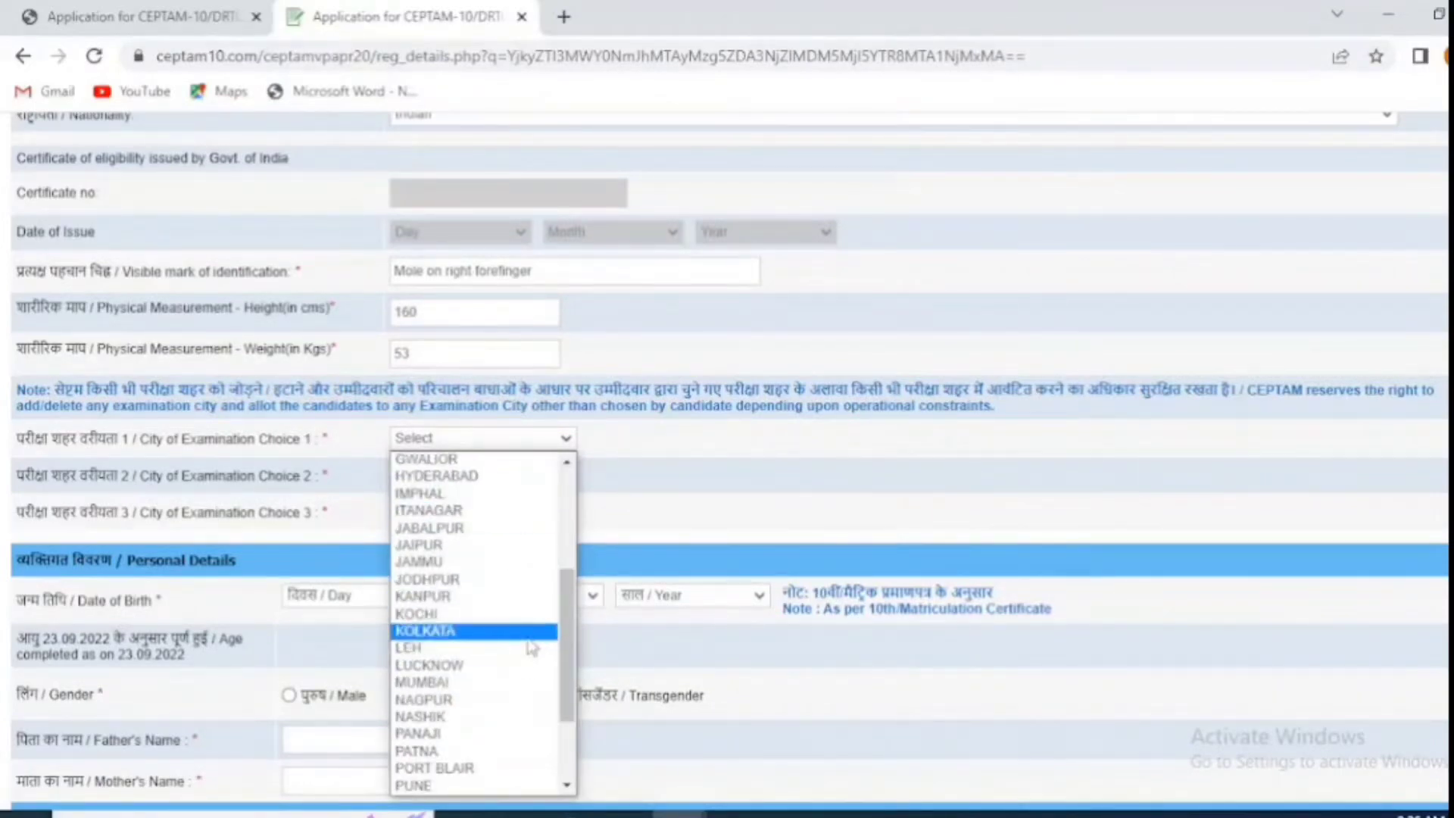
scroll(531, 735, "down", 2)
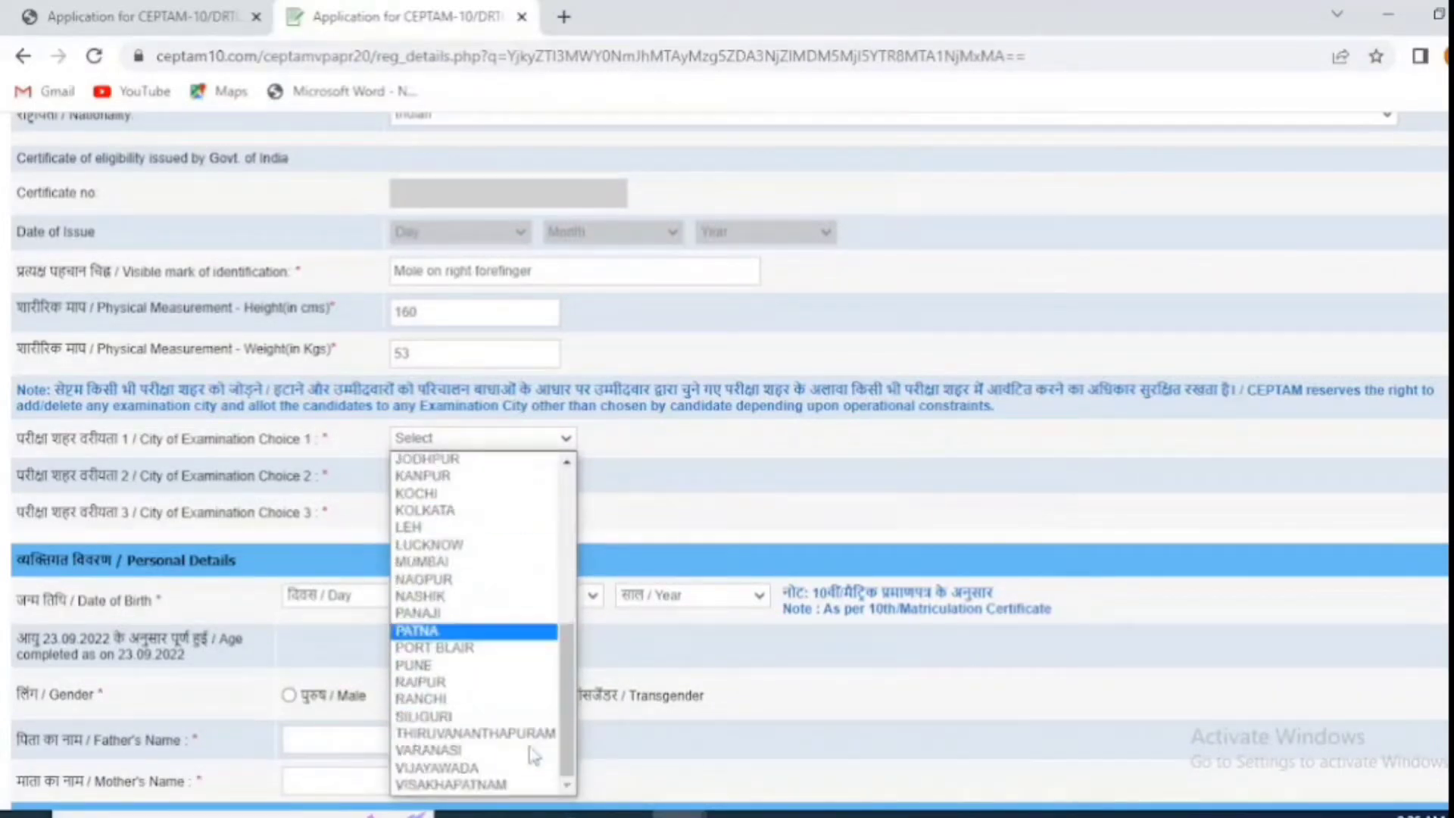
left_click(529, 705)
Step: Settle the examination city choices as PATNA, RANCHI and KOLKATA
left_click(529, 477)
type("pat")
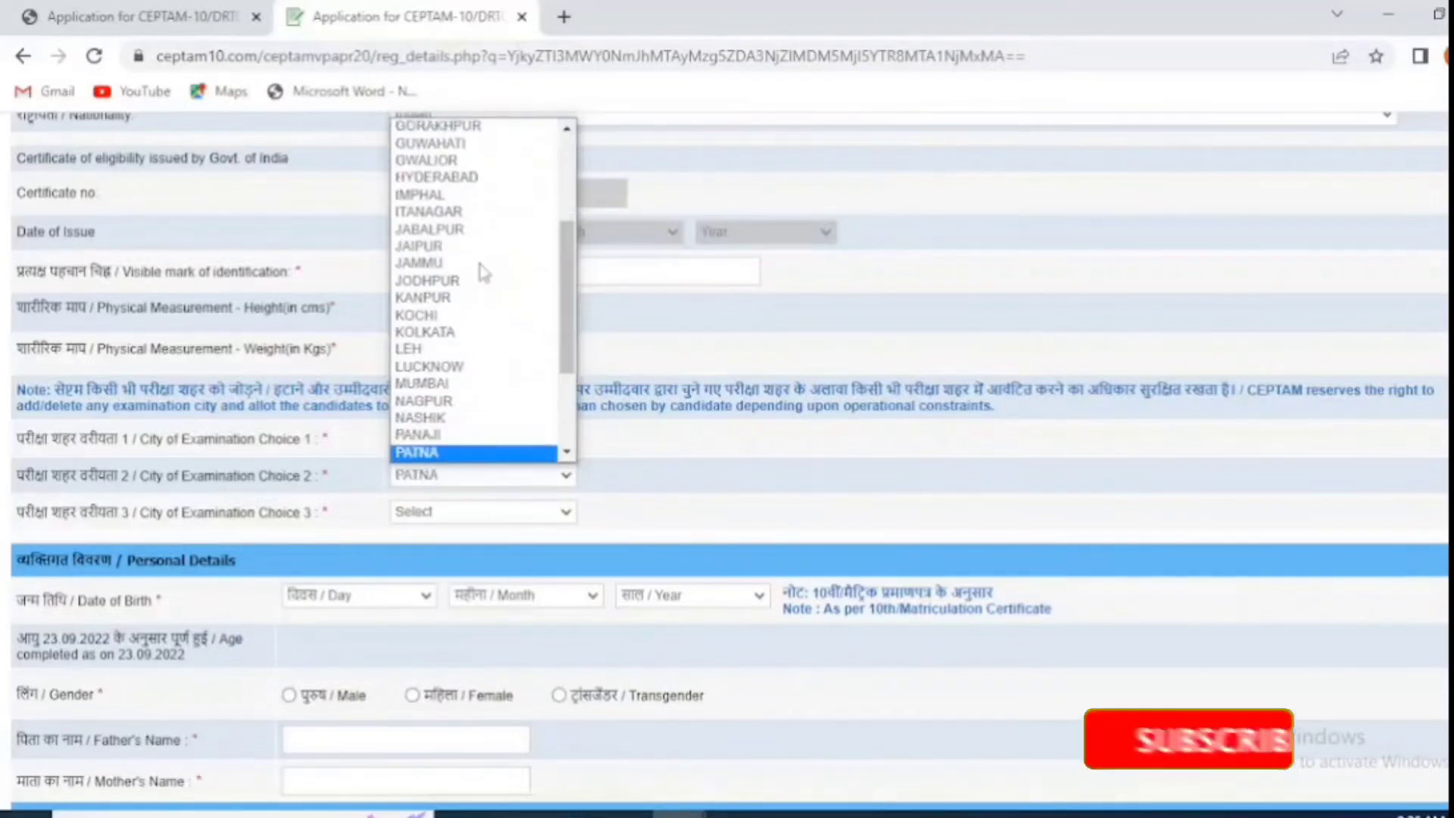
key("Return")
left_click(528, 515)
scroll(533, 294, "down", 3)
left_click(531, 334)
left_click(532, 444)
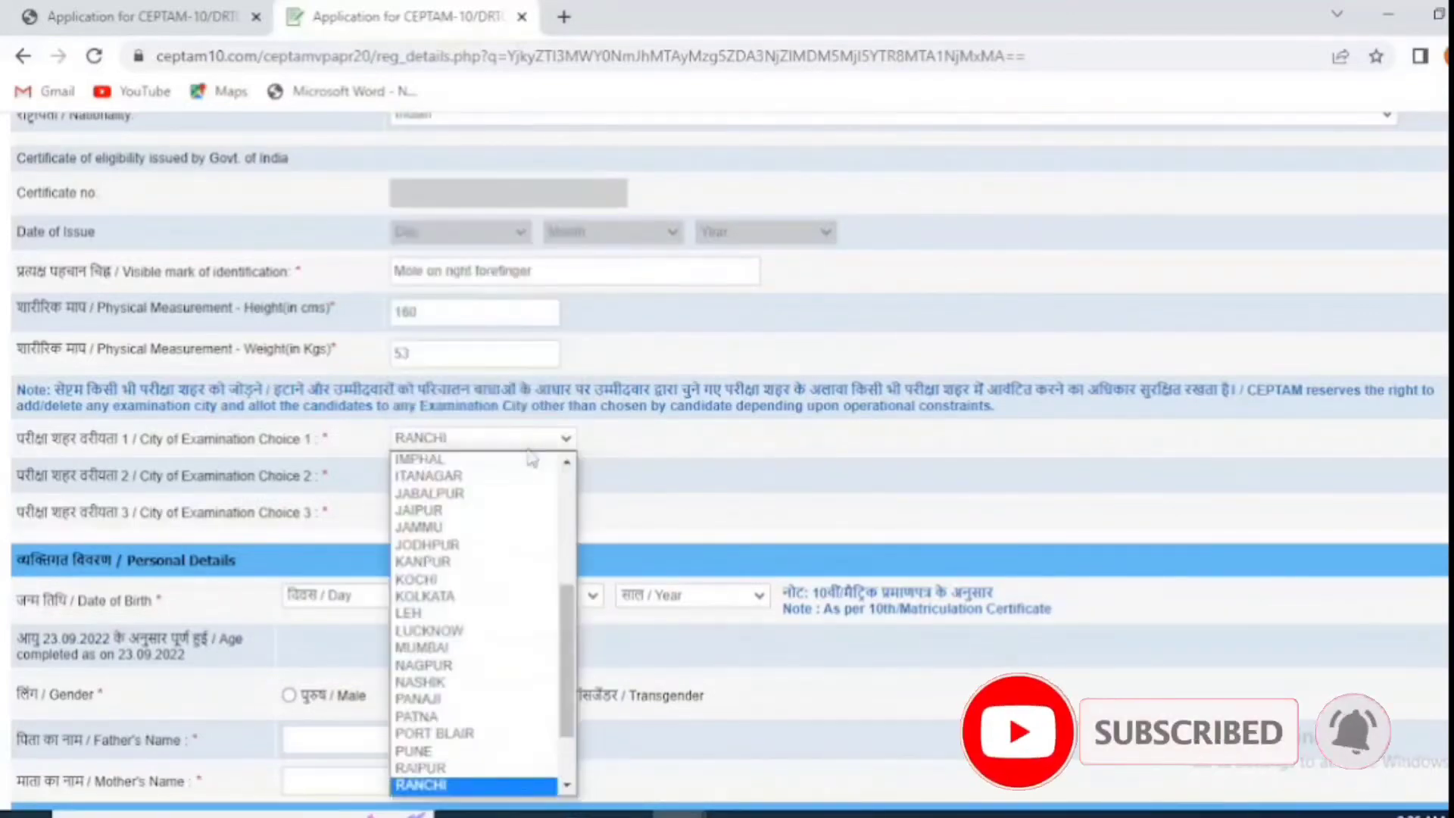
left_click(530, 717)
left_click(509, 482)
type("ran")
key("Return")
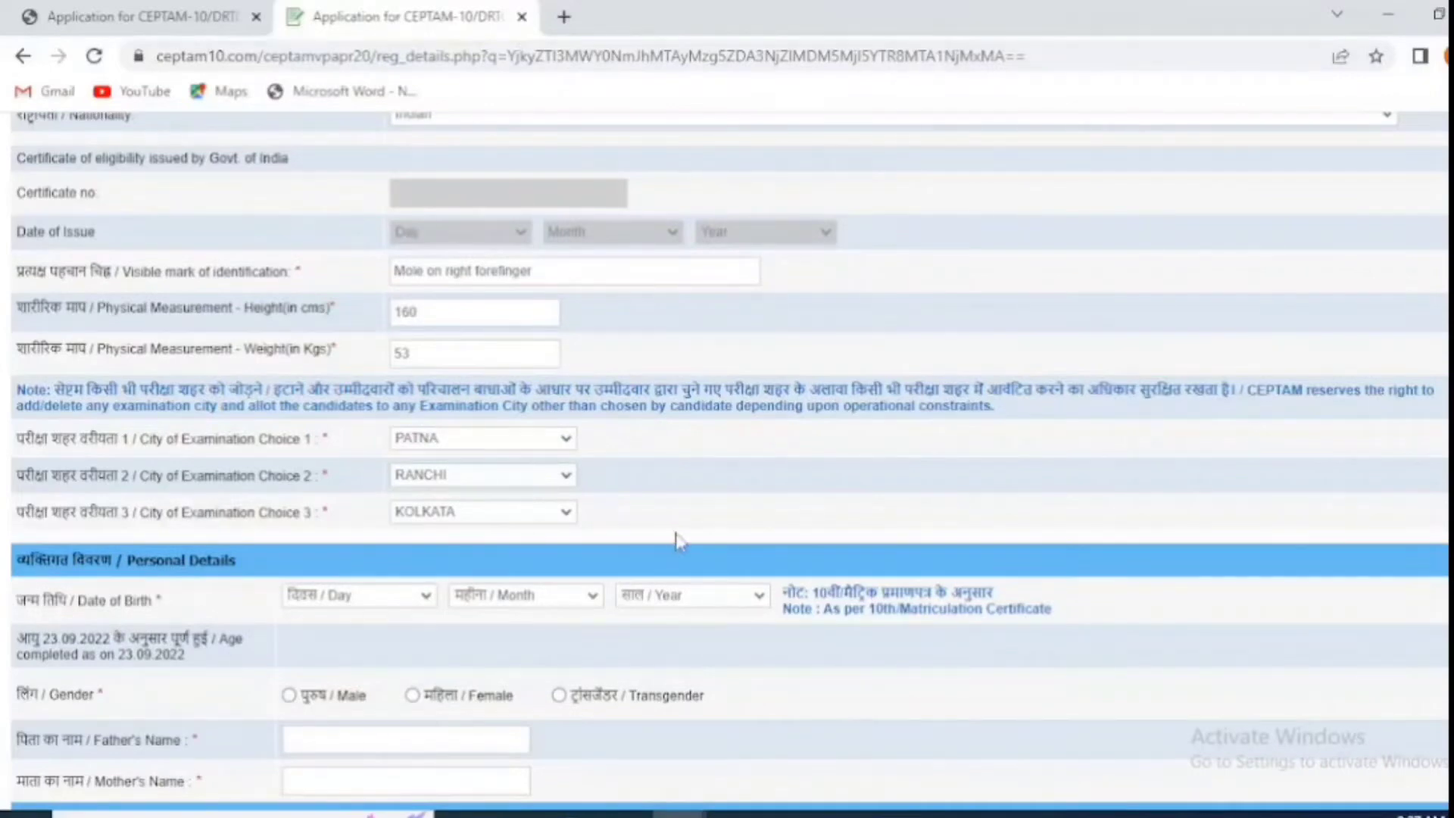
left_click(382, 599)
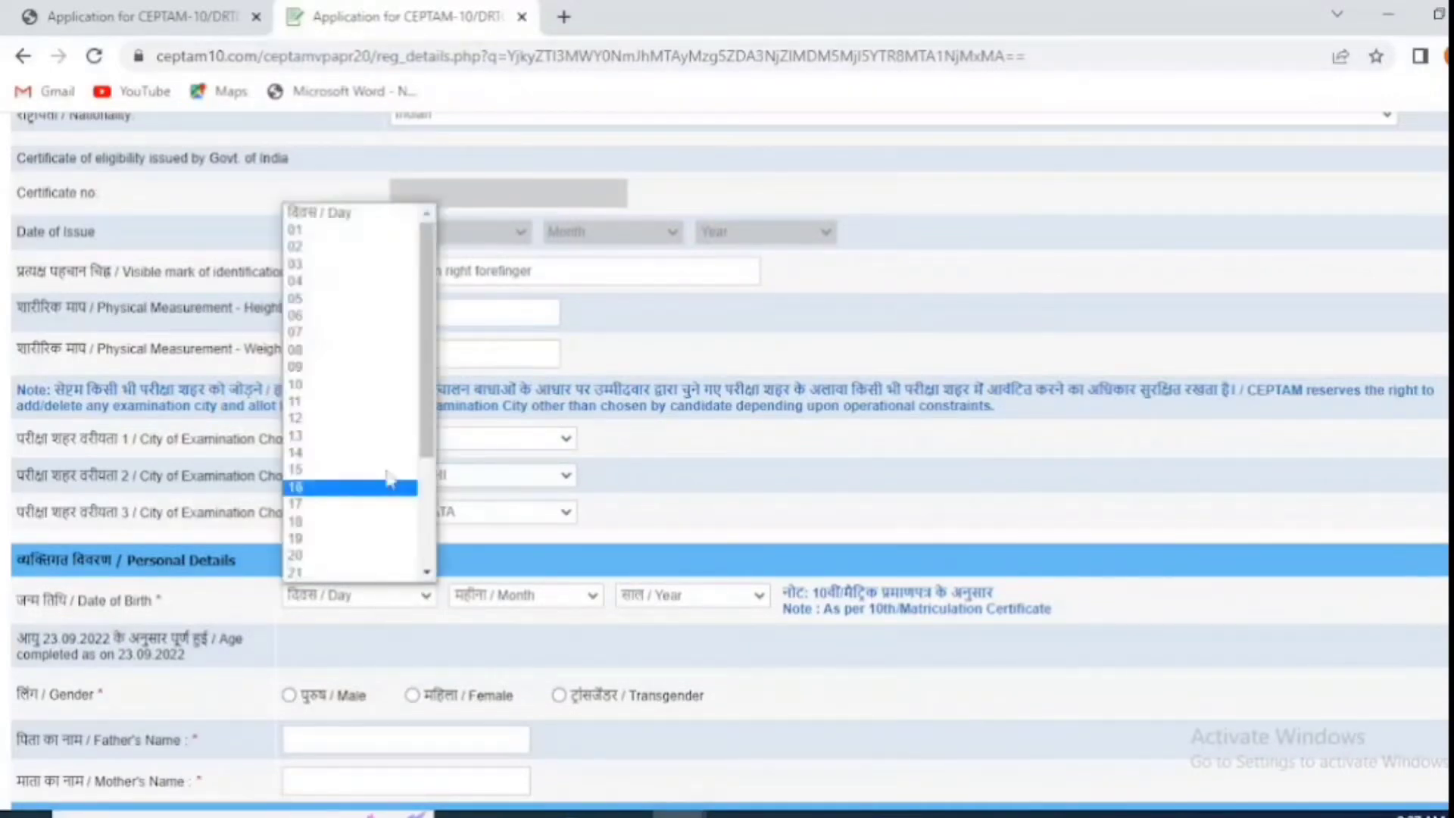
scroll(353, 545, "down", 3)
left_click(352, 547)
left_click(530, 598)
left_click(487, 521)
left_click(691, 595)
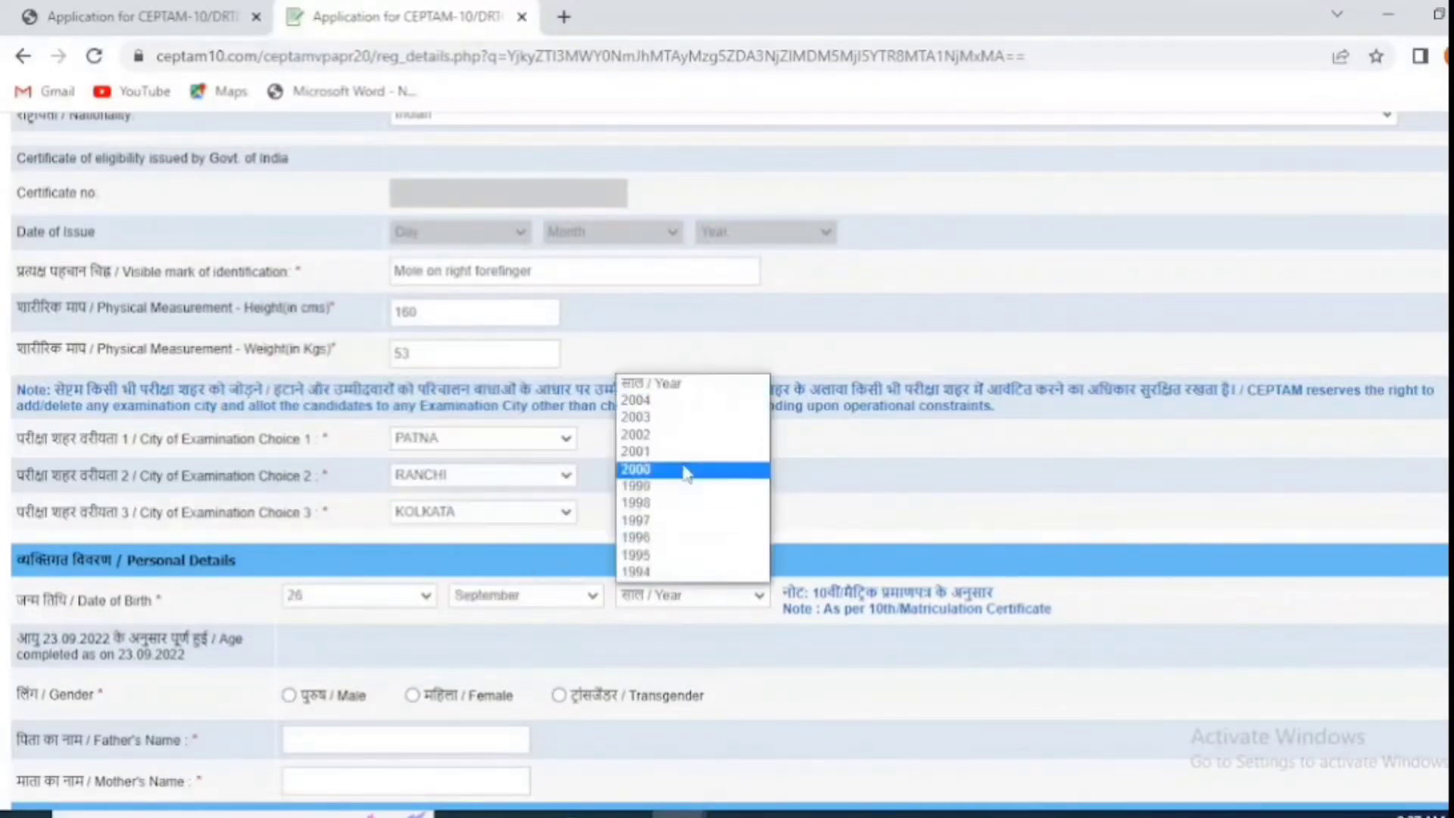
left_click(679, 470)
scroll(676, 621, "down", 1)
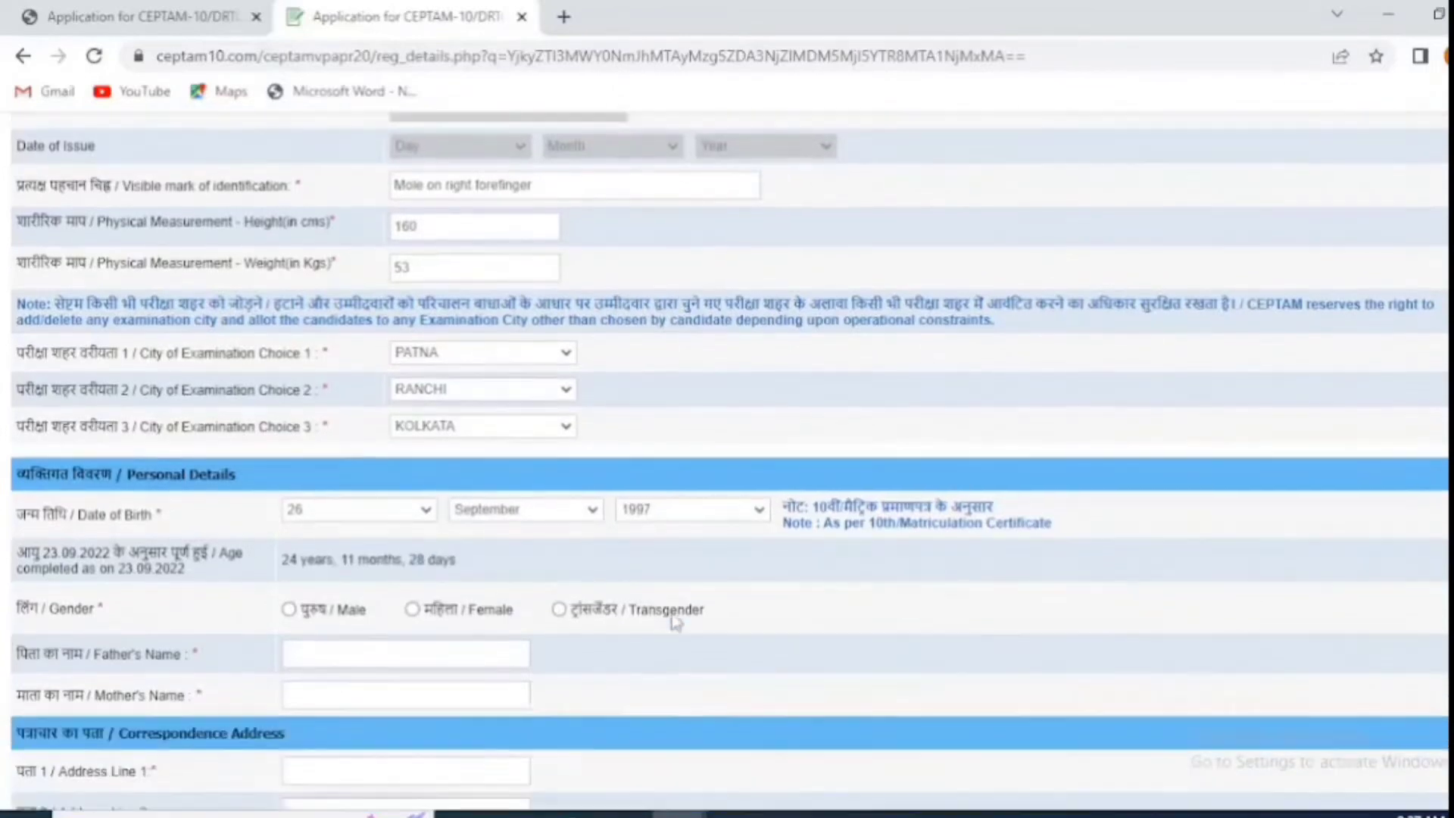
left_click(412, 585)
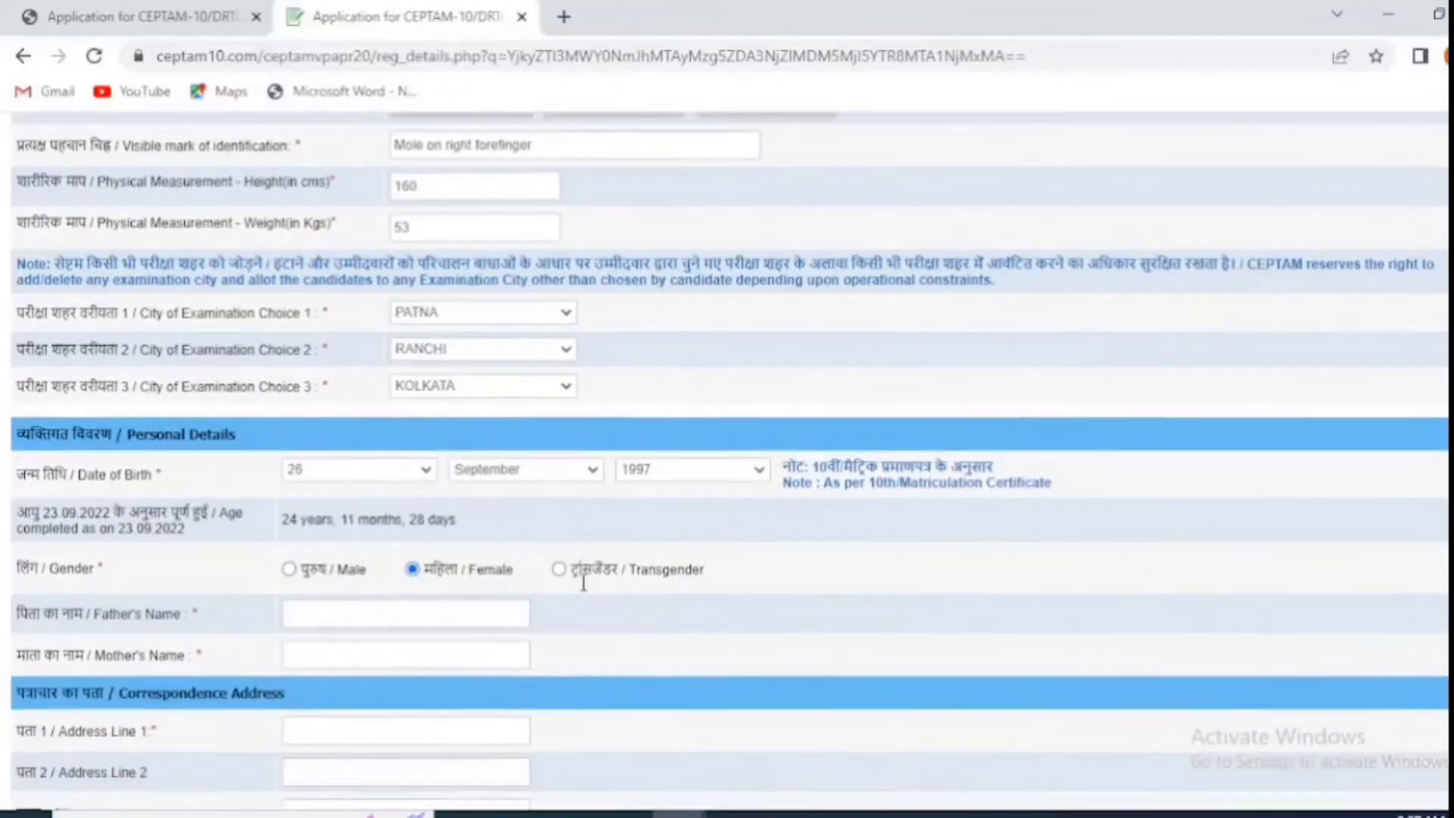
Step: Enter the father's and mother's full names
scroll(580, 579, "down", 1)
scroll(580, 579, "down", 1)
left_click(450, 410)
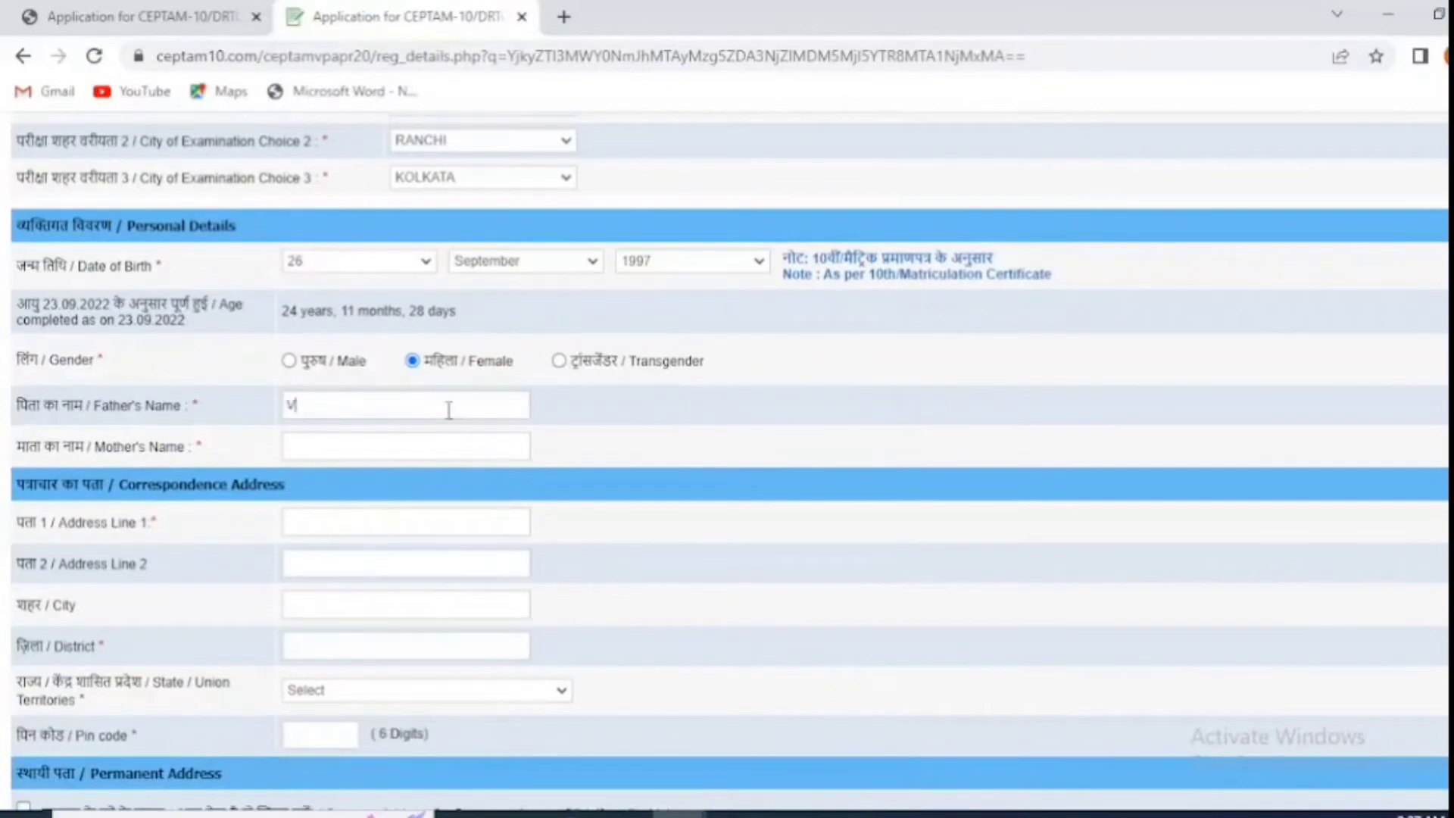
left_click(446, 450)
type("Ma")
key("BackSpace")
key("BackSpace")
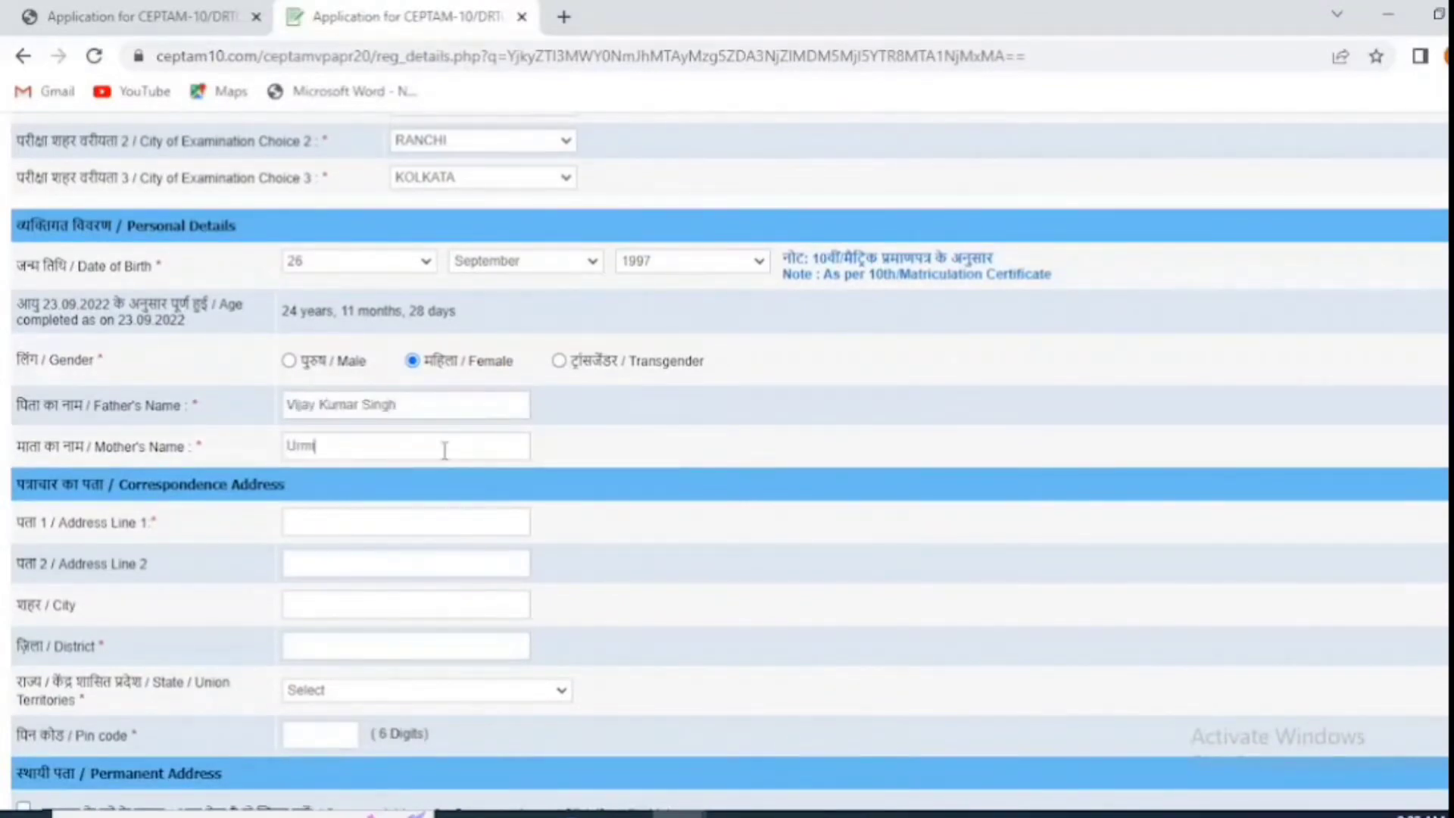
Step: Fill in the correspondence address lines, city, district, state JHARKHAND and pin code
left_click(442, 522)
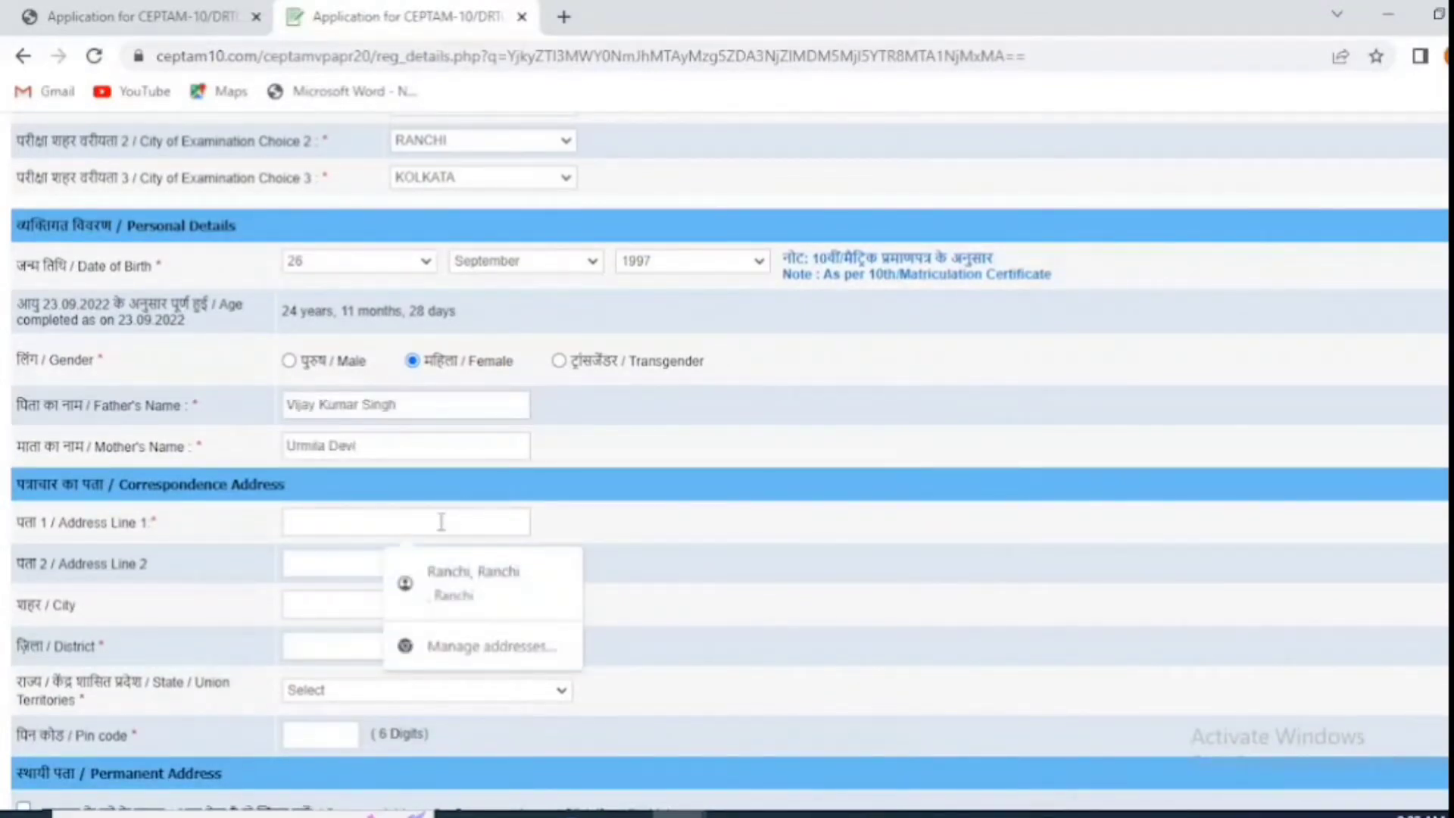
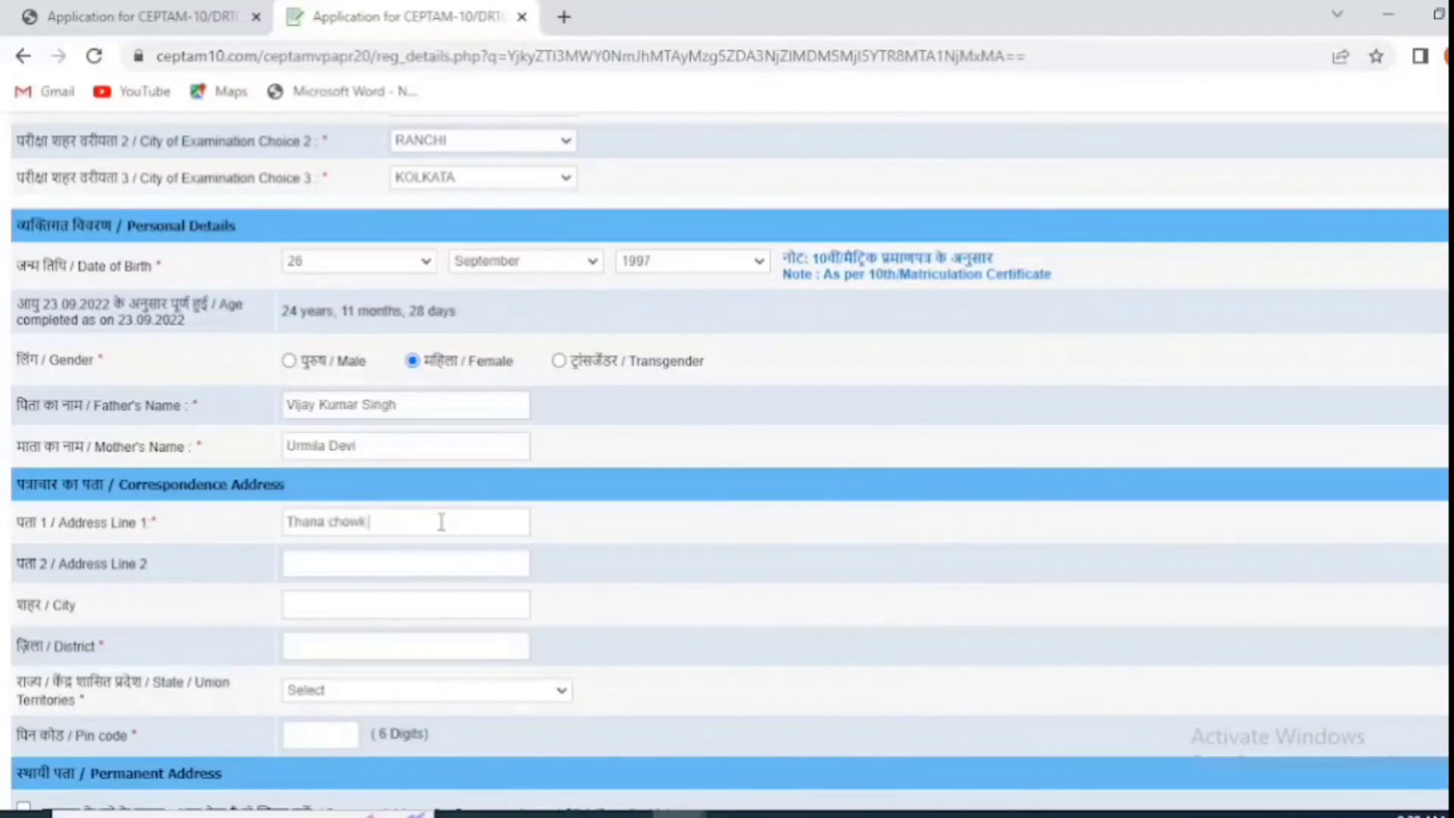
left_click(418, 565)
left_click(373, 609)
type("Ramgarh")
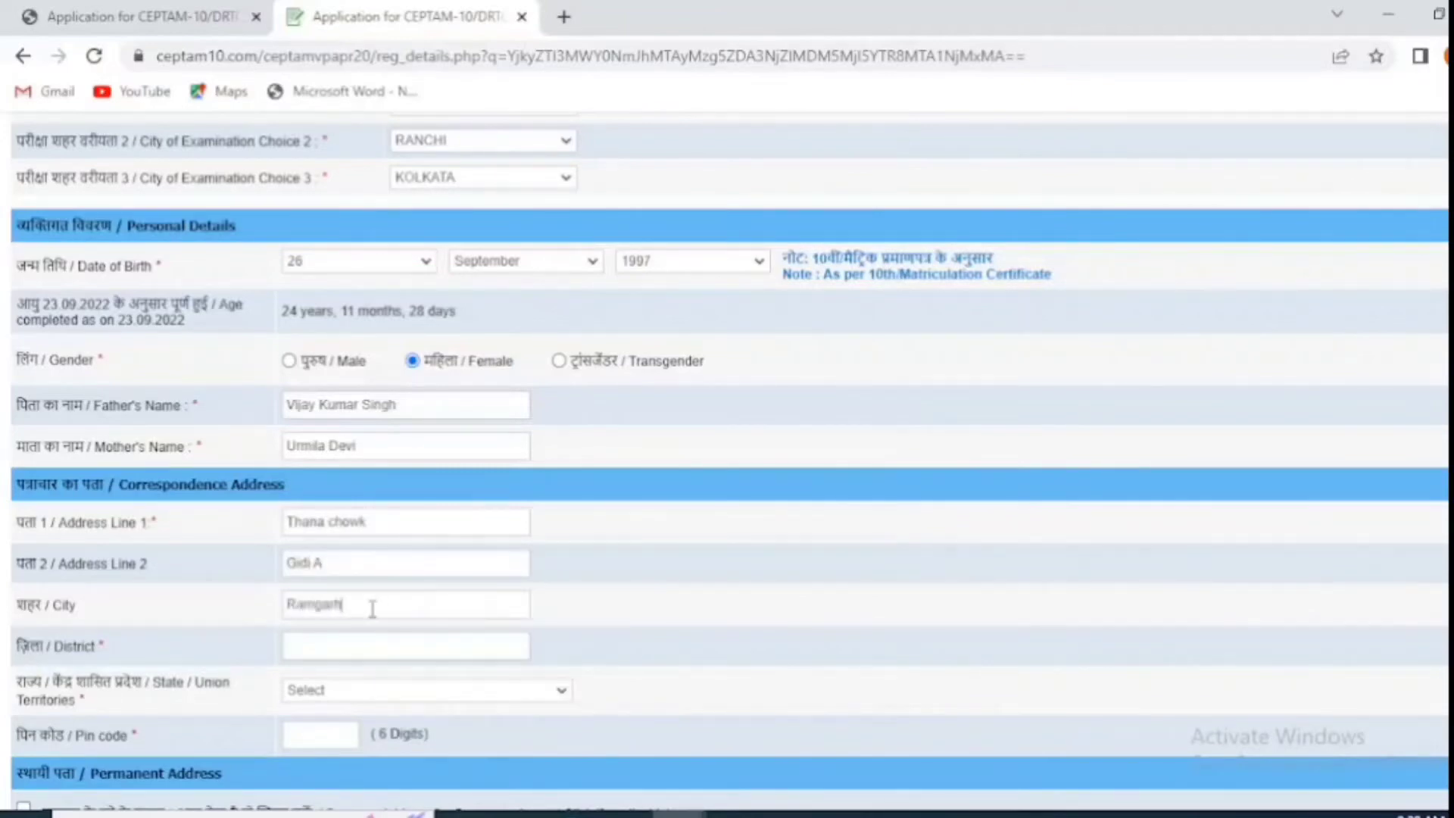
left_click(345, 653)
type("Hazaribagh")
left_click(342, 691)
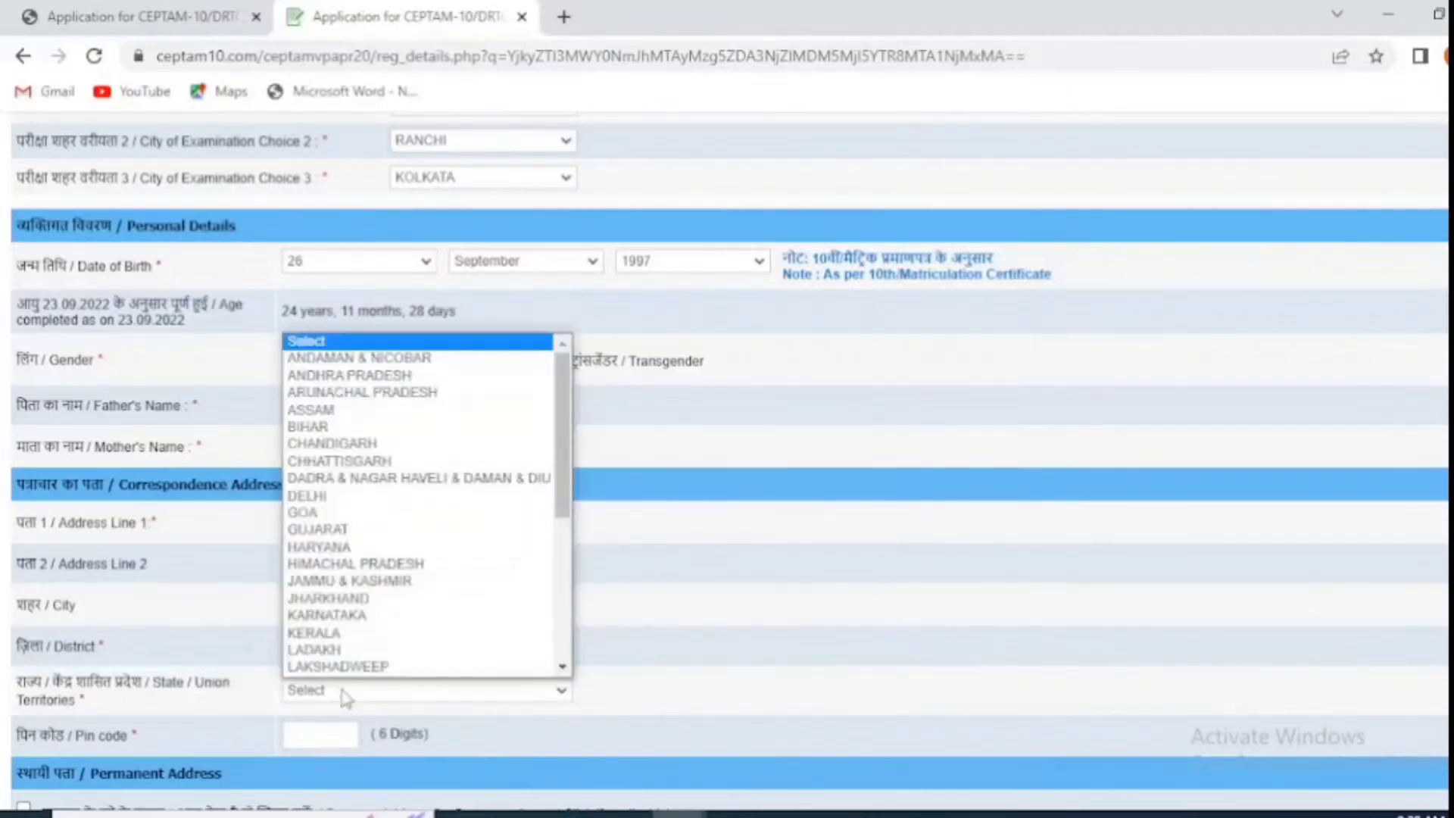
left_click(691, 671)
left_click(380, 698)
left_click(334, 597)
key("Tab")
type("829122")
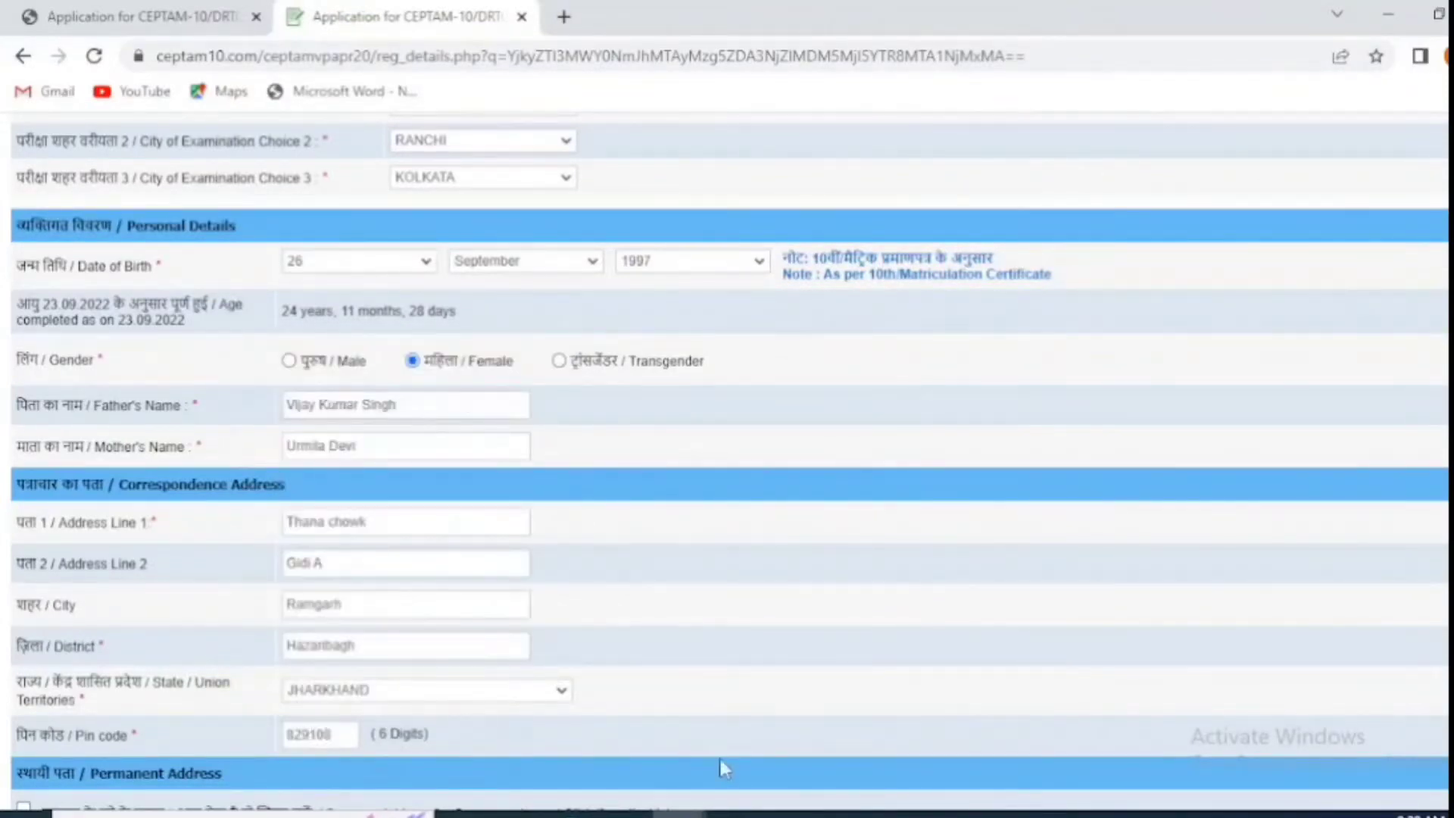
scroll(720, 756, "down", 8)
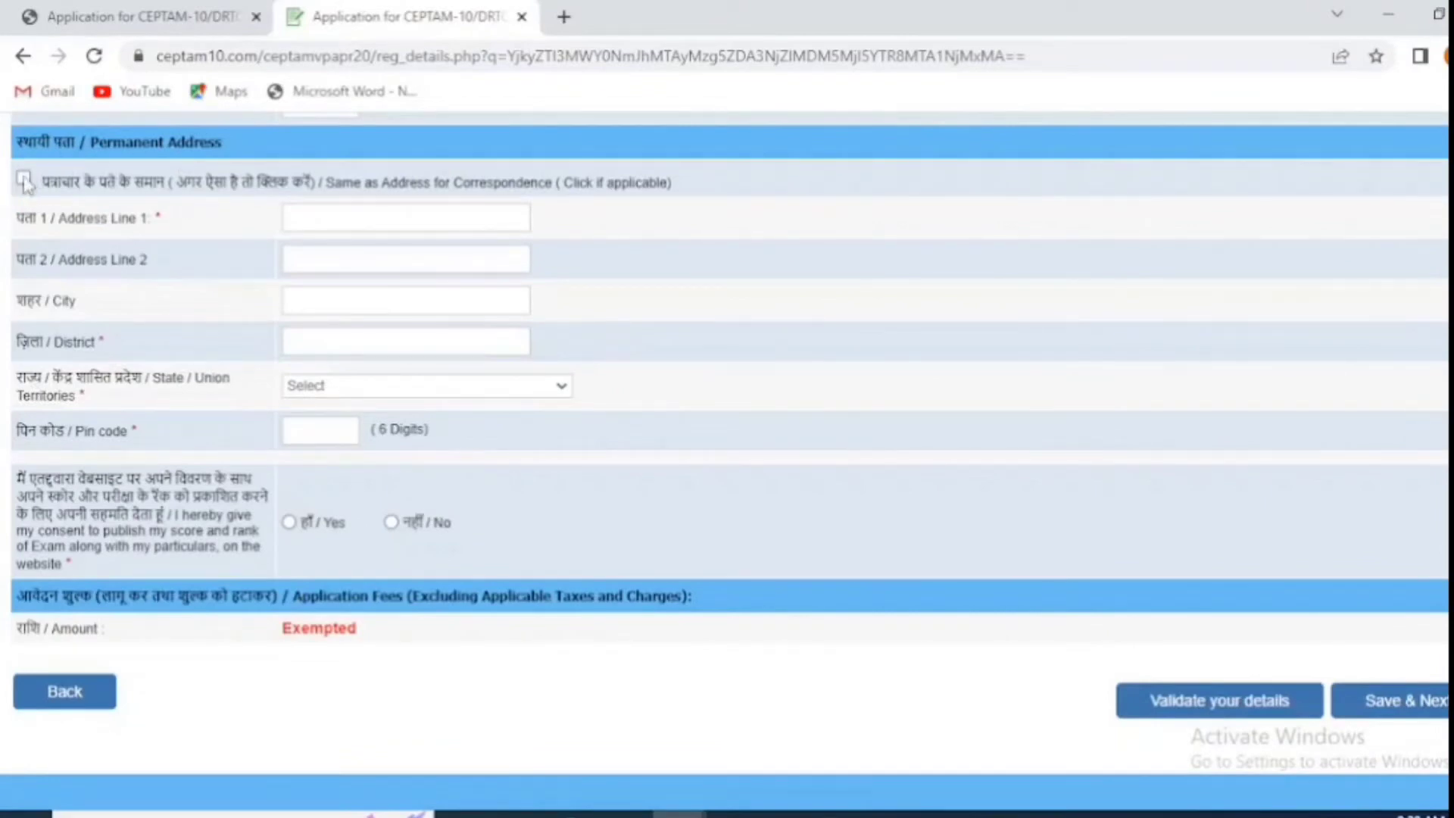
Step: Reuse the correspondence address as permanent, consent Yes to publishing scores, validate and save
left_click(24, 180)
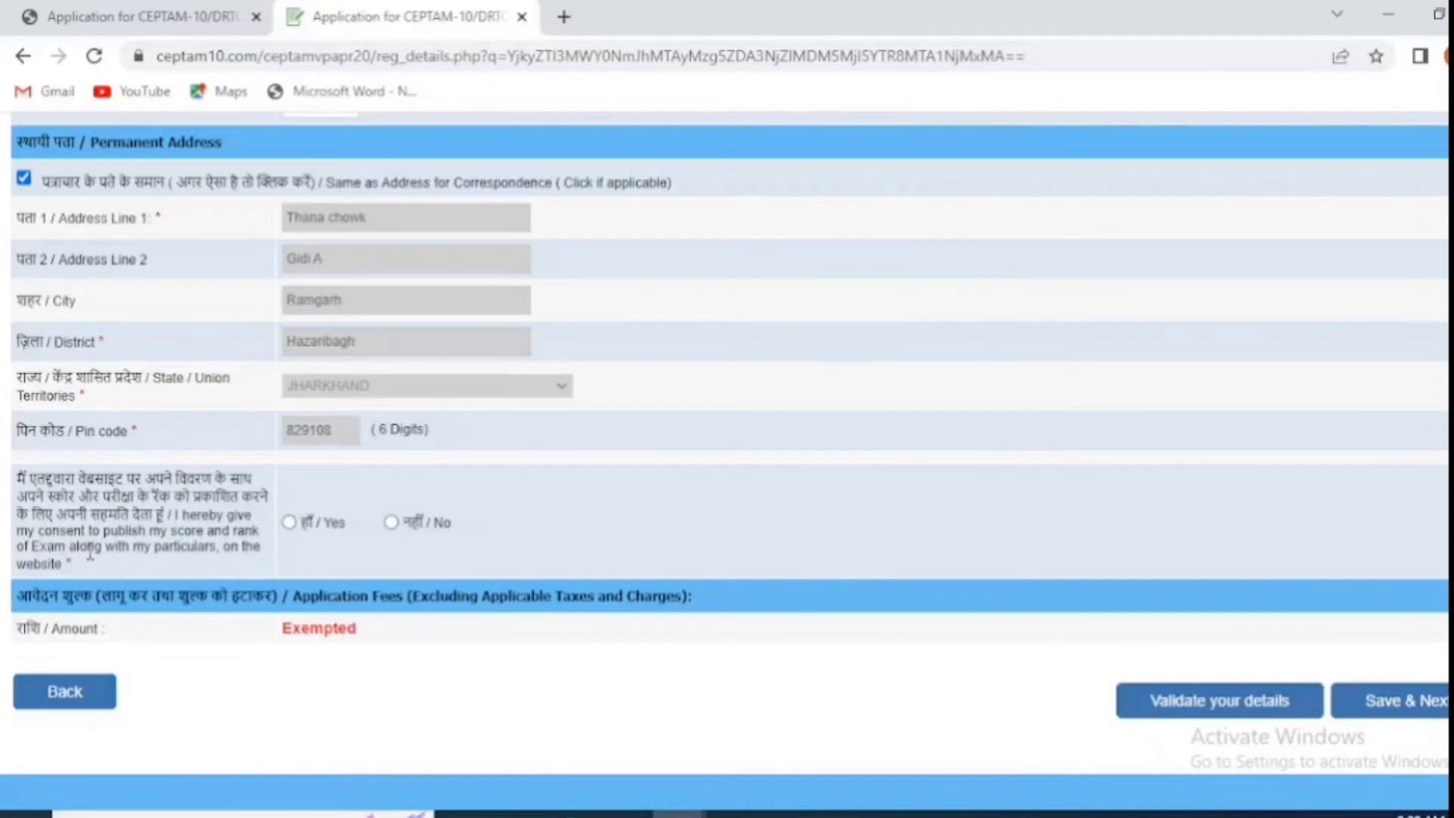
left_click(288, 522)
left_click(1264, 711)
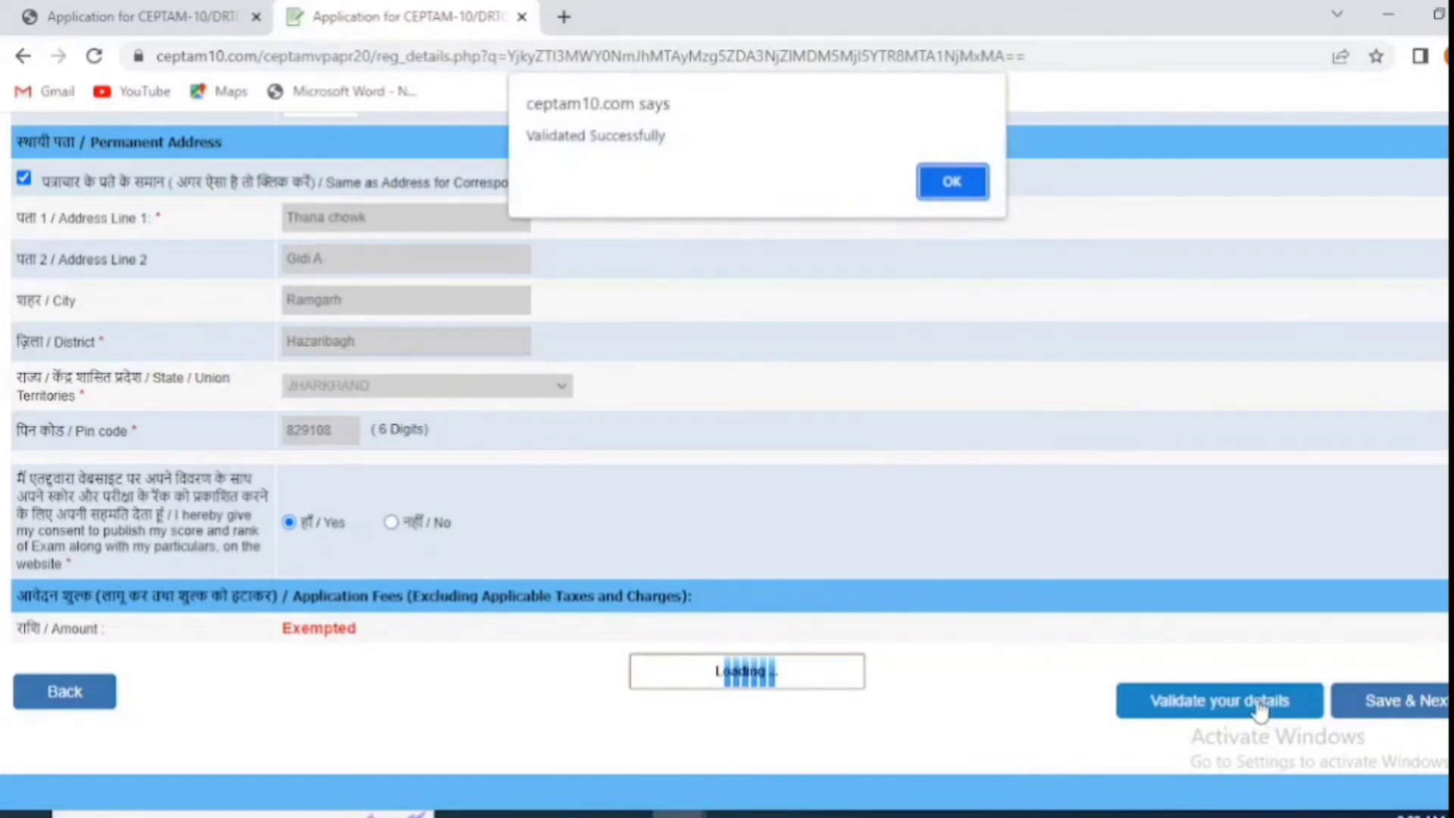
left_click(947, 183)
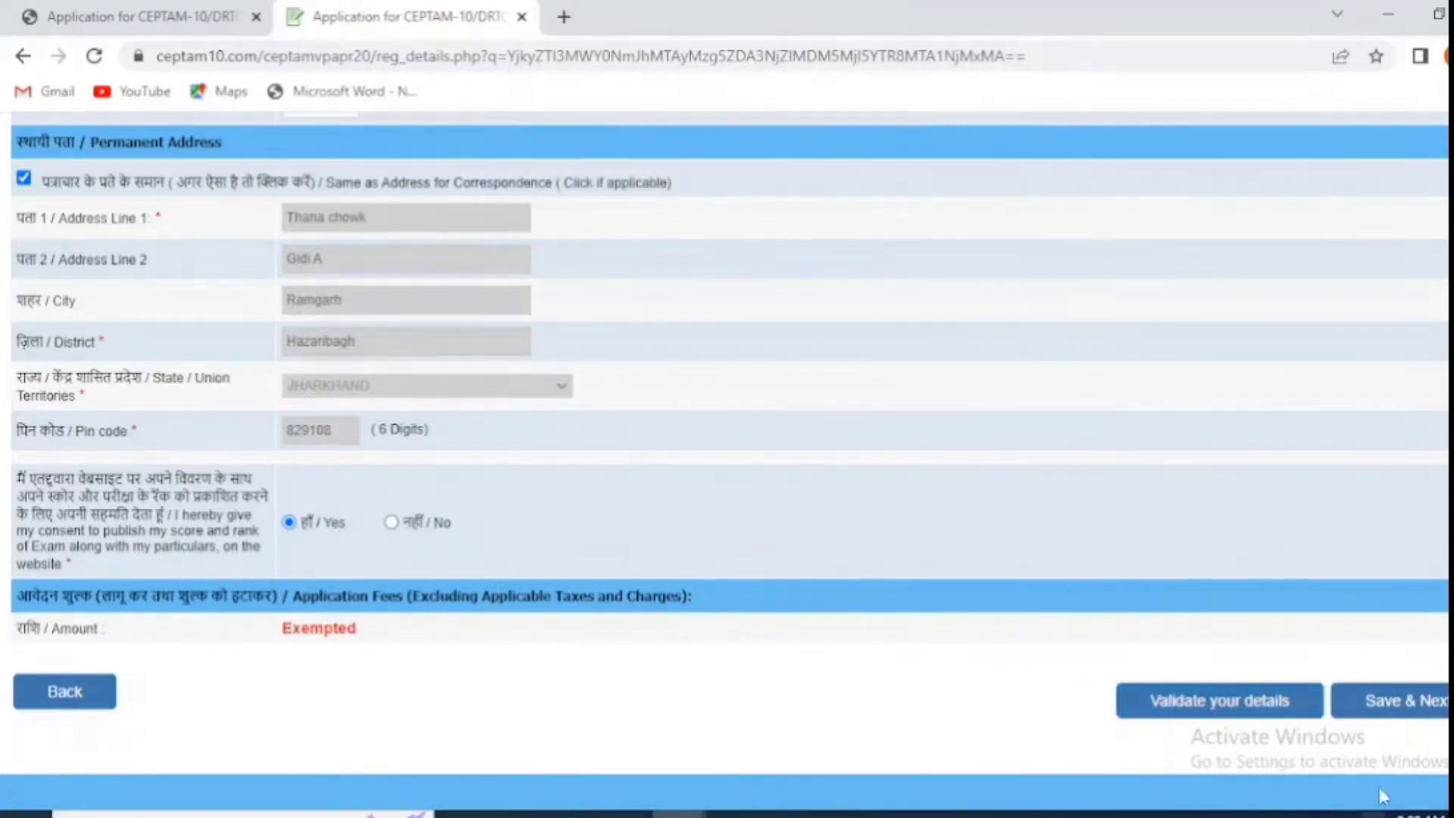
left_click(1380, 716)
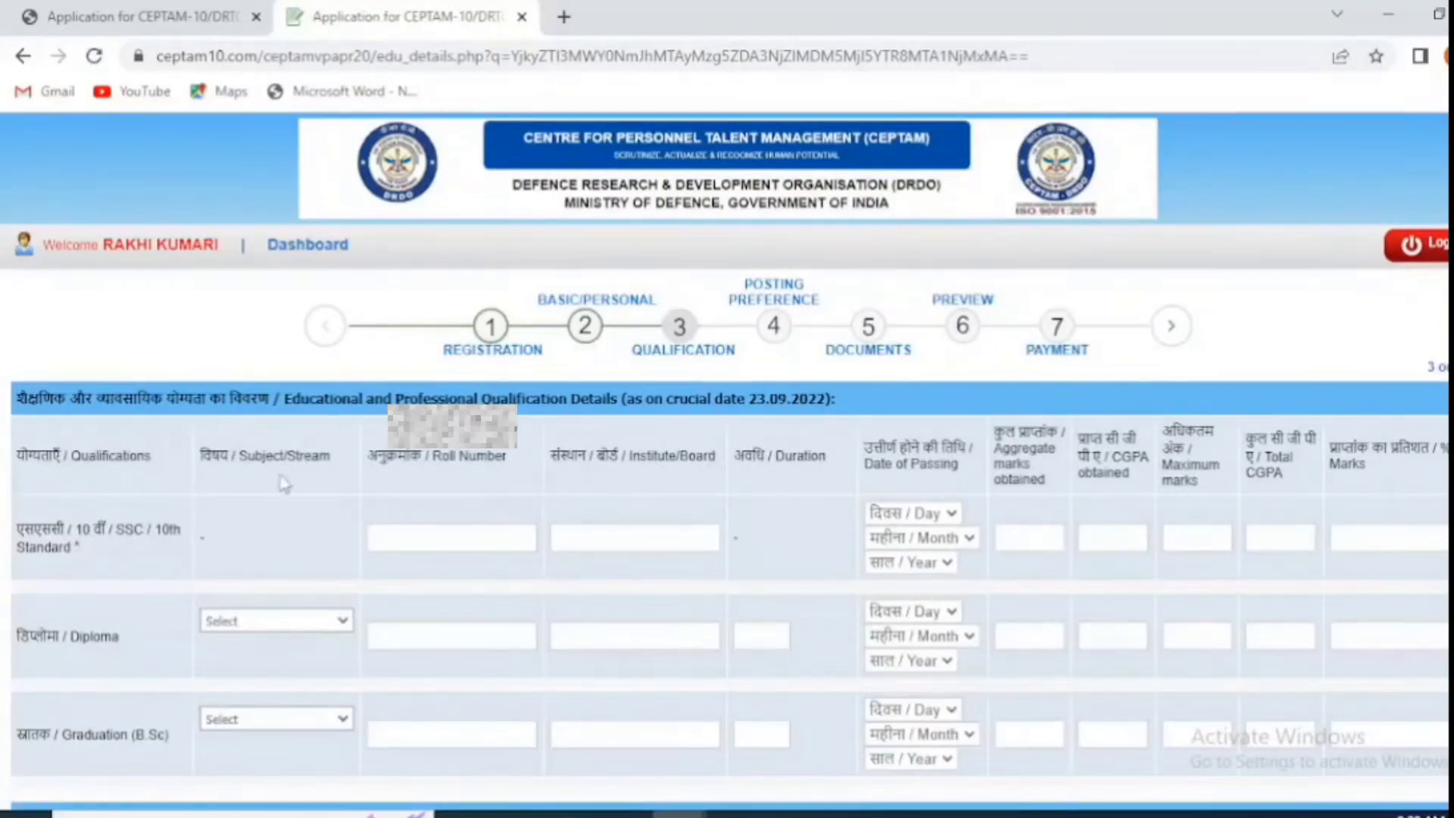
Step: Fill the 10th row with its roll number, board CBSE, passing date 01 April 2013 and CGPA 9.00
left_click(469, 538)
type("71")
scroll(610, 455, "down", 1)
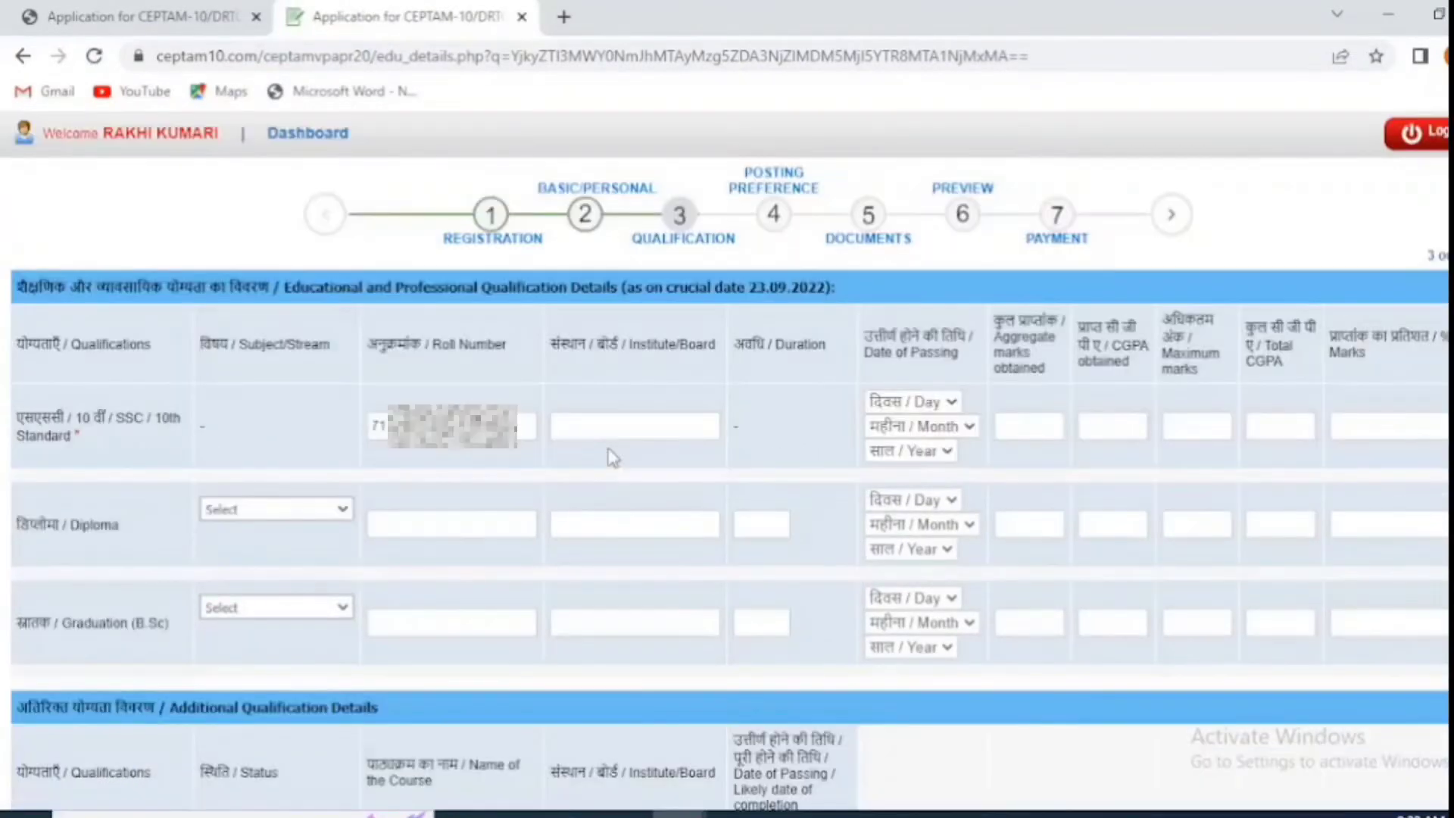
left_click(620, 436)
type("CBSE")
left_click(913, 402)
left_click(901, 433)
left_click(920, 427)
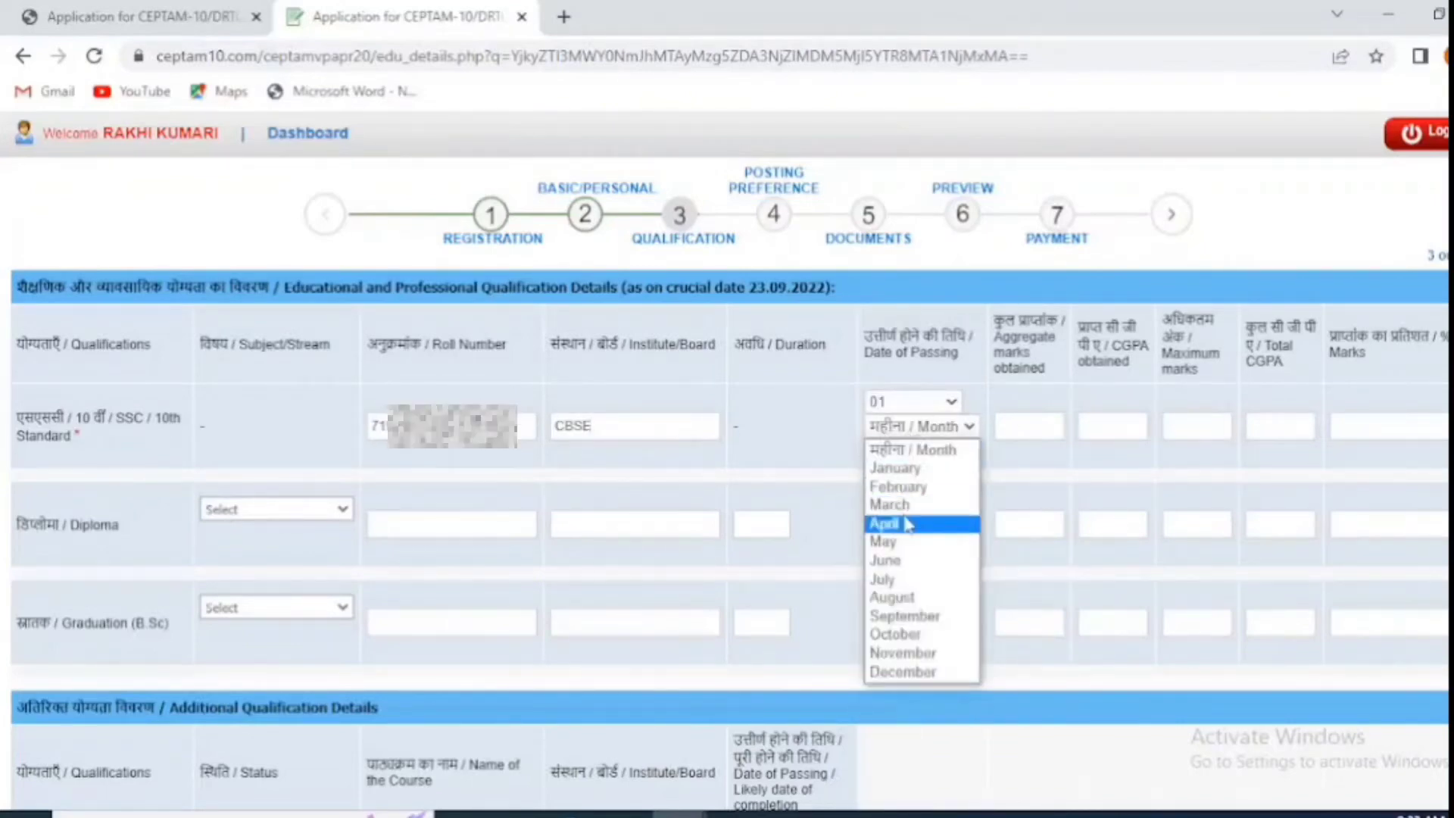
left_click(902, 528)
left_click(914, 452)
left_click(909, 551)
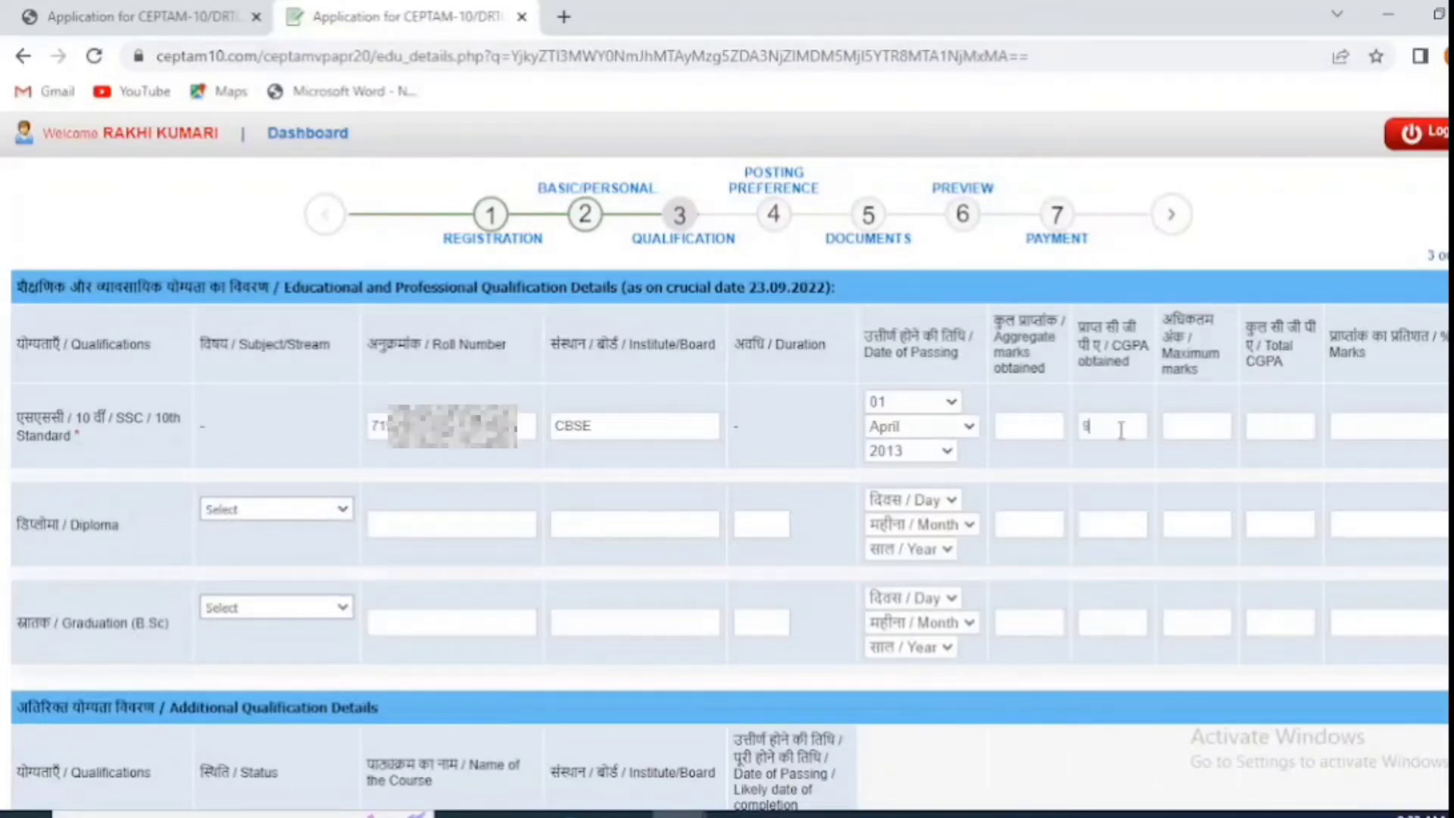
left_click(1278, 428)
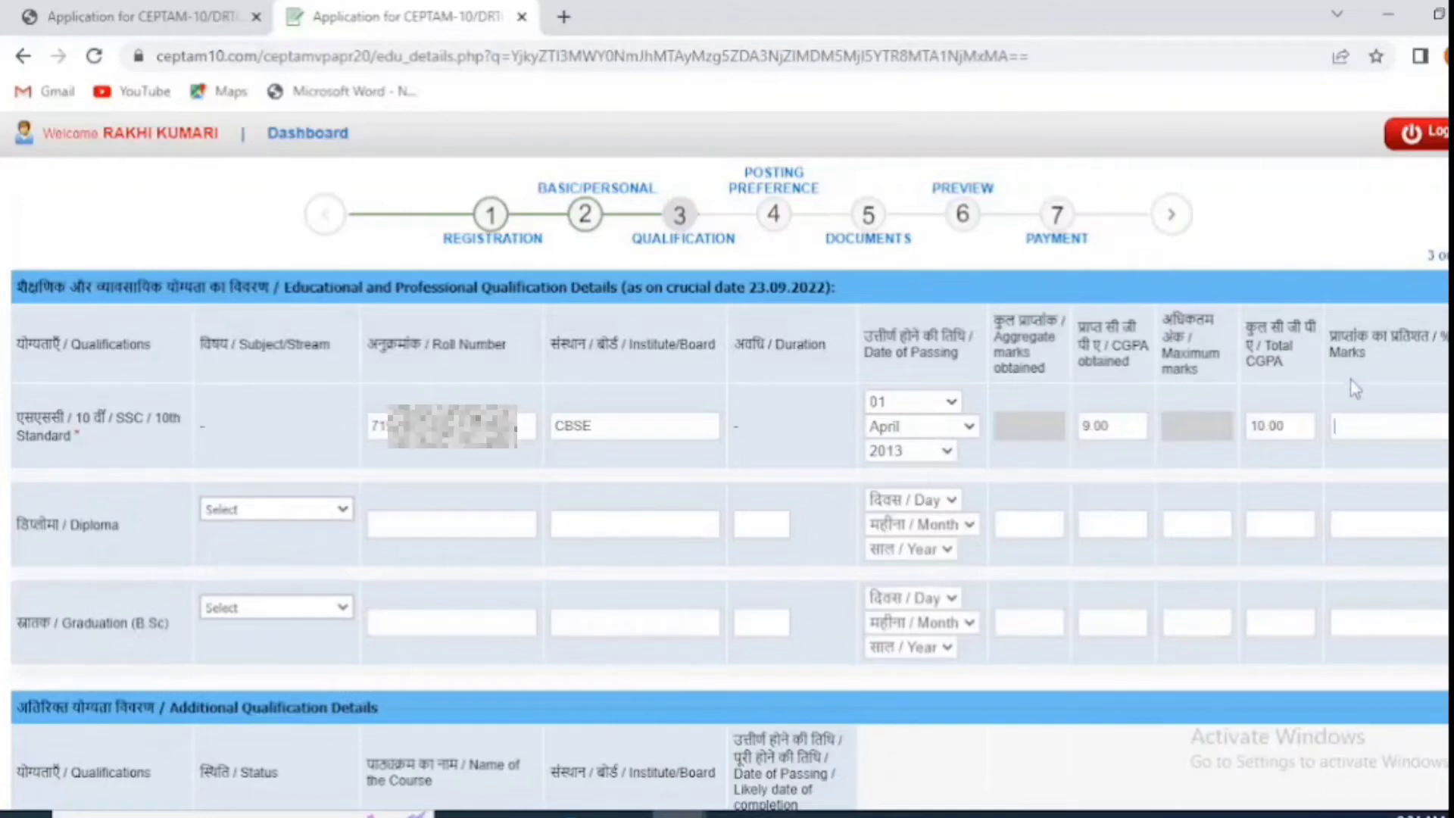
type("90")
Step: Start the diploma row with subject Computer Science, its roll number, board SBTE and duration 3
left_click(290, 512)
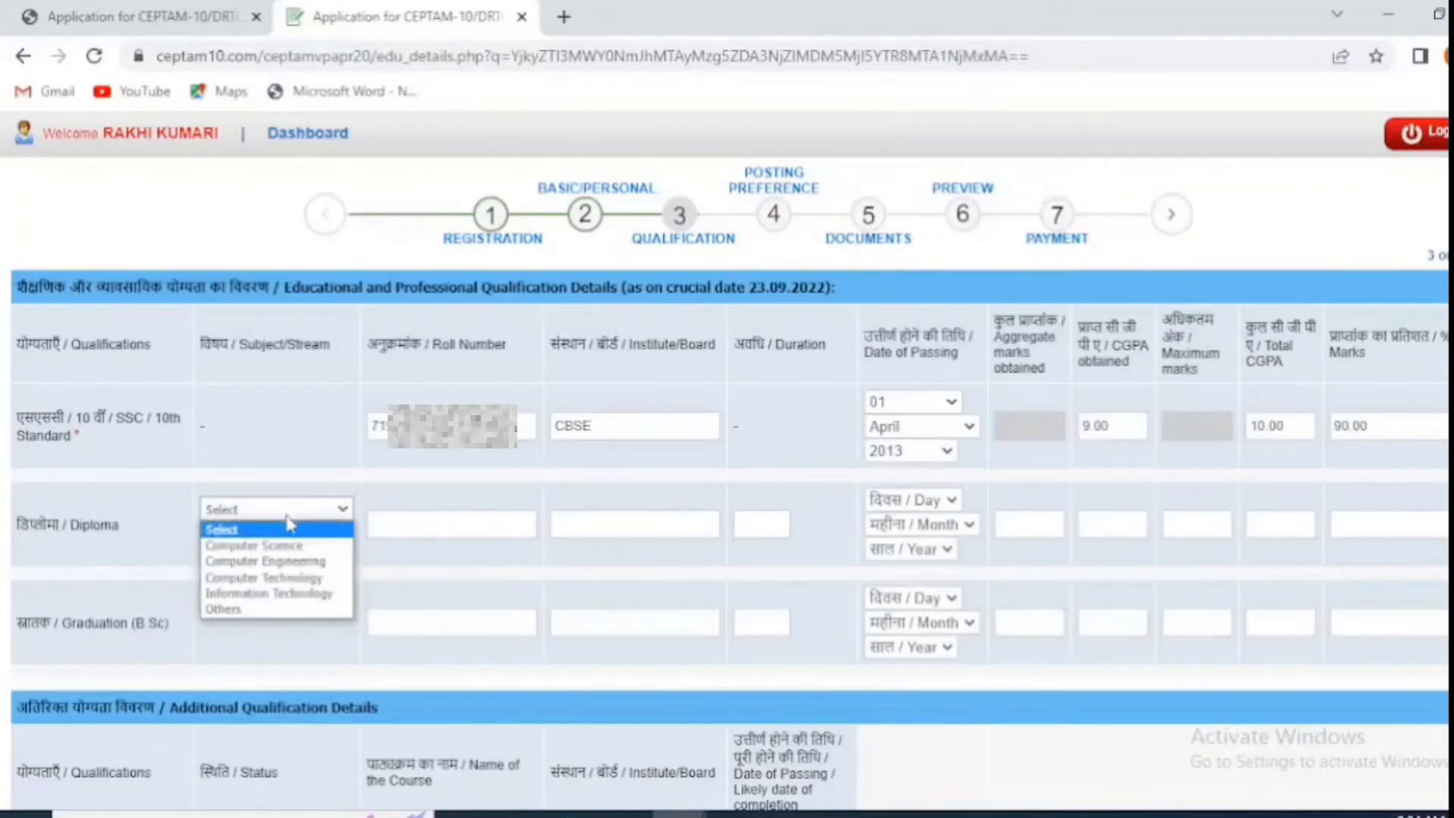
left_click(258, 546)
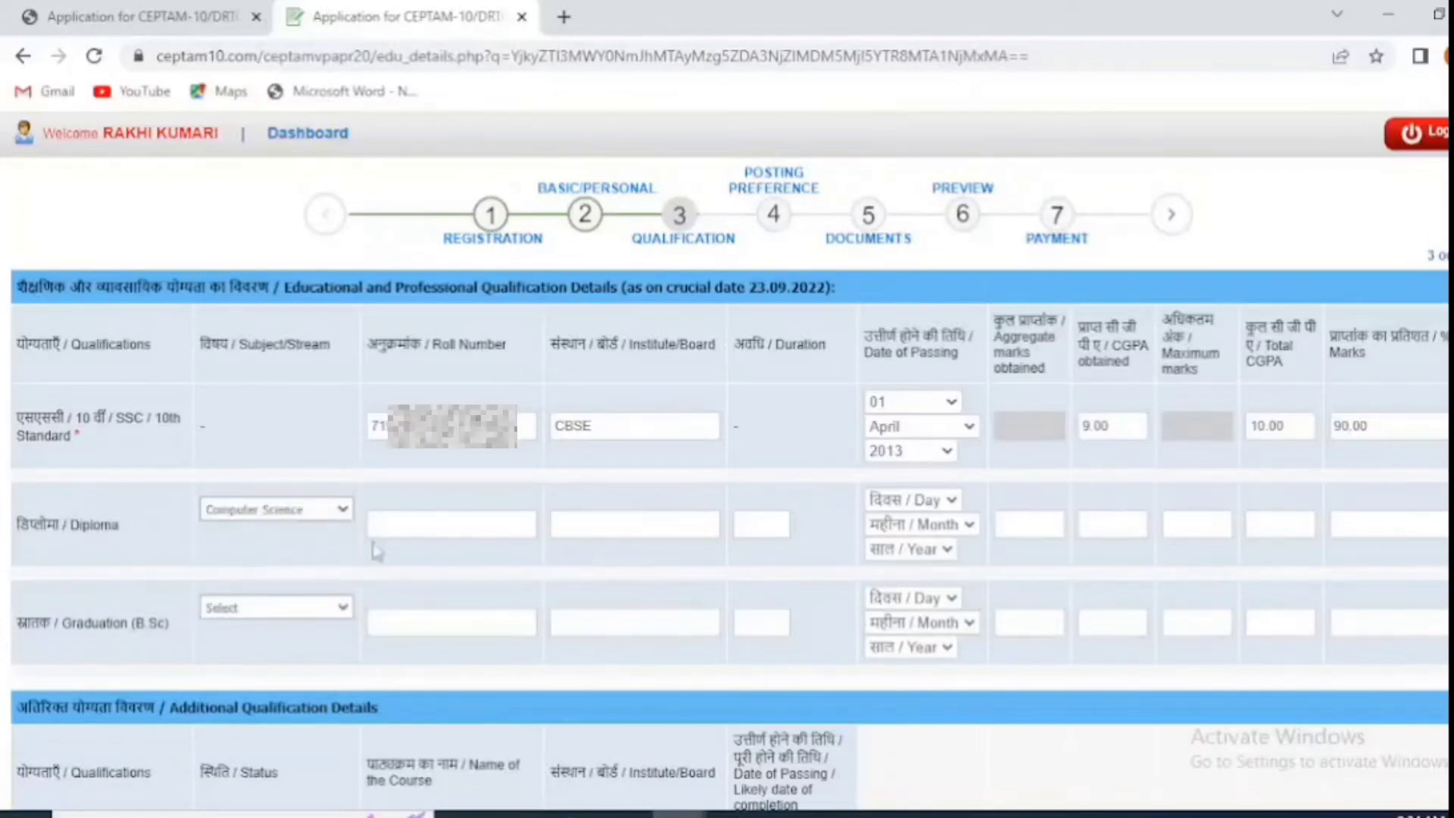
left_click(452, 524)
type("1318")
left_click(612, 521)
type("SBTE")
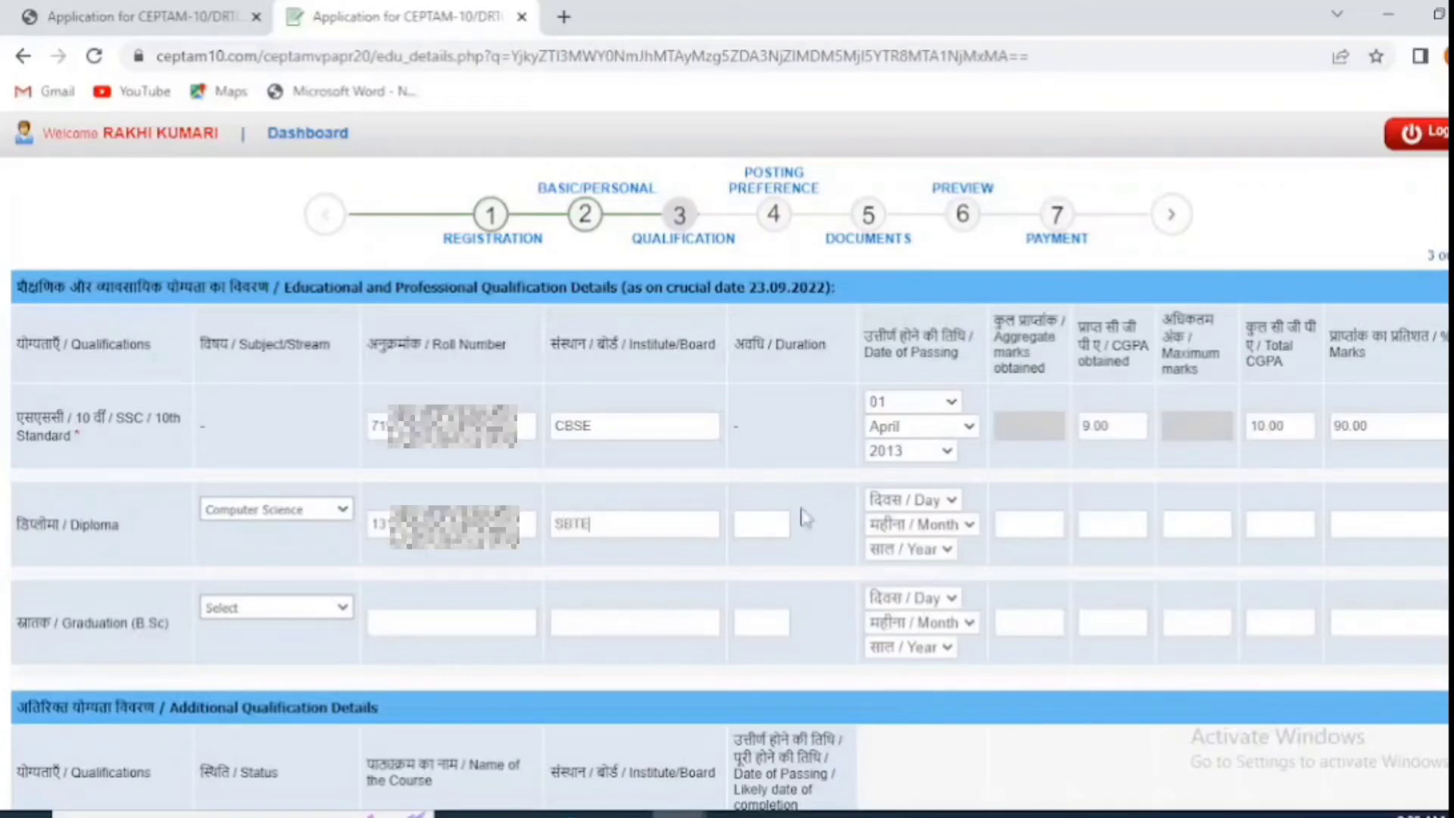
left_click(750, 519)
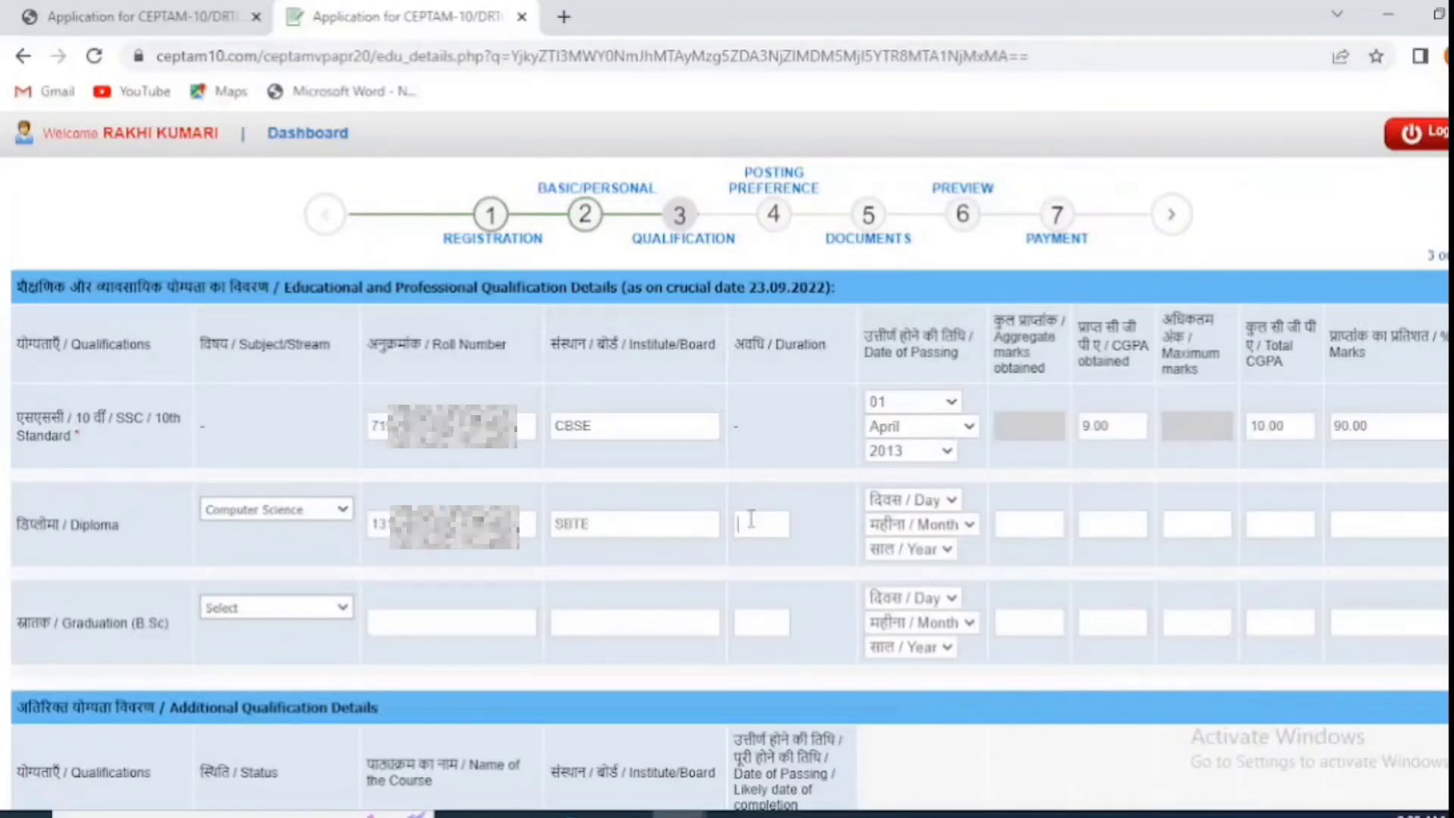
type("3")
Step: Set the diploma passing date to 29 August 2016 and marks to 1247 out of 1550
left_click(917, 499)
scroll(901, 319, "down", 4)
left_click(879, 416)
left_click(888, 525)
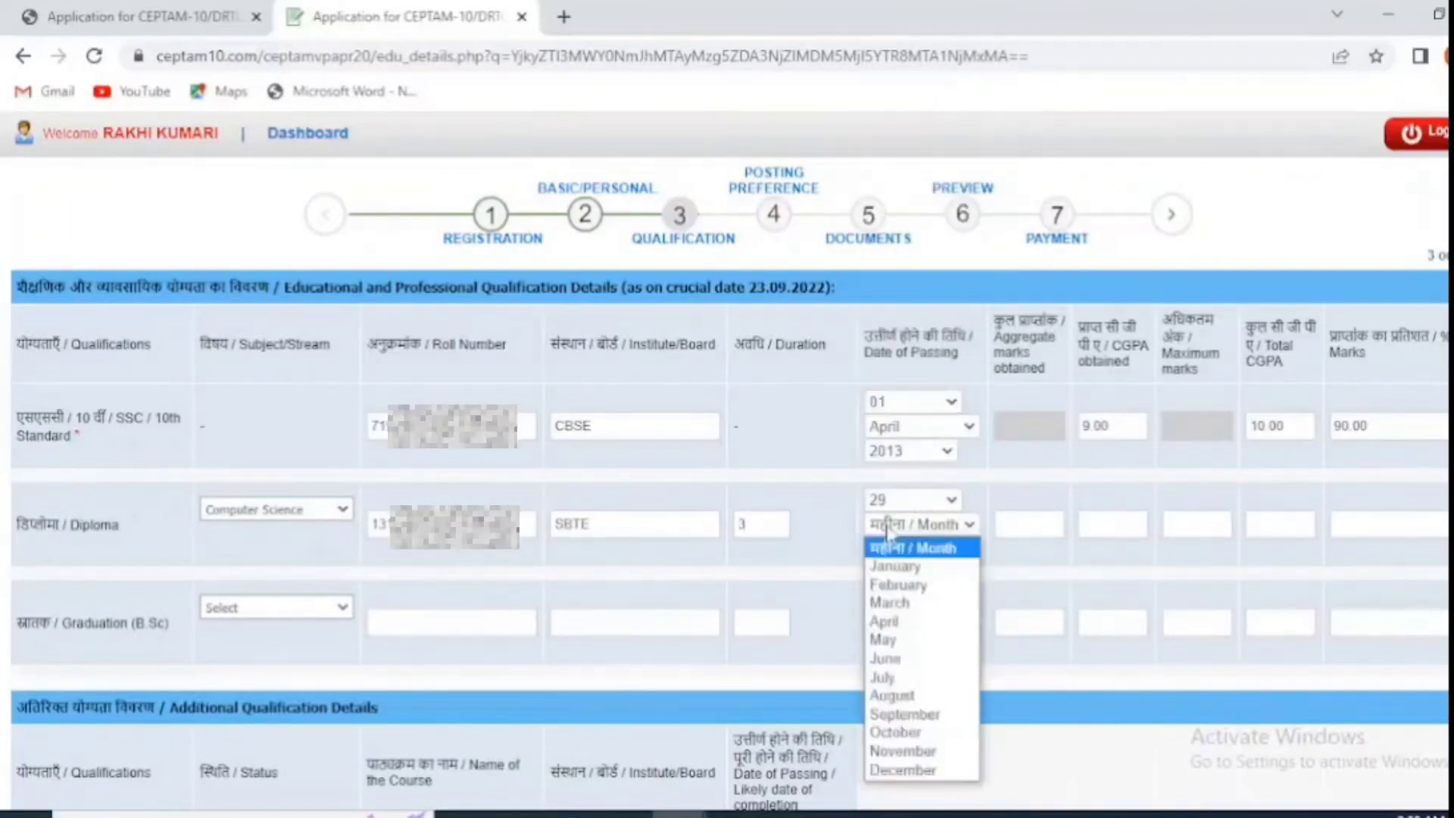
left_click(892, 696)
left_click(909, 548)
left_click(890, 431)
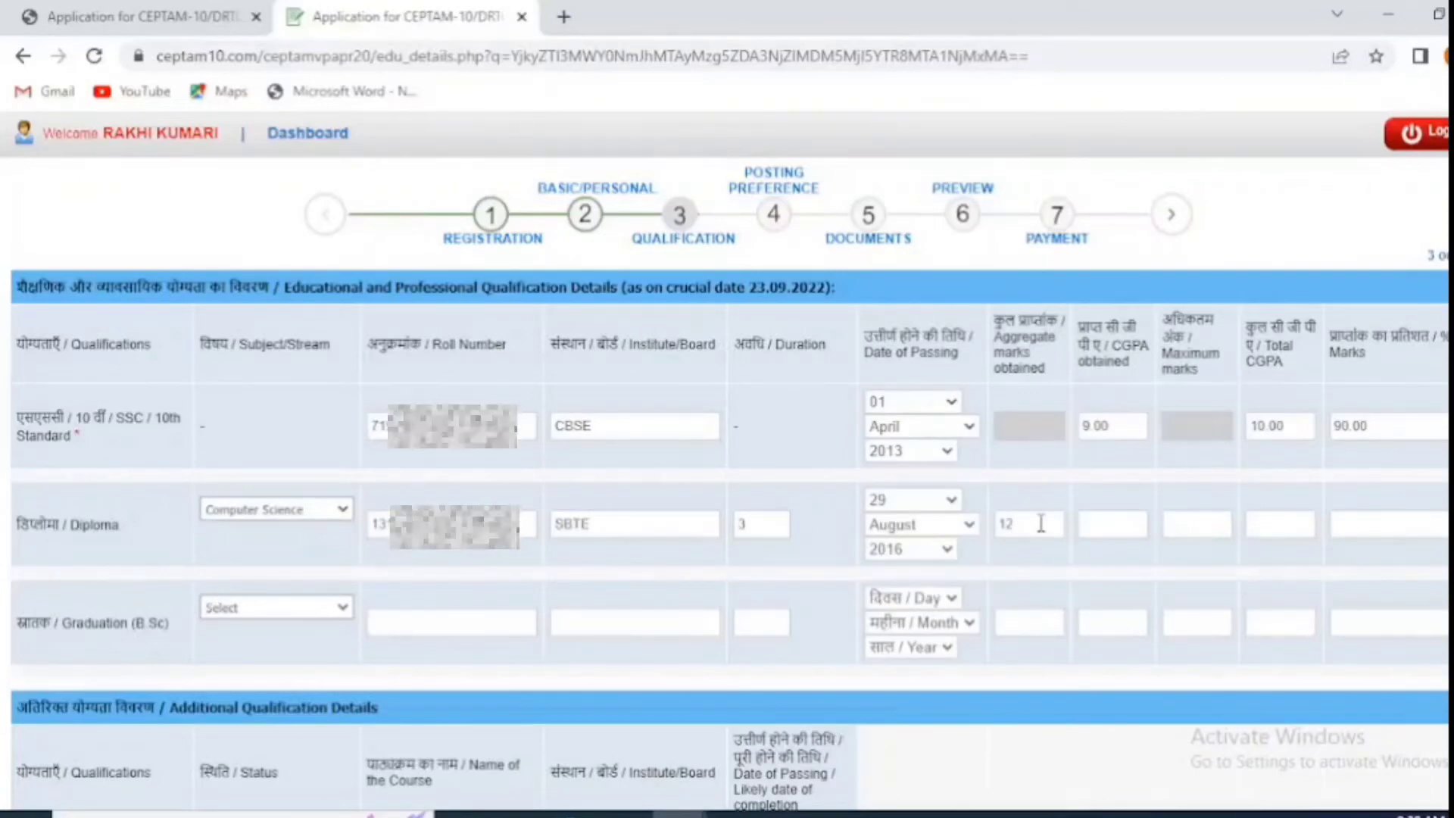
left_click(1041, 524)
type("1247")
left_click(1214, 521)
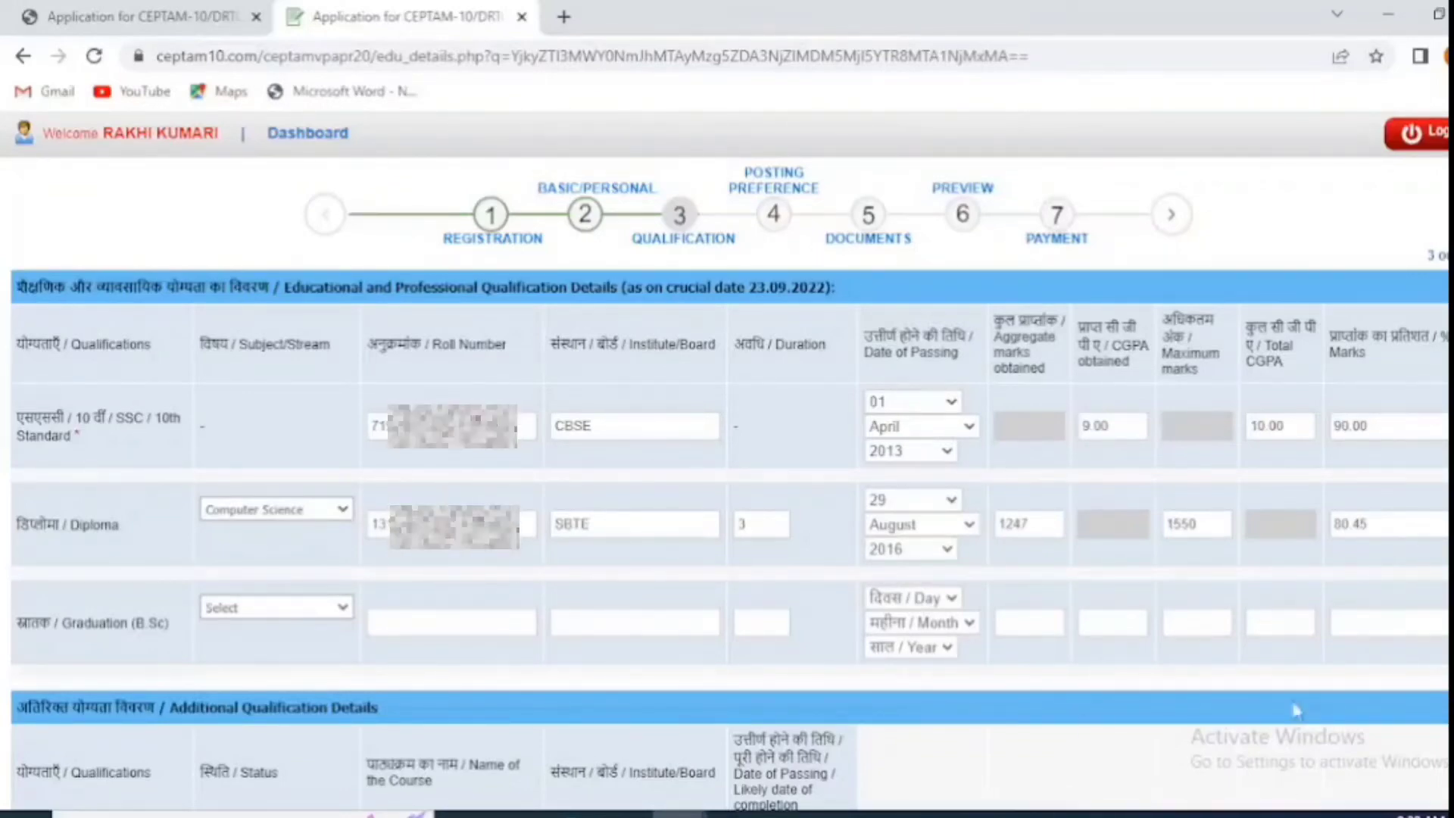
Step: Validate the qualification details and dismiss the success message
scroll(1100, 666, "down", 4)
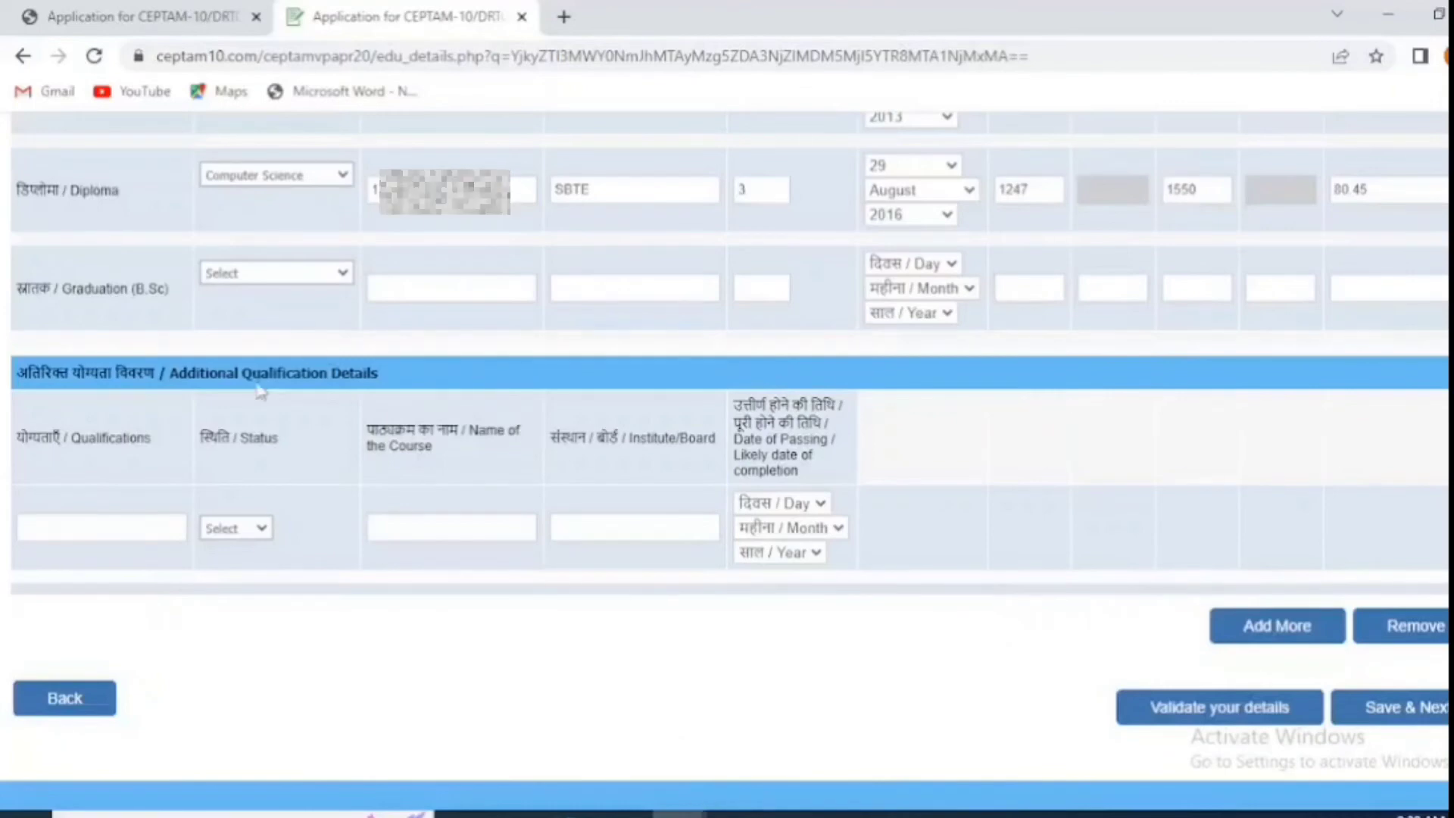
left_click(169, 528)
left_click(1246, 711)
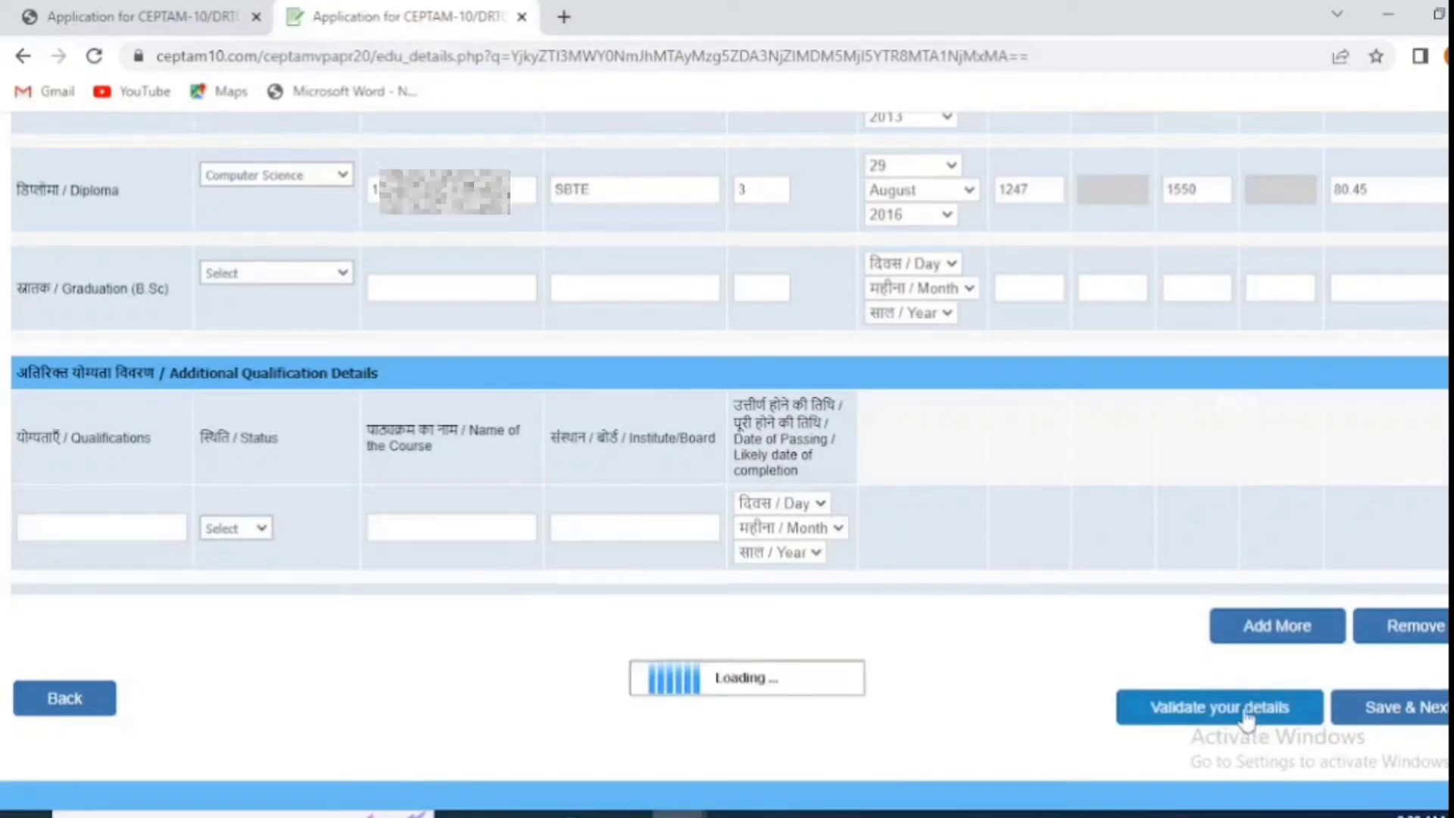
left_click(952, 177)
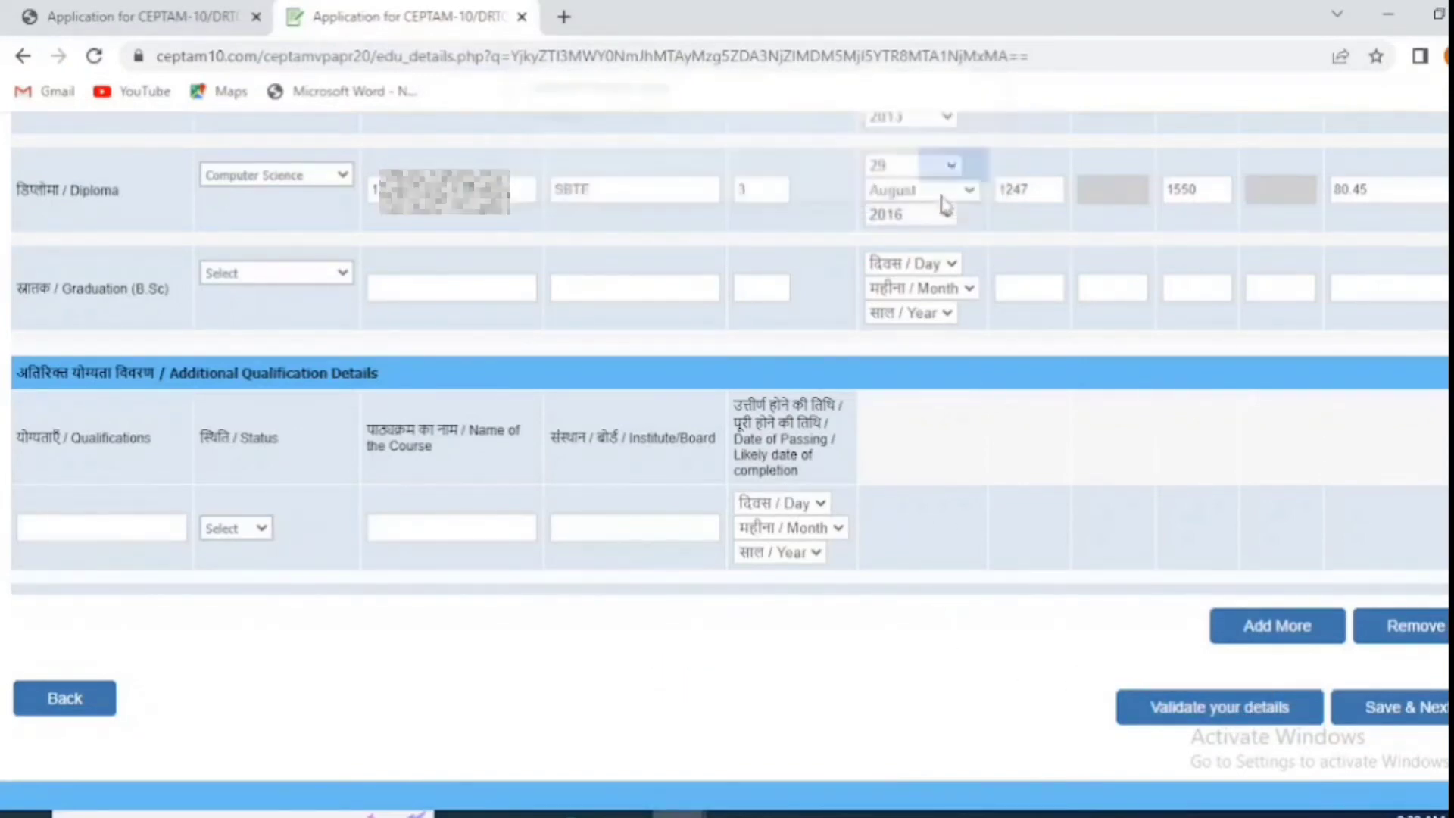
Step: Save qualifications, then rank Delhi, Pune, Bengaluru, Dehradun, Chandigarh, Kanpur, Jodhpur, Jagdalpur, Hyderabad, Haldwani as postings
left_click(1405, 709)
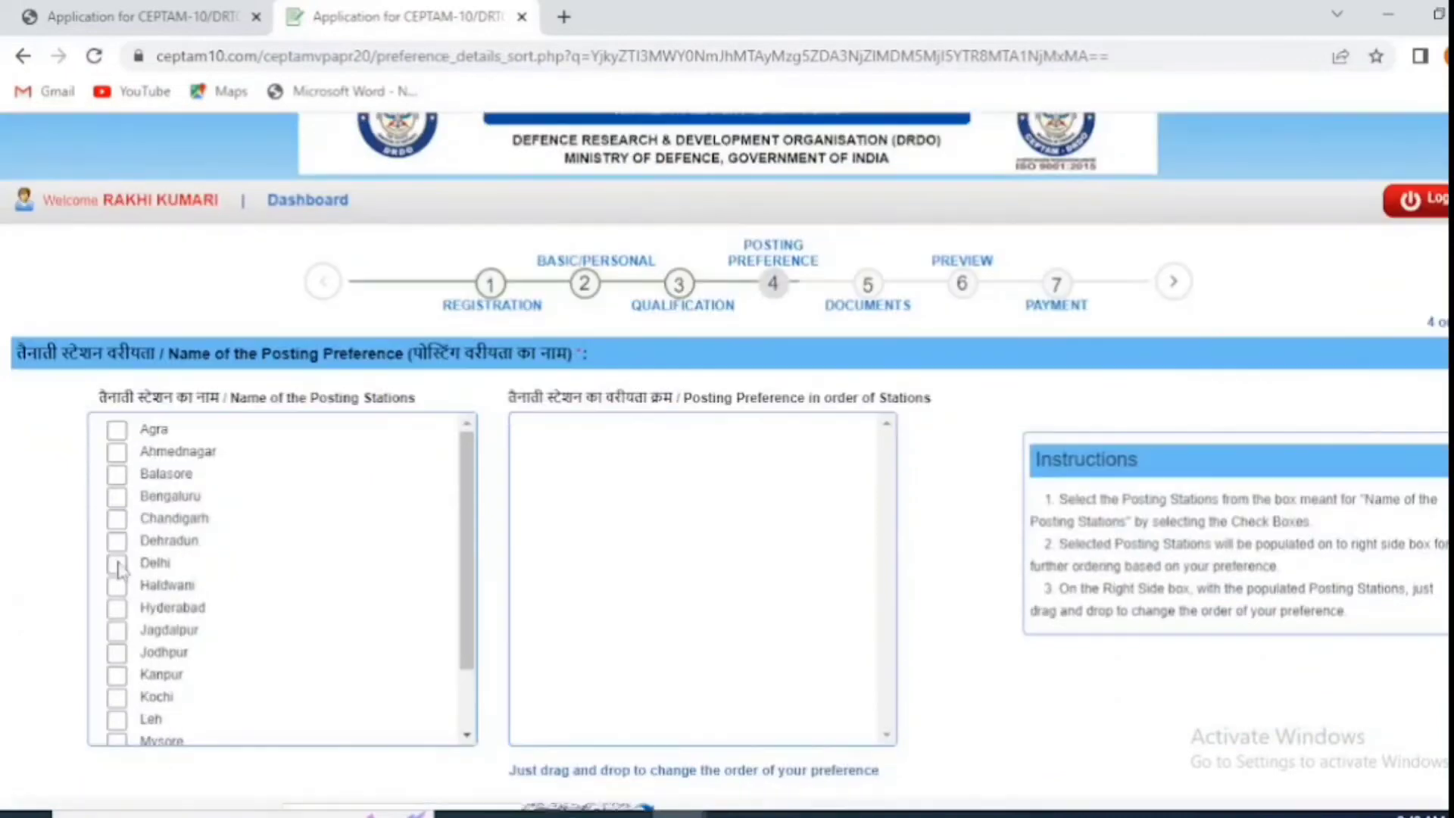
left_click(117, 564)
scroll(117, 568, "down", 1)
scroll(118, 568, "up", 1)
scroll(117, 568, "down", 1)
left_click(117, 680)
scroll(117, 606, "up", 1)
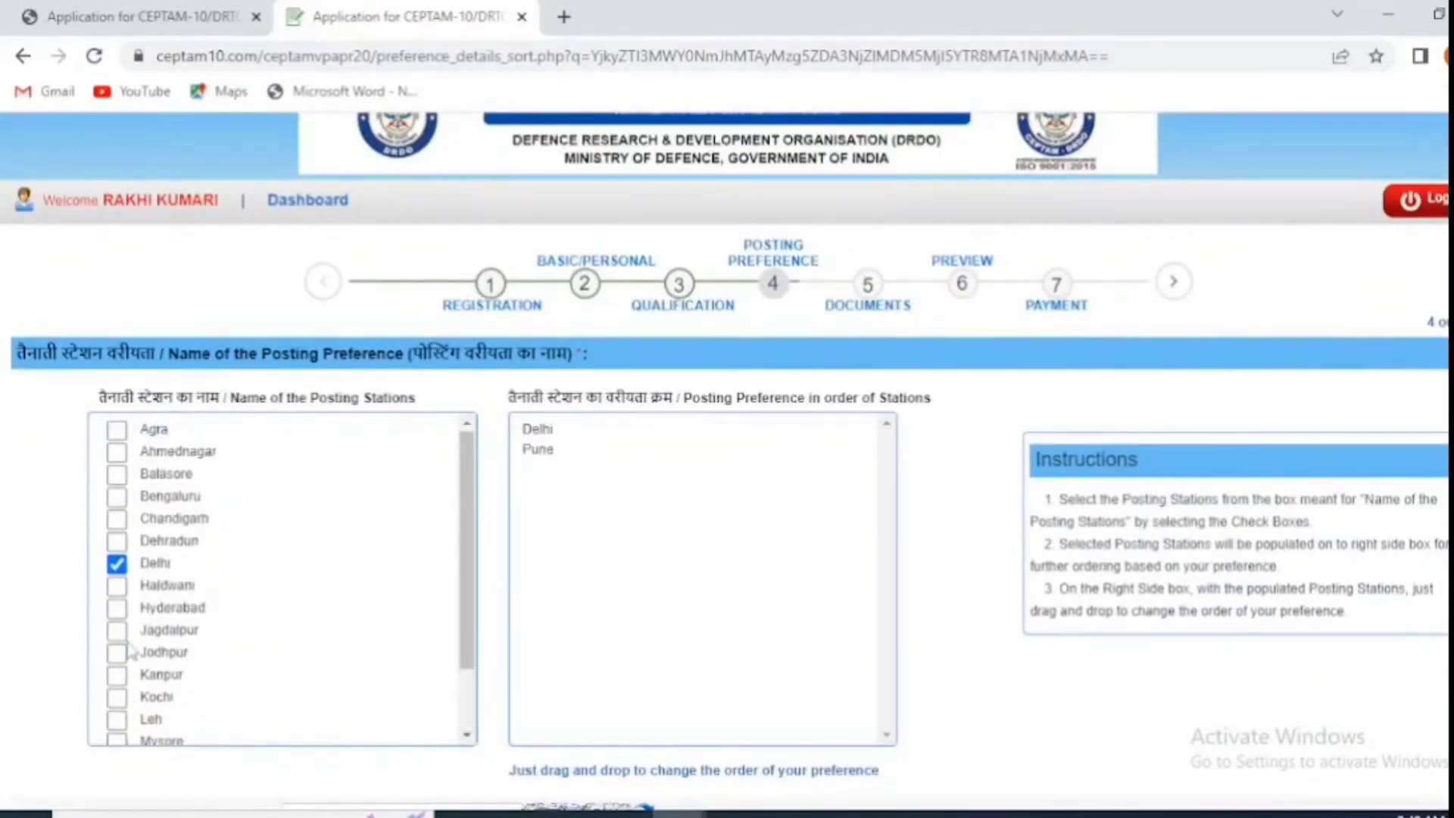
left_click(117, 497)
left_click(117, 541)
left_click(116, 518)
scroll(117, 530, "down", 1)
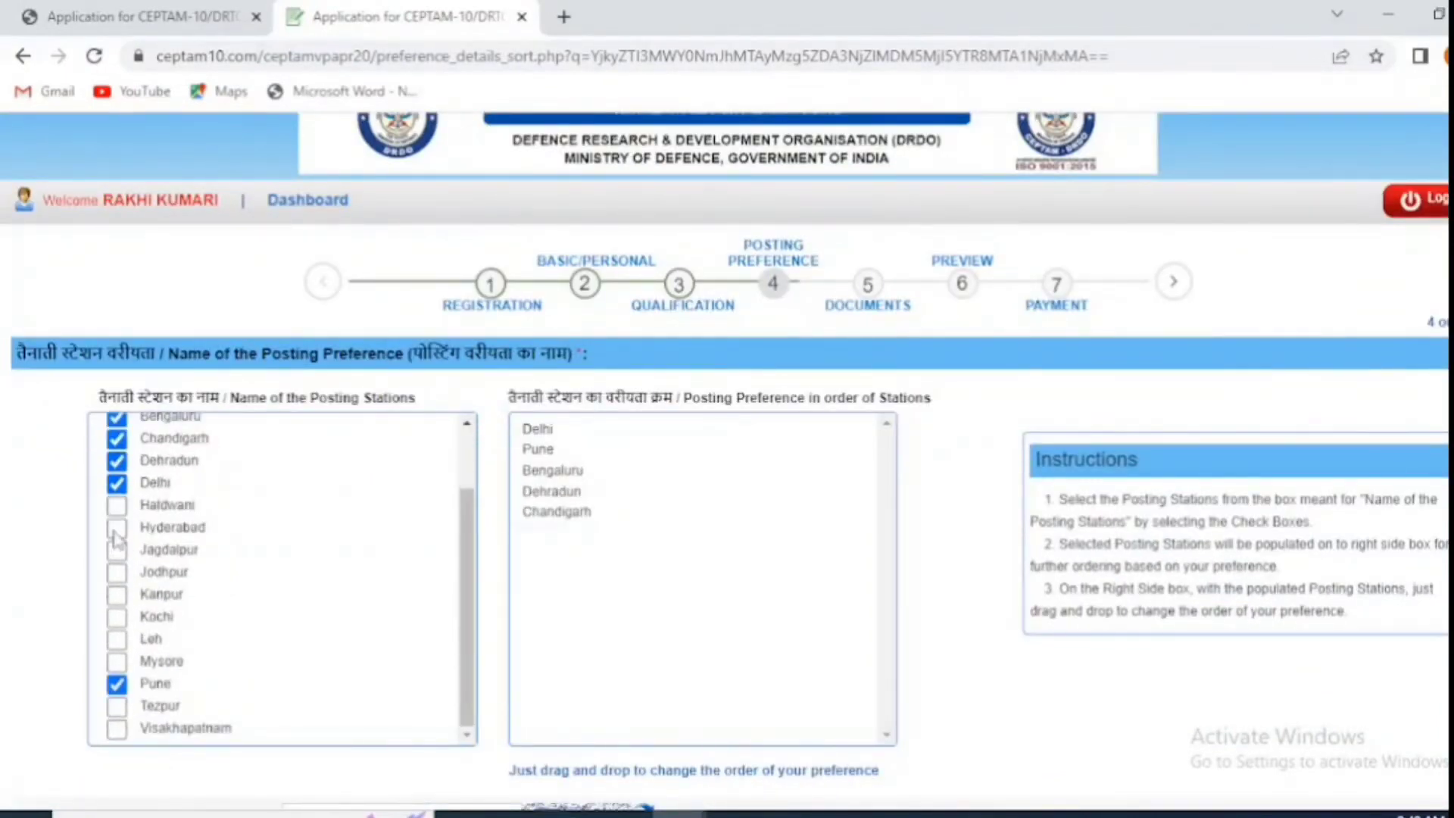
left_click(117, 594)
left_click(116, 572)
left_click(116, 550)
left_click(116, 528)
left_click(117, 504)
Step: Tick all the remaining posting stations to complete the preference order
left_click(117, 661)
left_click(116, 728)
scroll(117, 682, "up", 2)
left_click(117, 428)
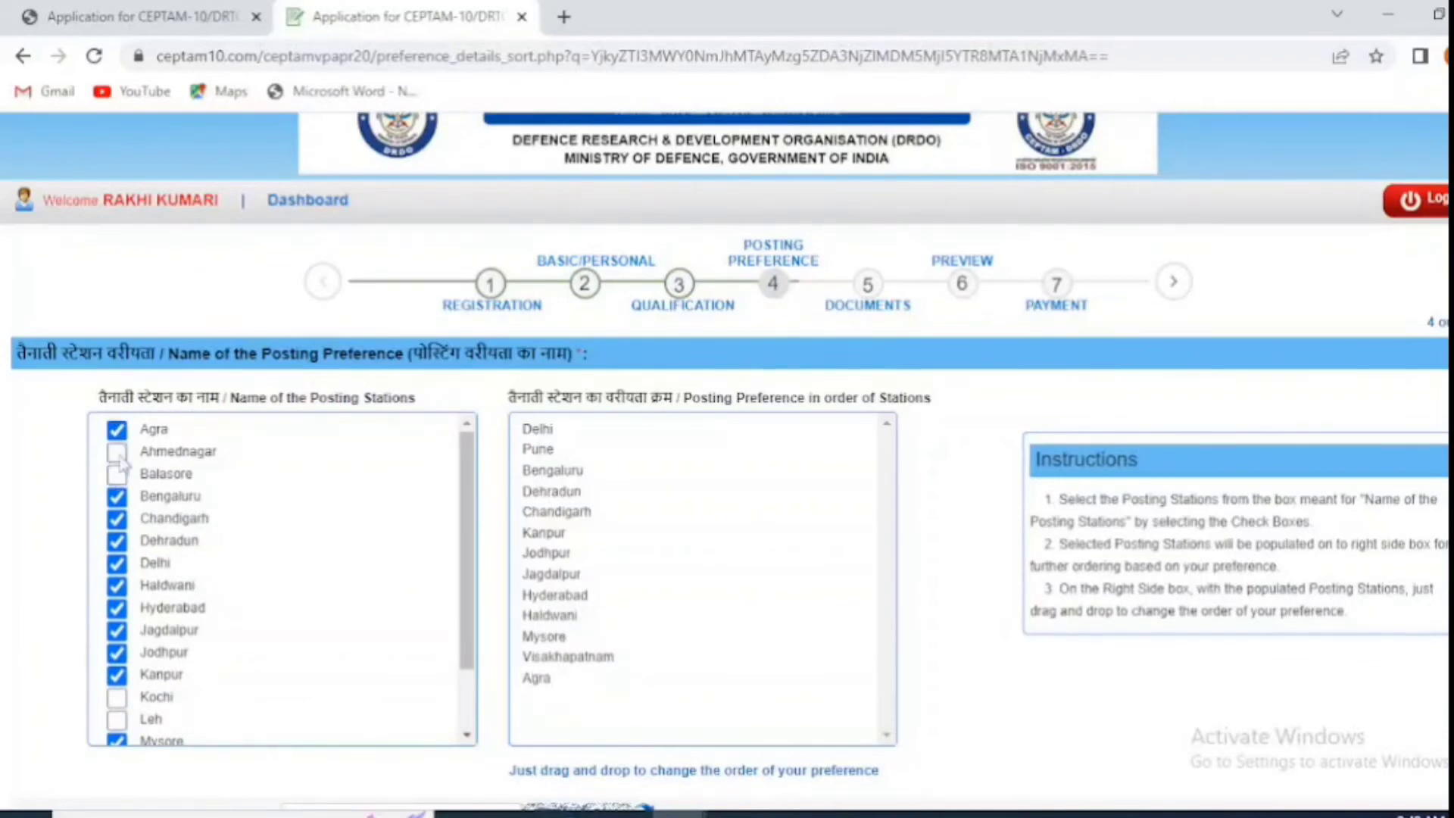
left_click(116, 452)
scroll(117, 455, "down", 2)
left_click(116, 707)
scroll(117, 606, "up", 2)
left_click(117, 475)
scroll(118, 606, "down", 2)
left_click(116, 617)
left_click(117, 639)
scroll(123, 667, "down", 2)
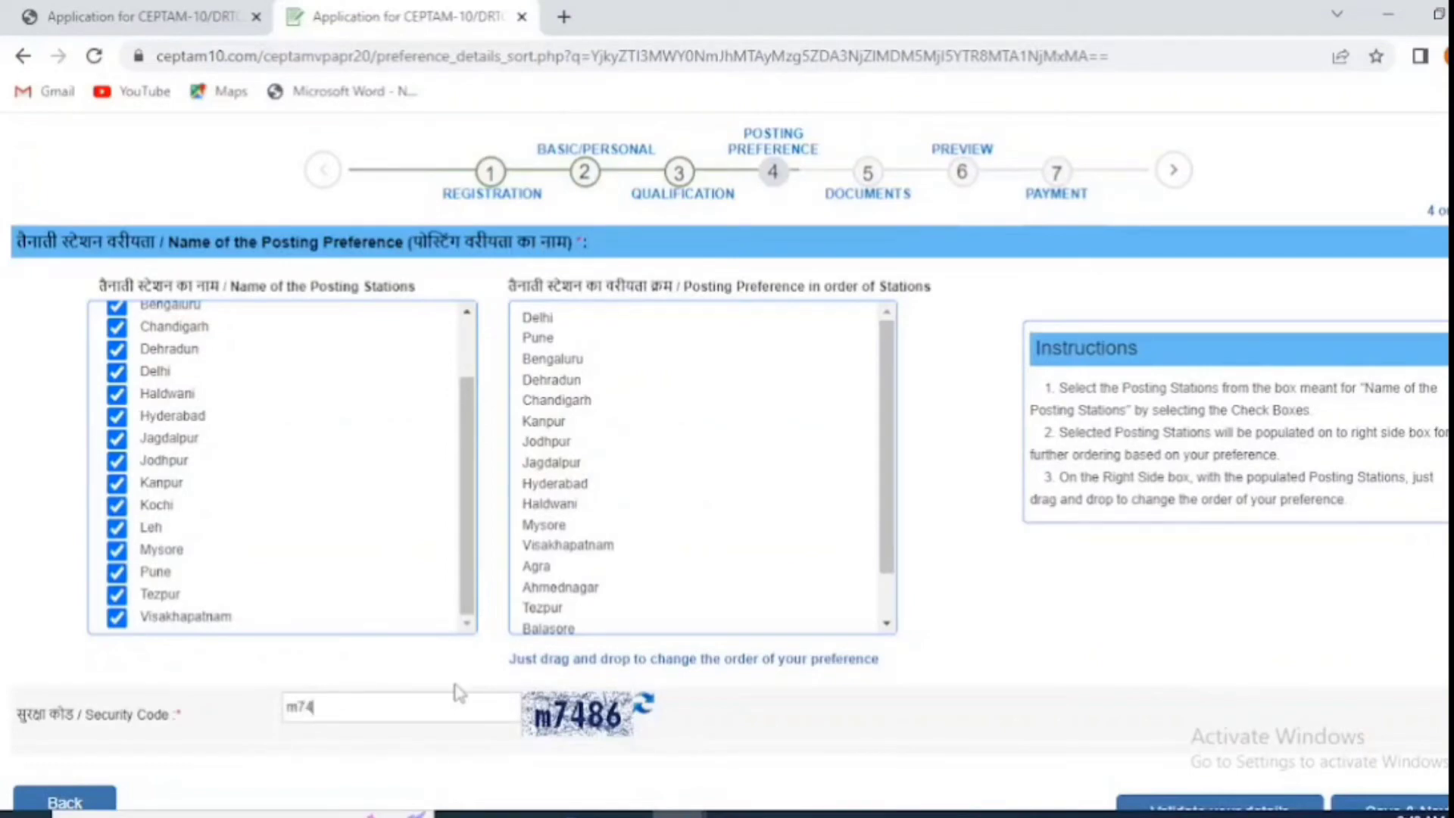
Step: Validate the posting preferences, acknowledge success, and save to reach the Documents step
scroll(458, 693, "down", 2)
left_click(1233, 700)
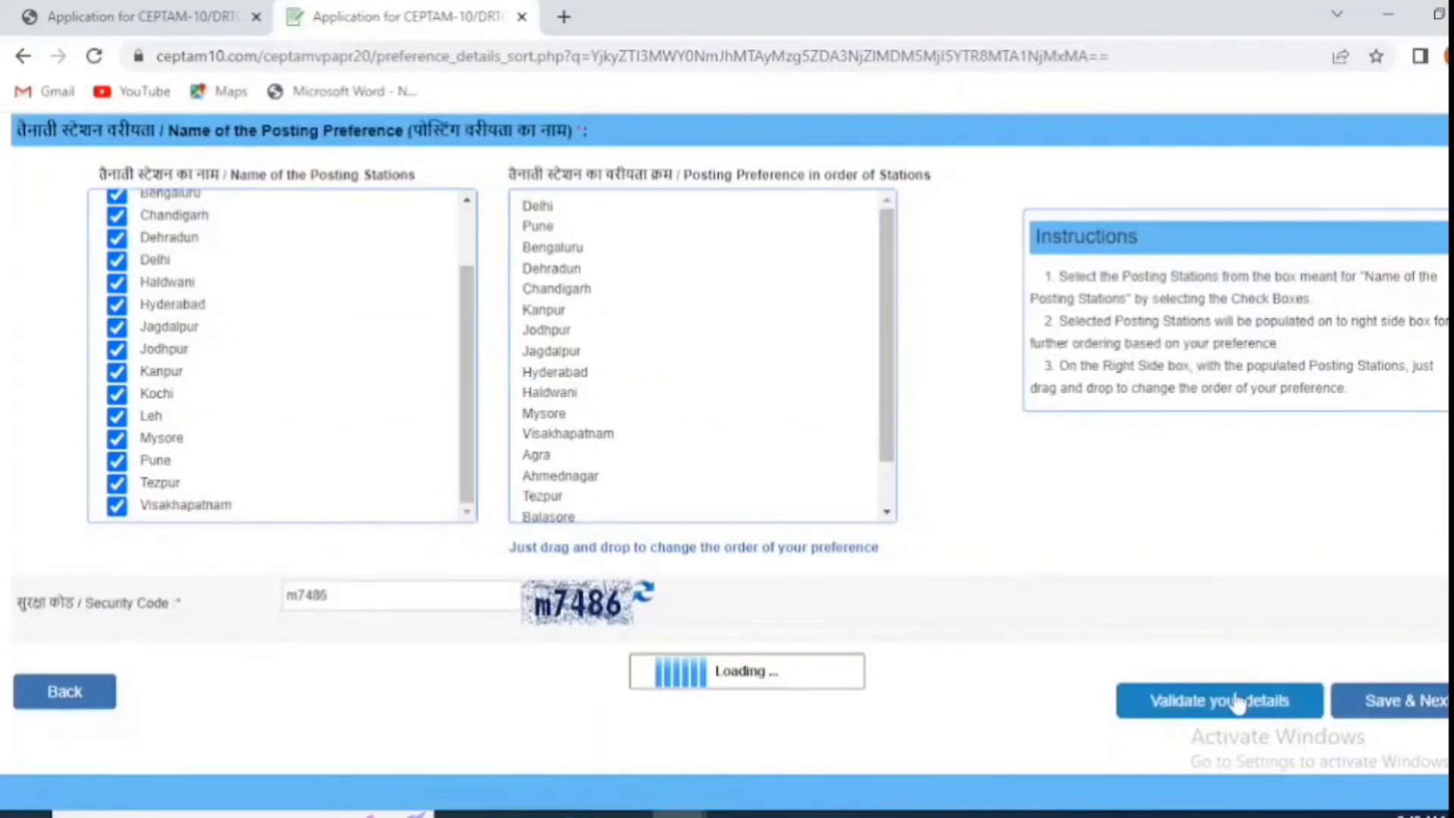
left_click(956, 185)
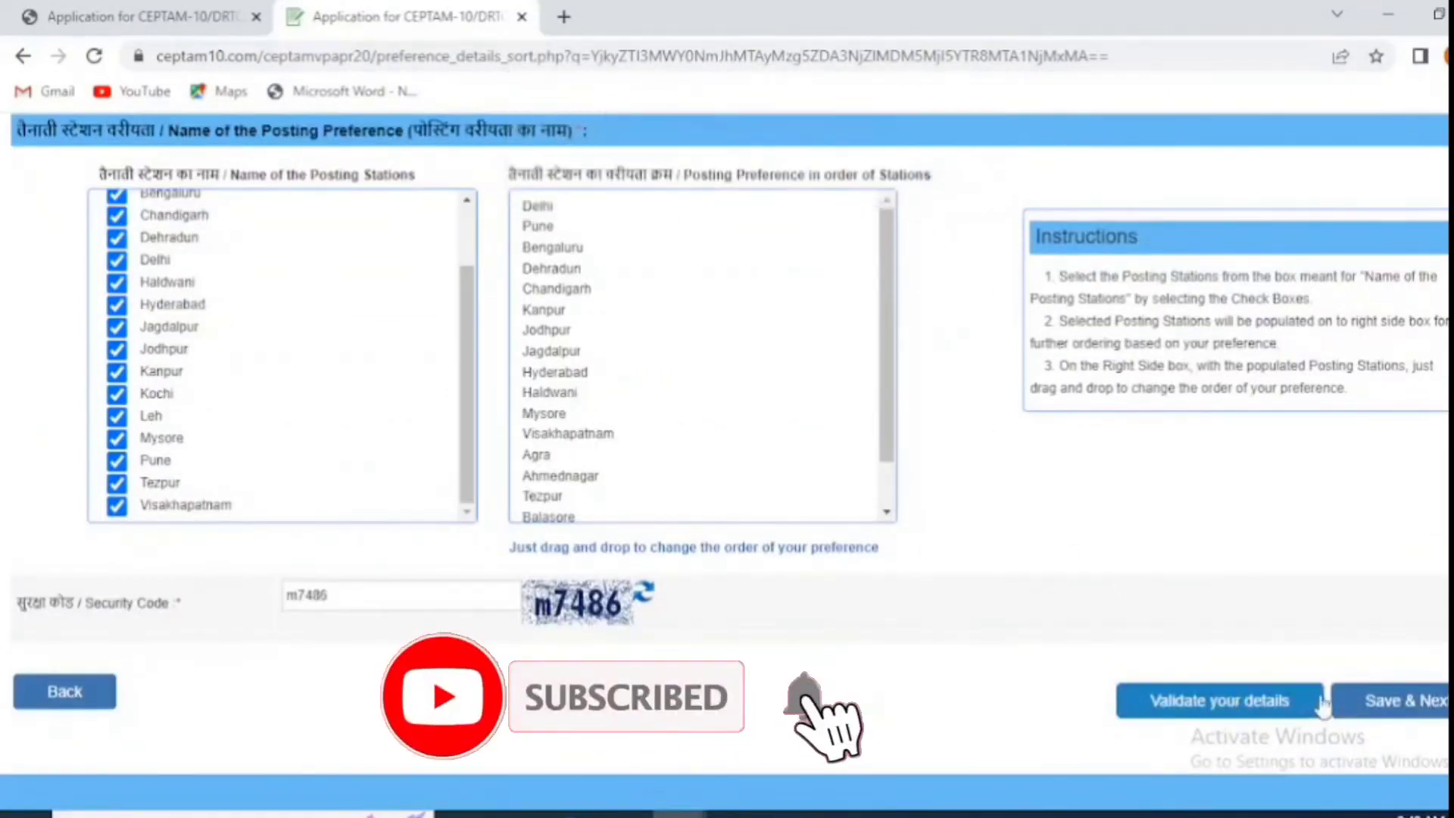
left_click(1402, 715)
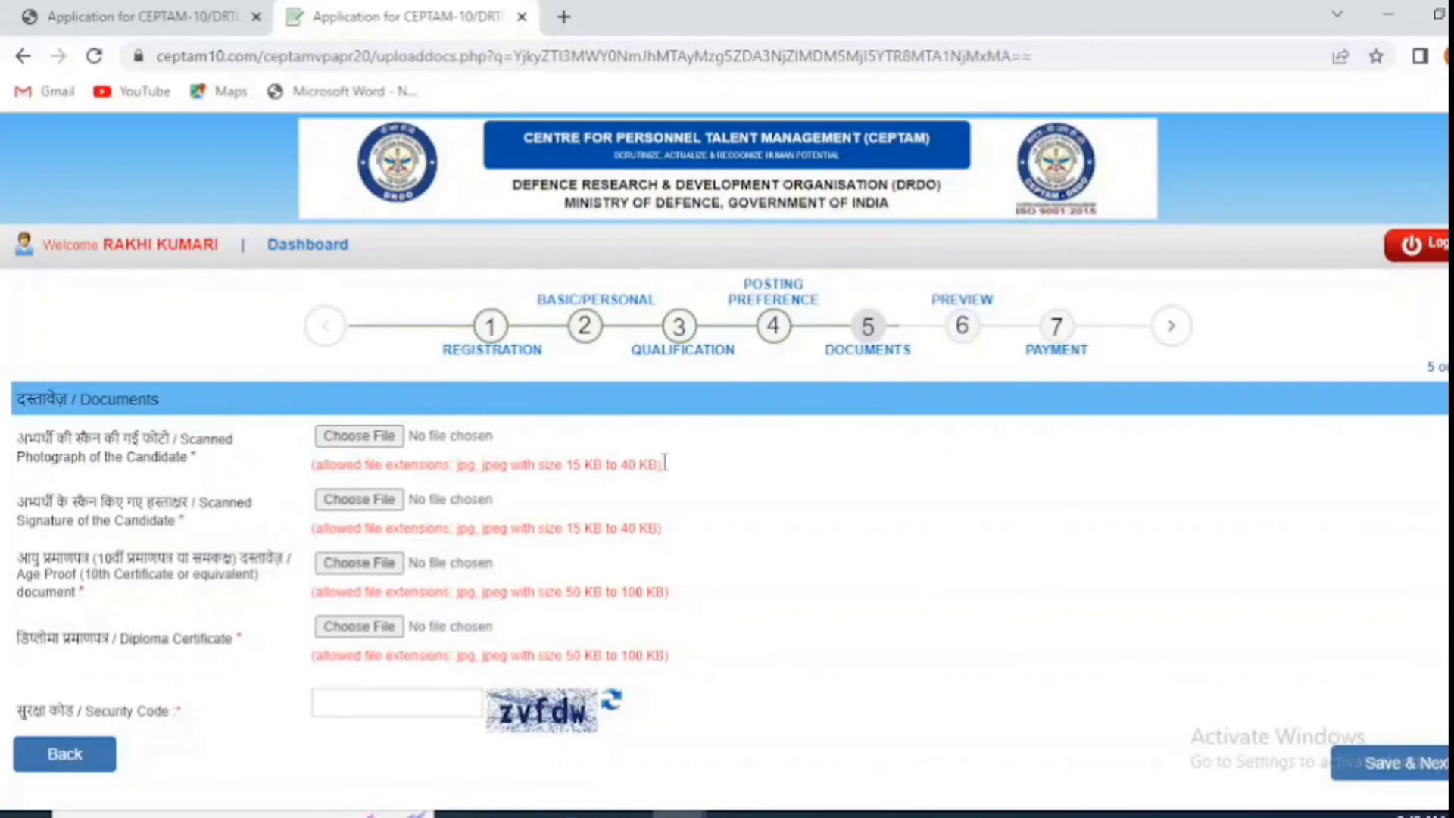
Step: Upload pic.jpeg as the photograph and sign1.jpeg as the signature
left_click(359, 436)
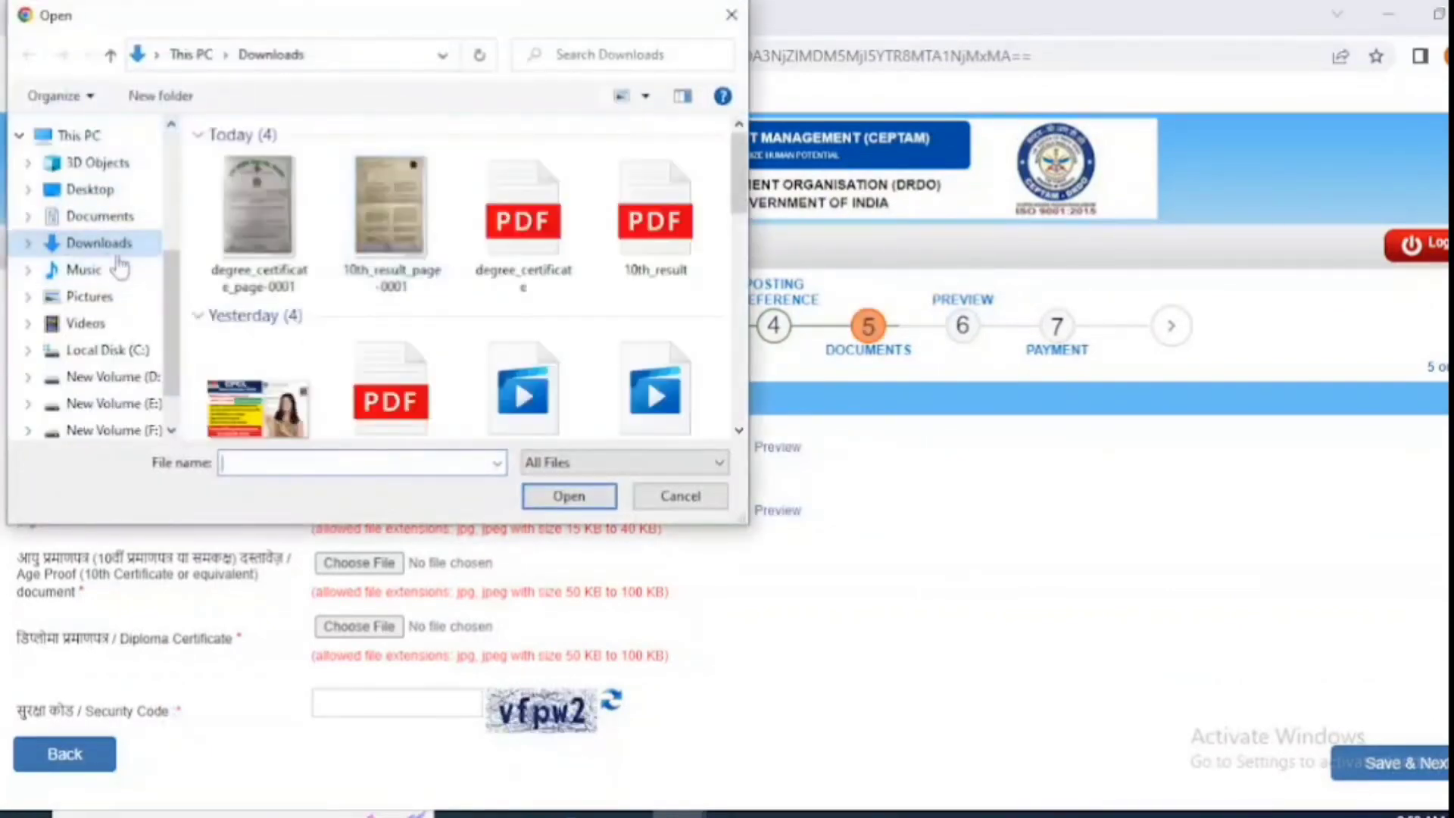
scroll(462, 303, "down", 3)
left_click(522, 201)
left_click(568, 497)
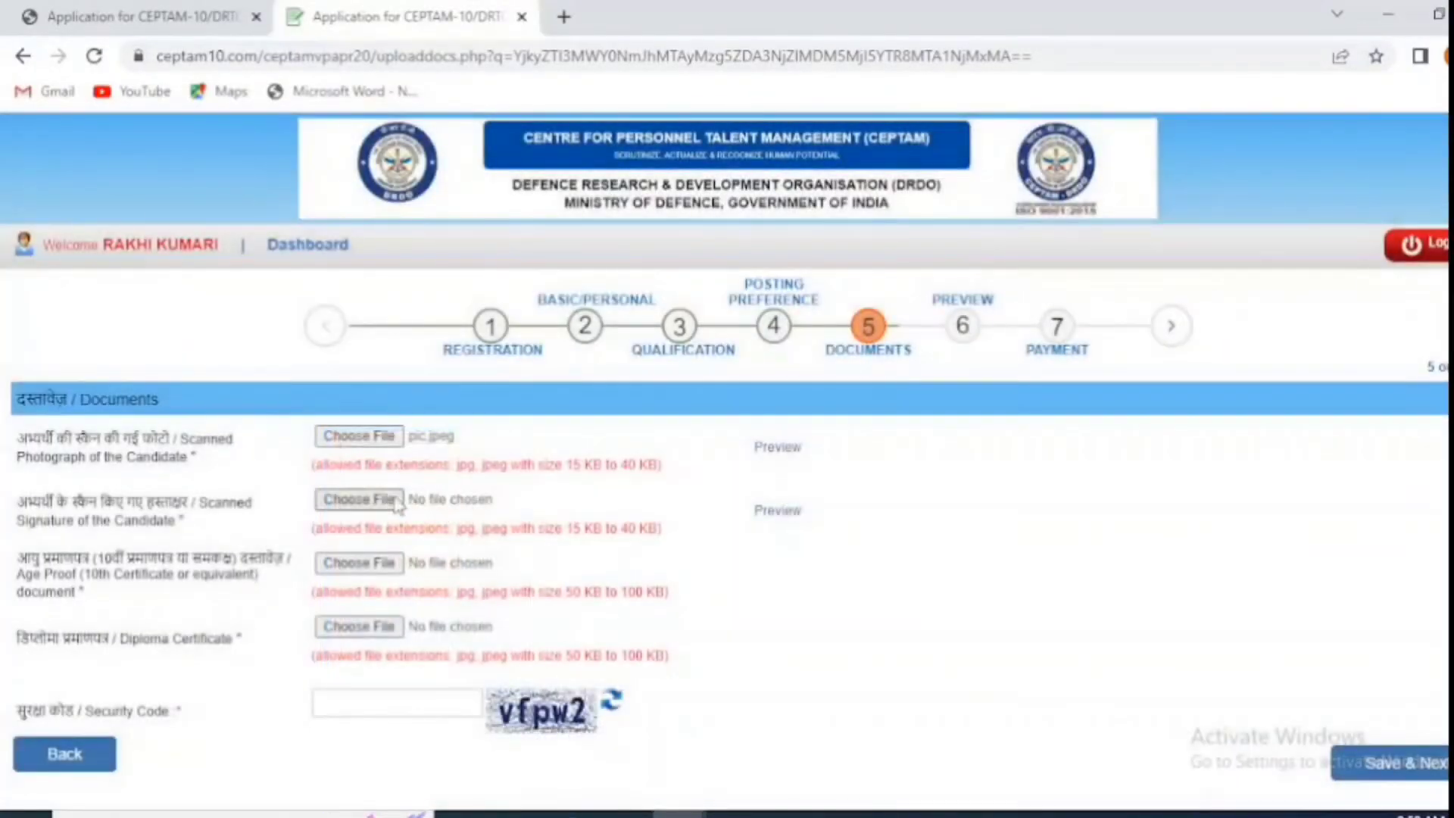
scroll(477, 351, "down", 3)
left_click(390, 409)
left_click(559, 493)
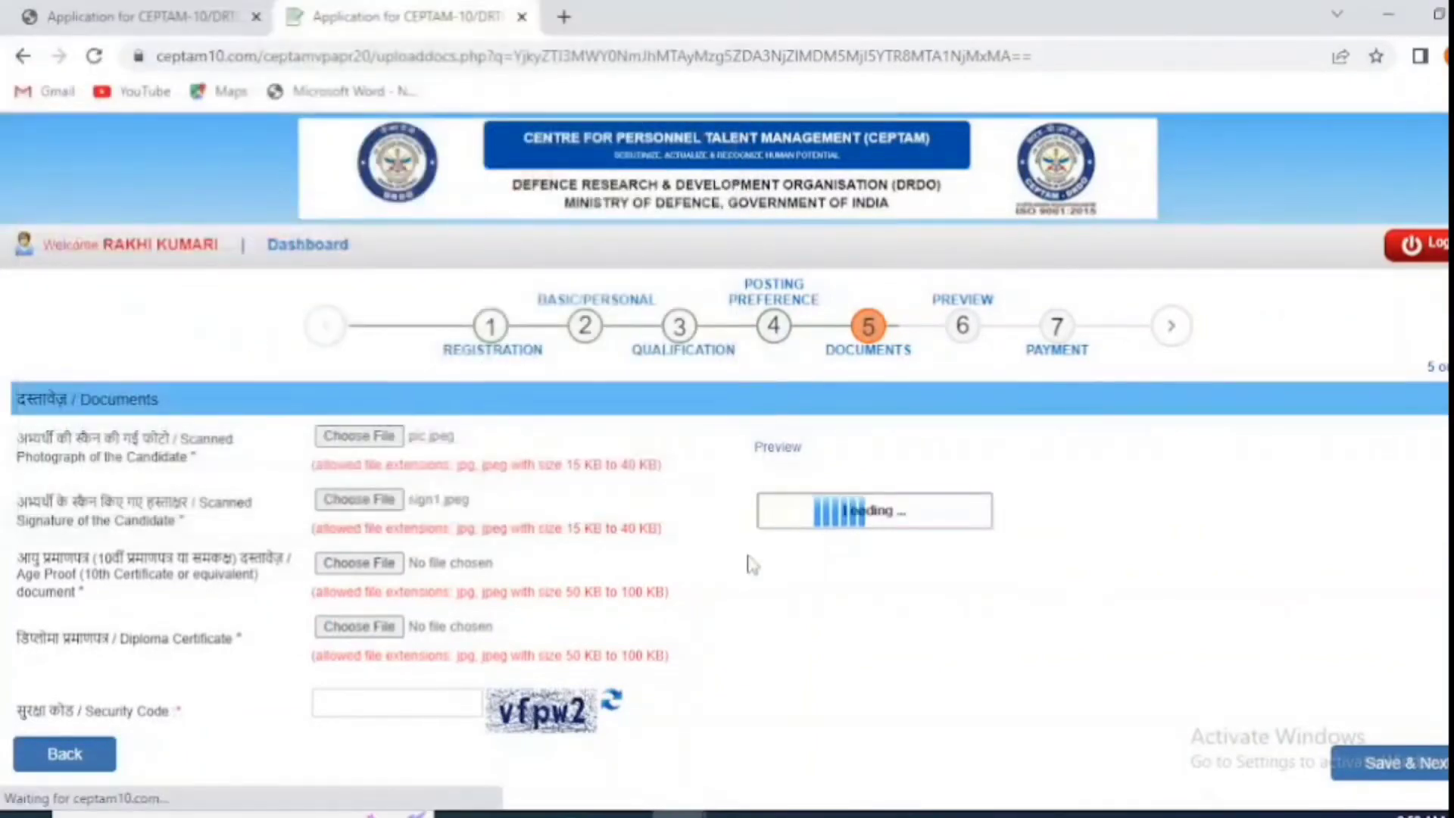
left_click(711, 787)
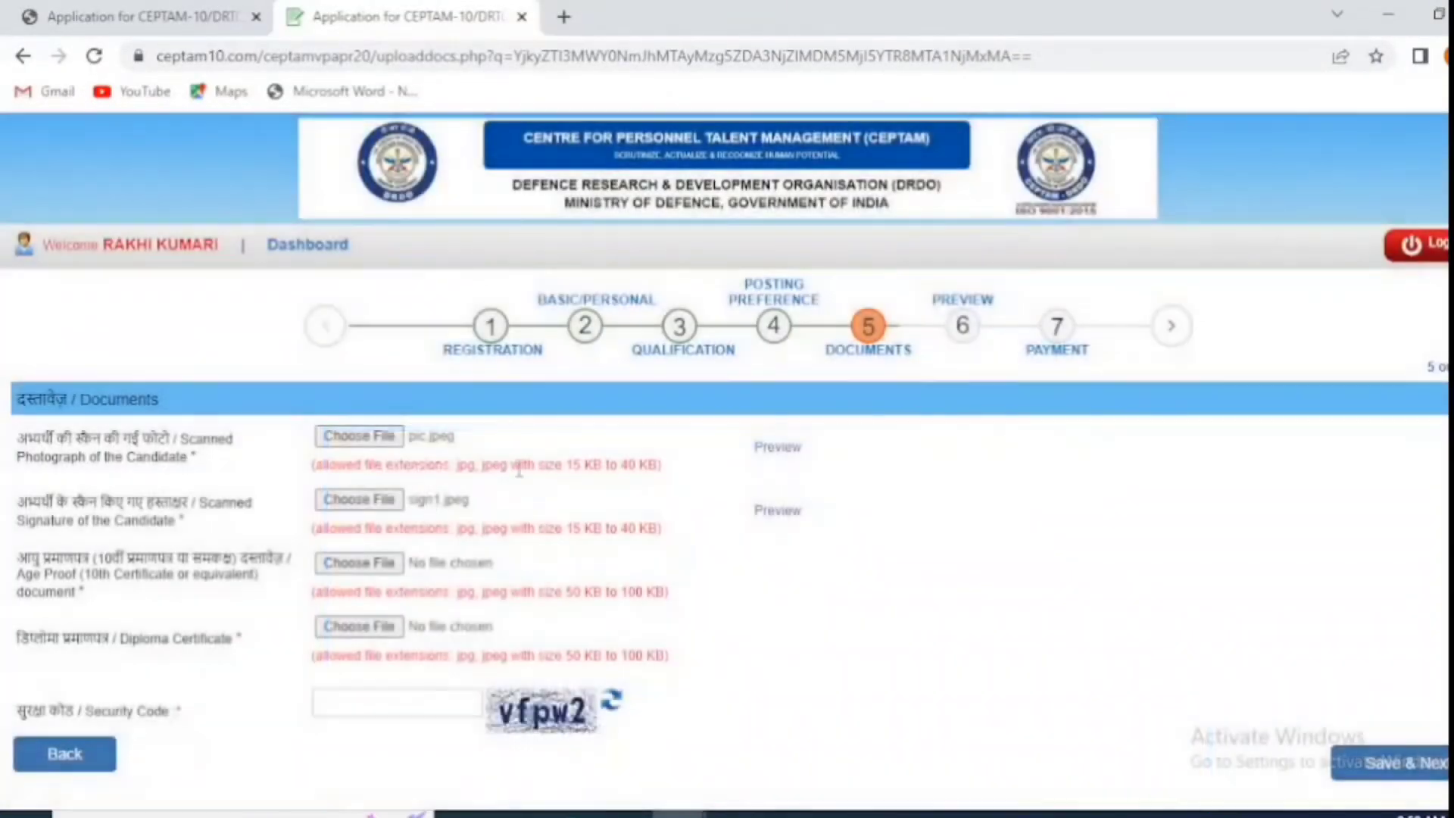
Step: Upload 10th_result_page-0001.jpg as age proof and the degree certificate scan as diploma certificate
left_click(359, 569)
left_click(393, 212)
left_click(565, 497)
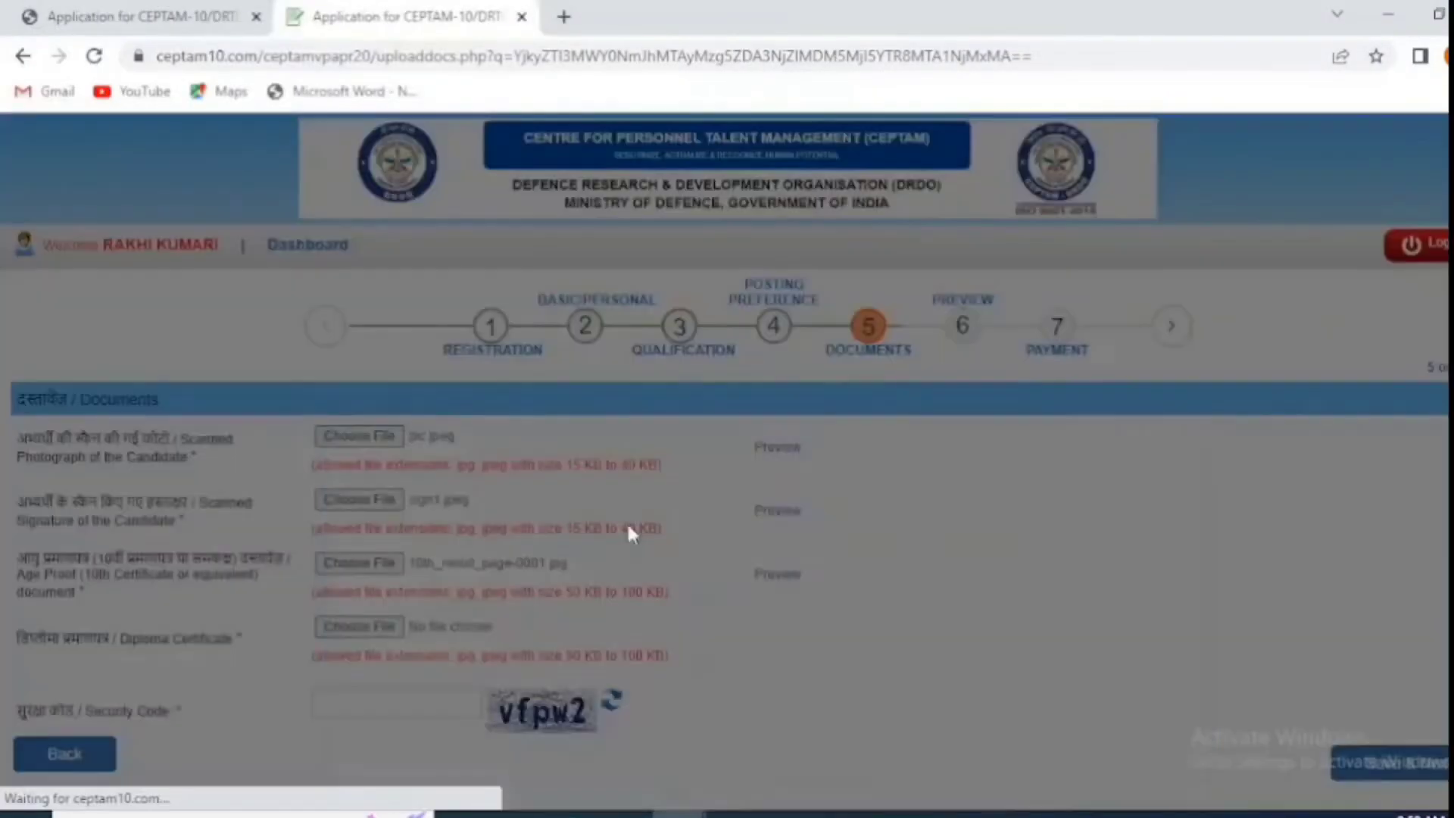
left_click(711, 786)
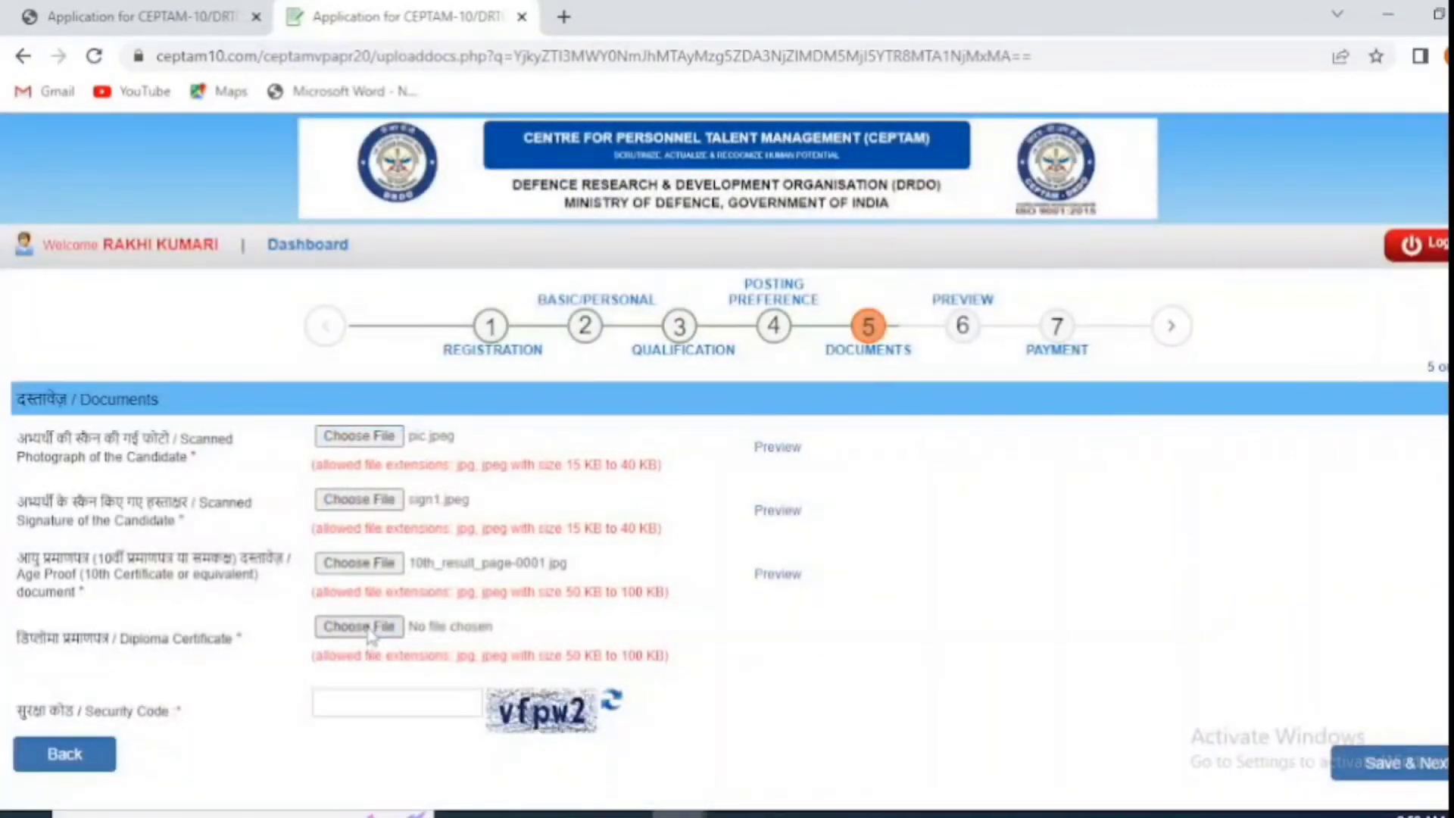
left_click(359, 627)
left_click(259, 212)
left_click(565, 497)
left_click(710, 786)
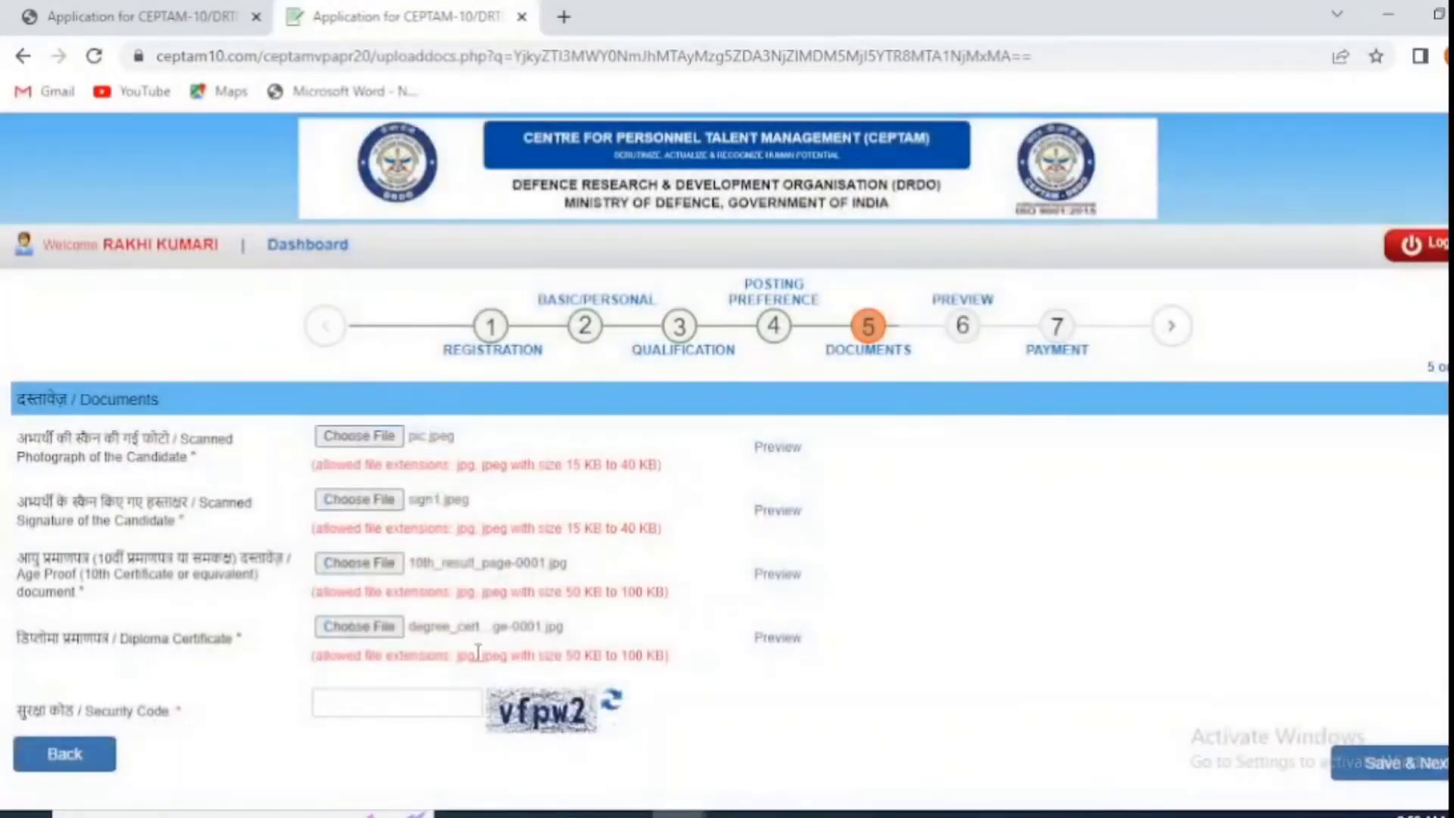
Step: Enter the security code, save the documents, and confirm them to reach the preview
left_click(378, 693)
type("vfpw2")
left_click(1426, 765)
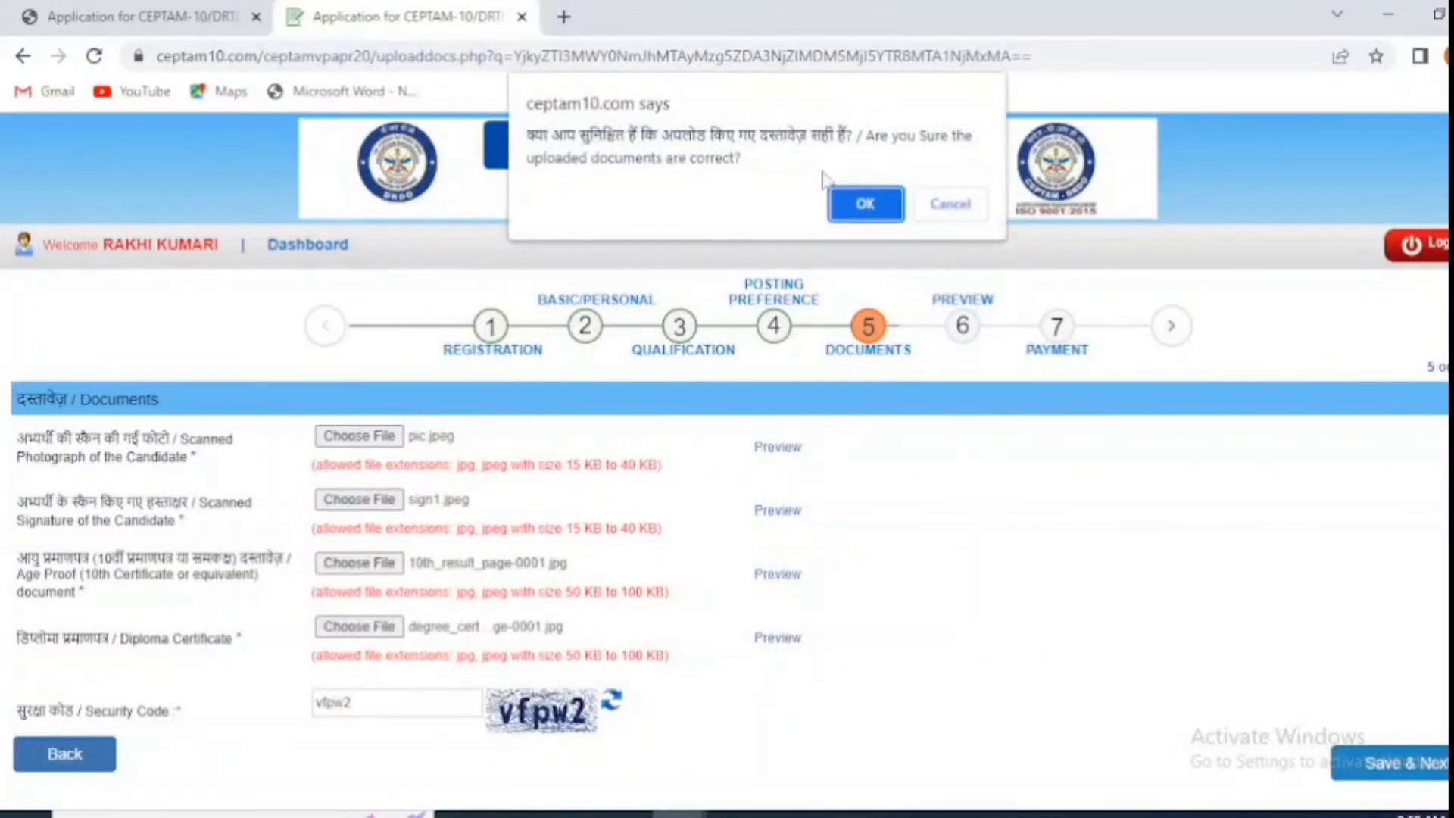
left_click(864, 202)
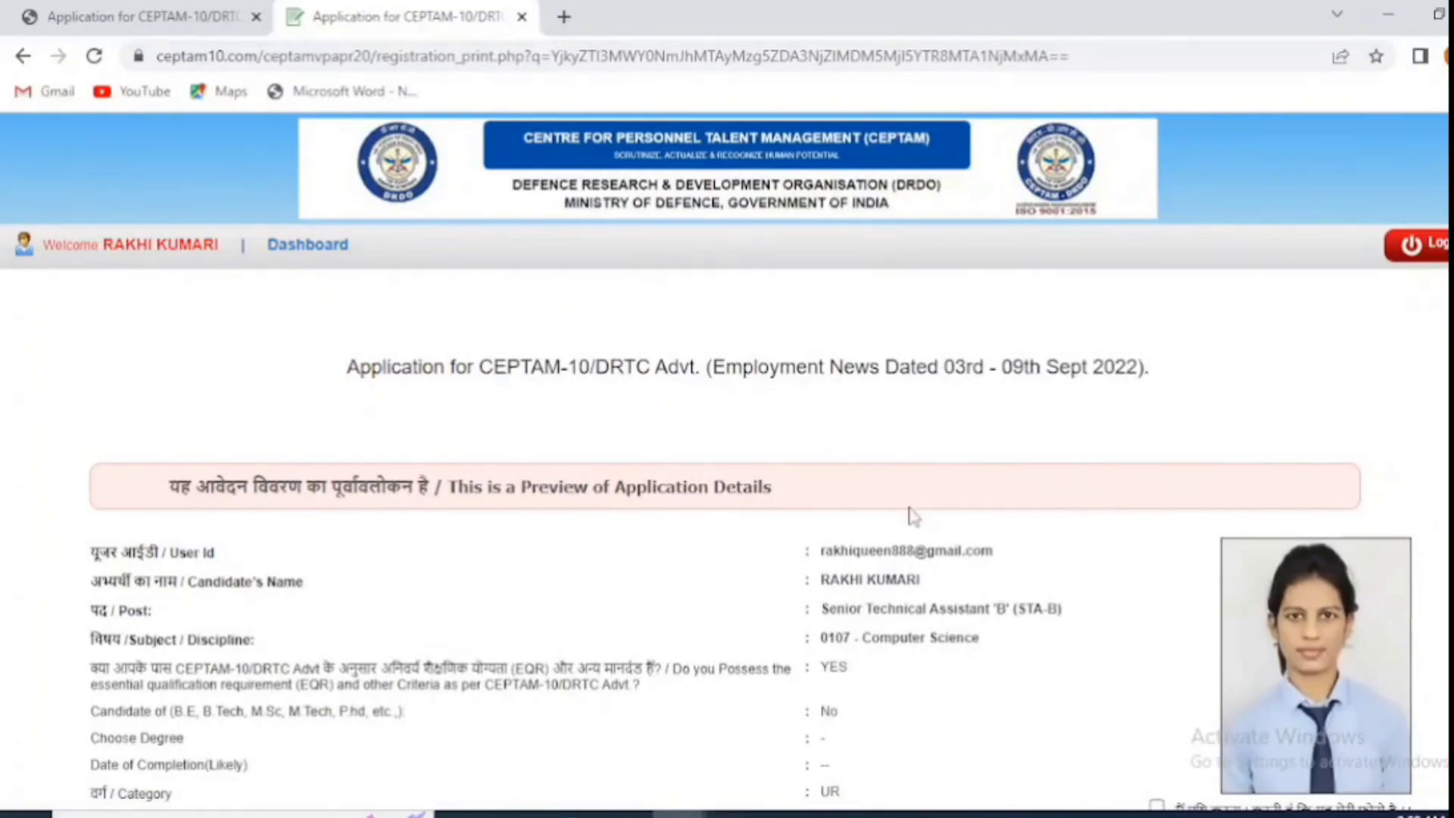
Step: Agree to the declaration, enter the security code, confirm the signature, and acknowledge the photo reminder
scroll(916, 513, "down", 4)
scroll(924, 743, "down", 20)
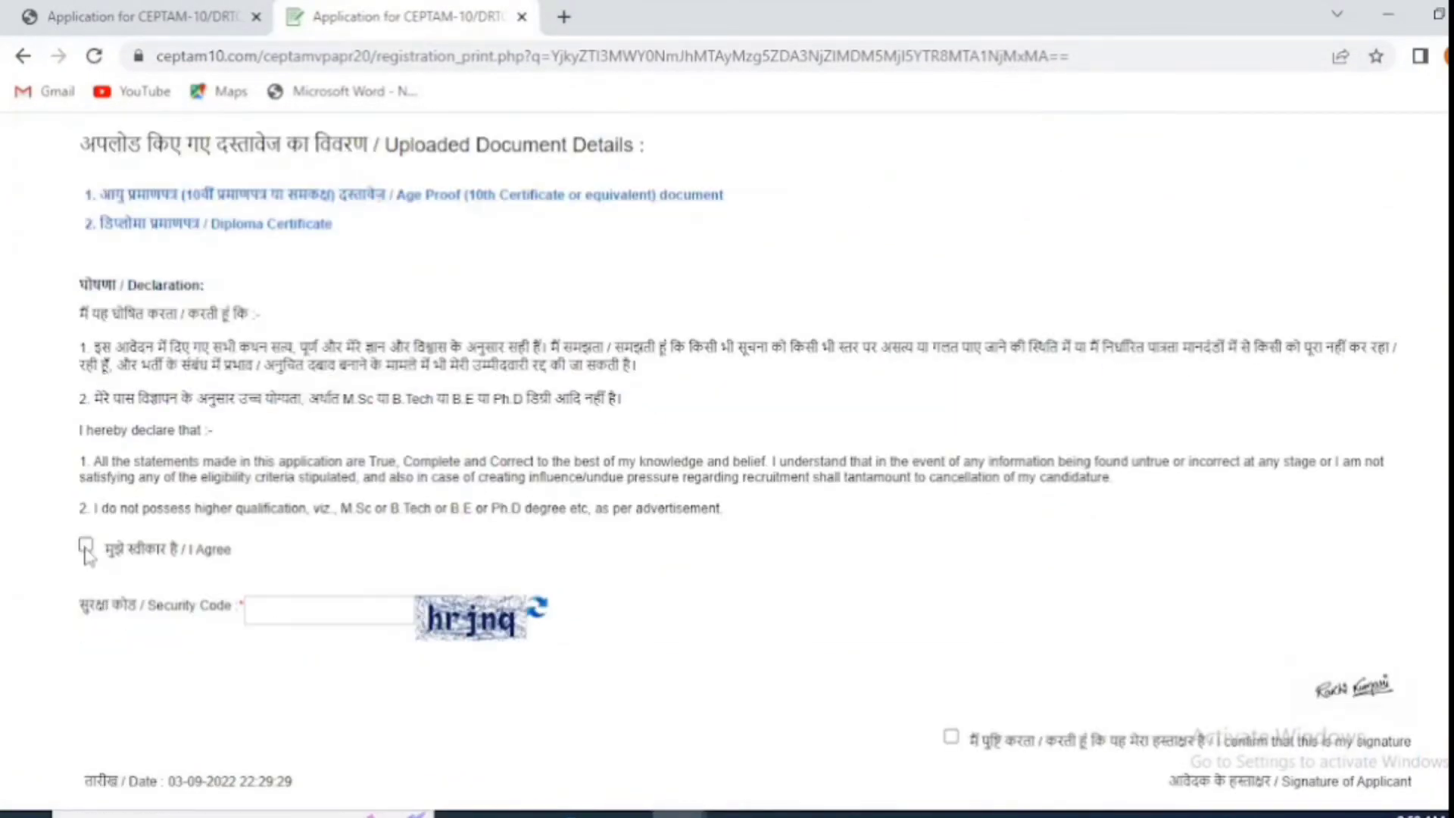
left_click(86, 547)
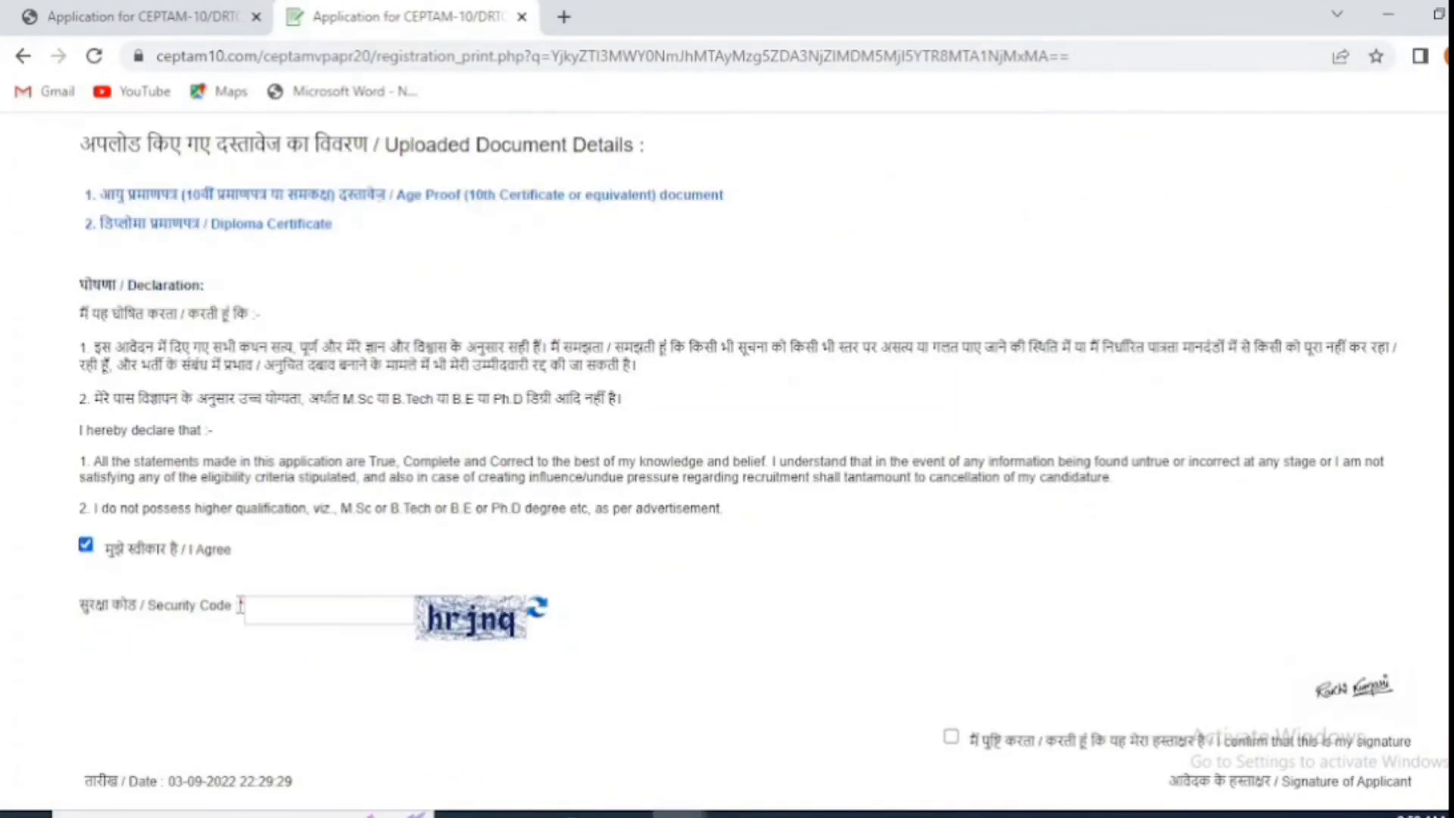
left_click(332, 607)
type("hrjnq")
scroll(1149, 688, "down", 1)
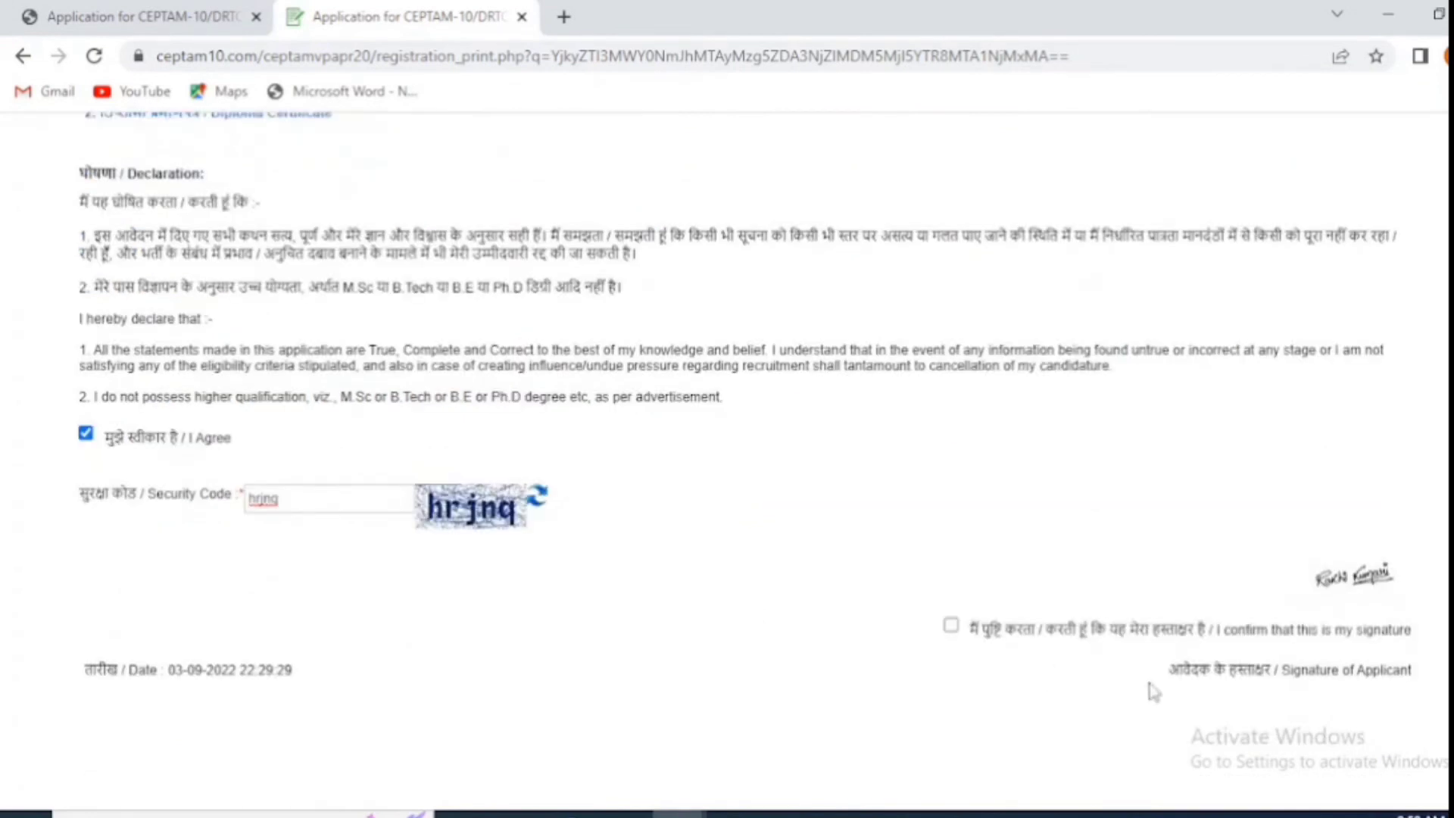
left_click(950, 626)
scroll(1071, 615, "down", 3)
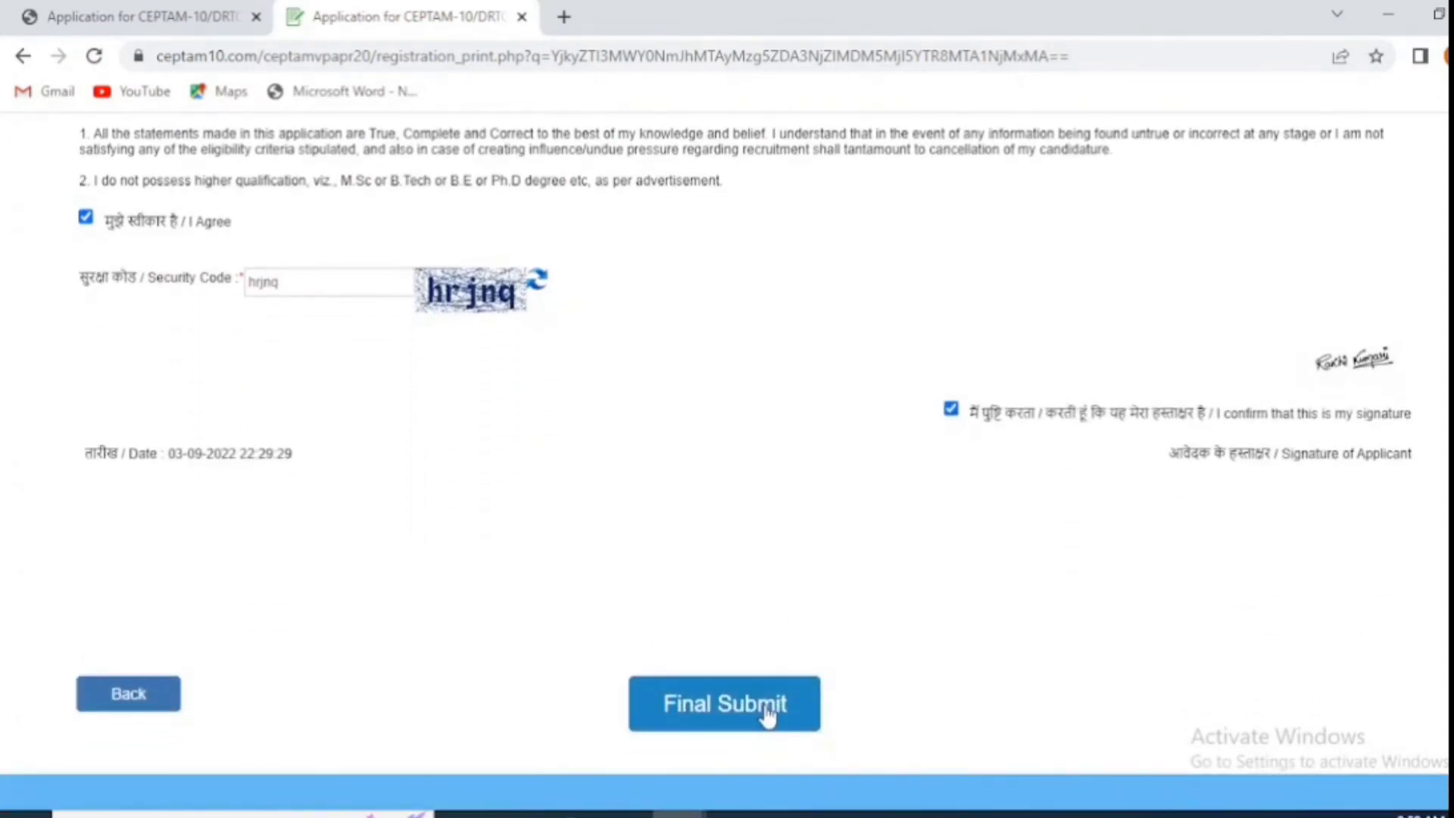
left_click(767, 712)
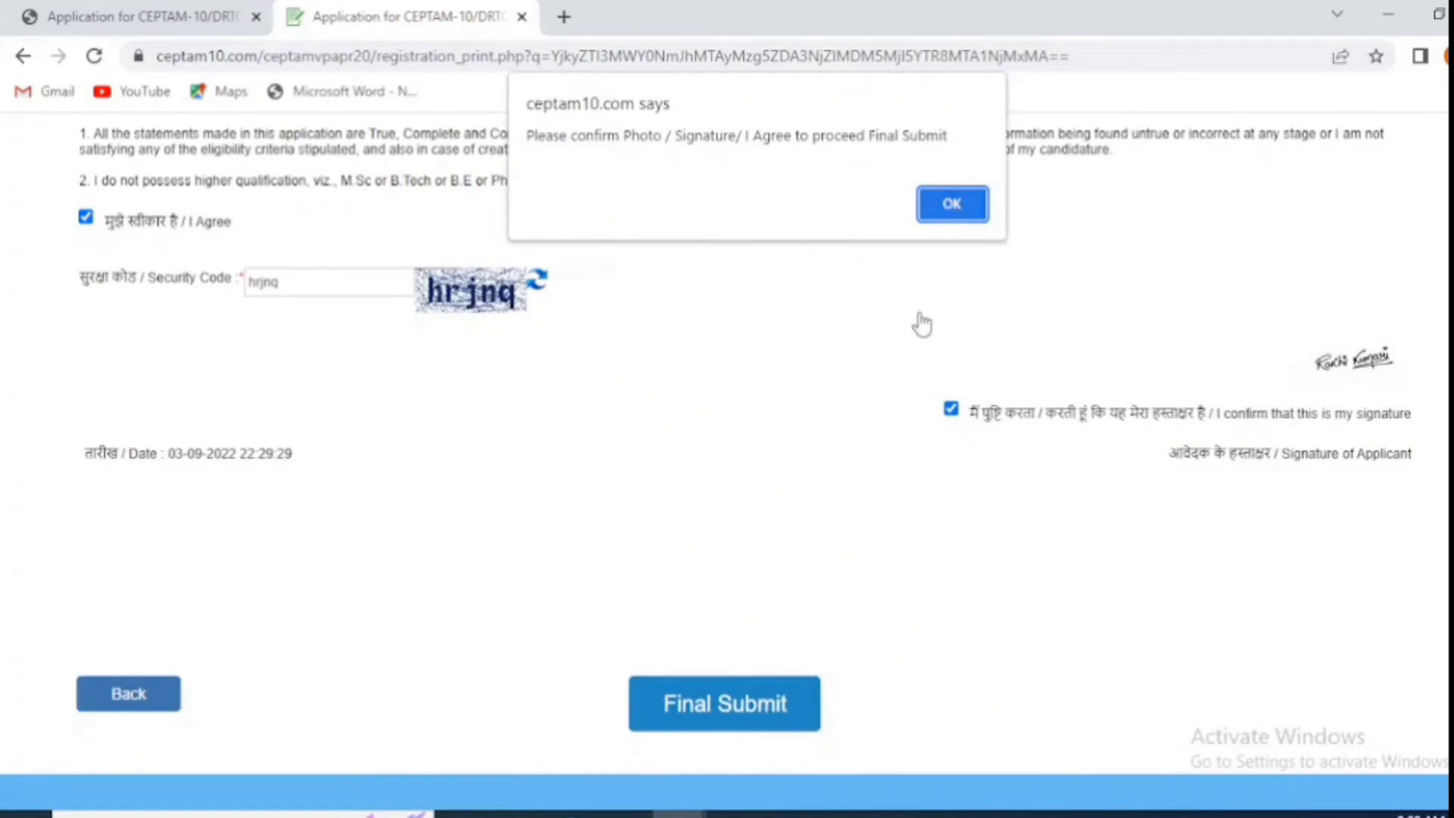
left_click(951, 204)
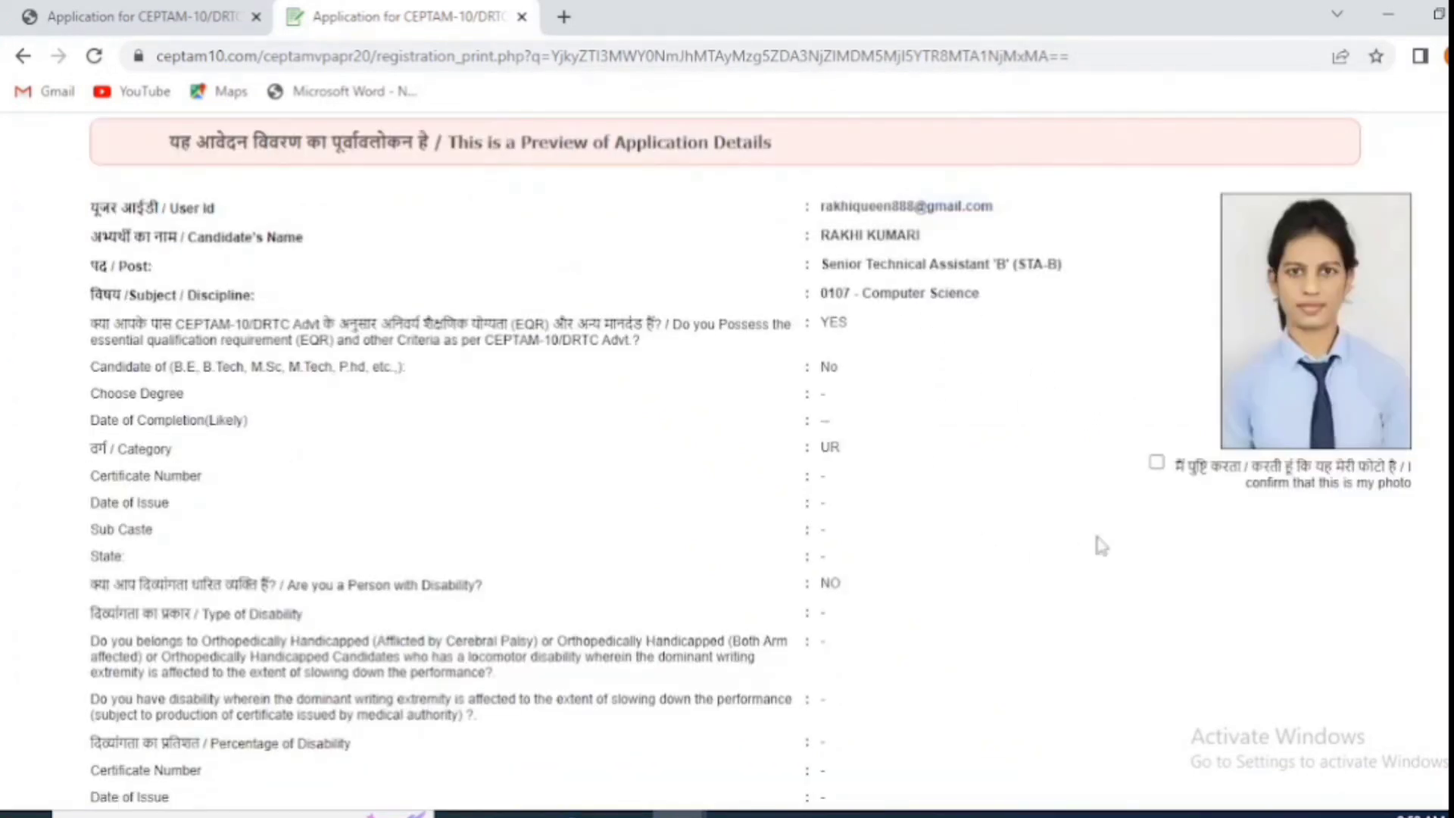
Step: Final-submit the application, confirm it, and return to the dashboard dismissing the checklist notice
scroll(1136, 508, "up", 1)
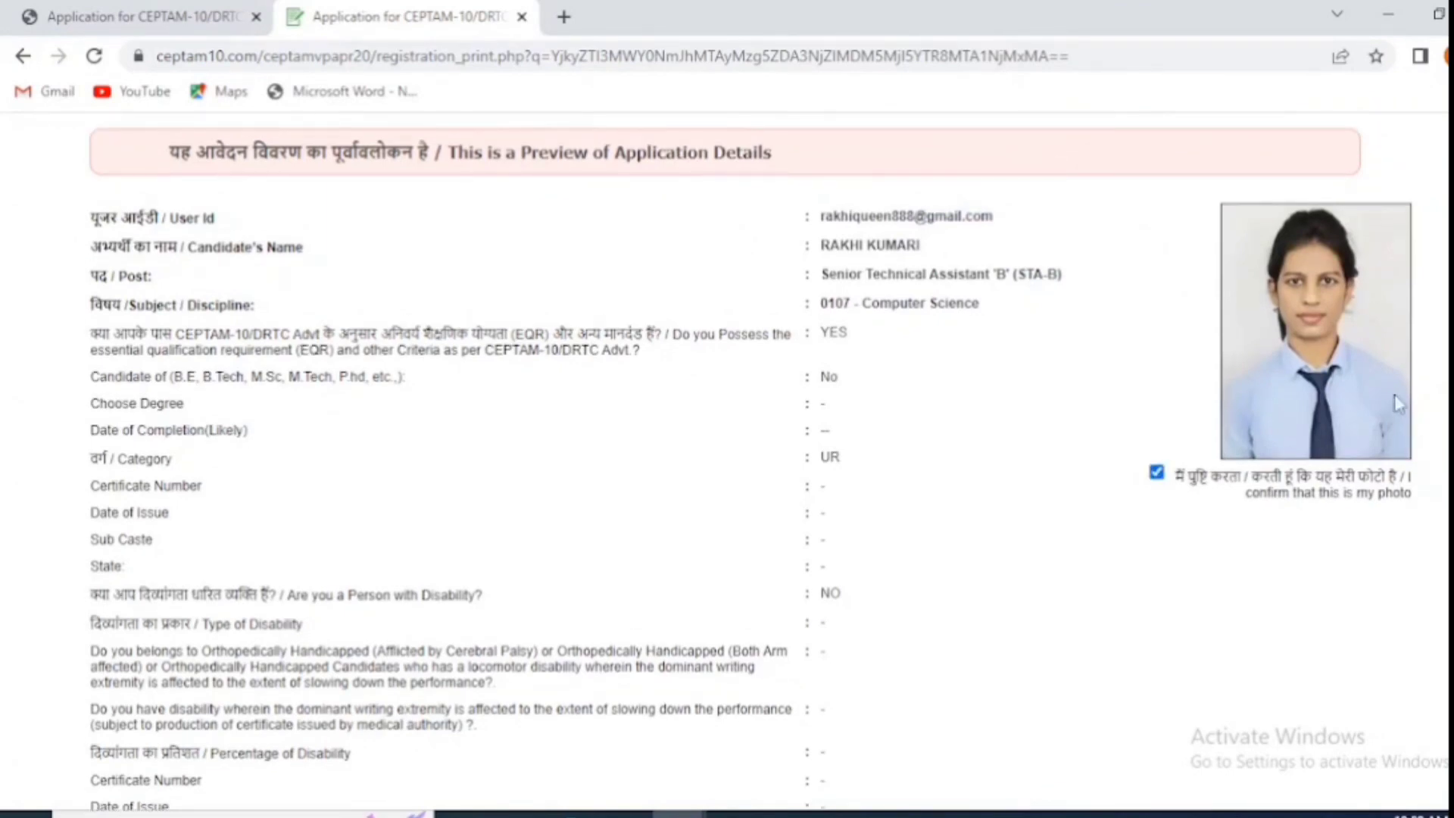
scroll(1234, 500, "down", 15)
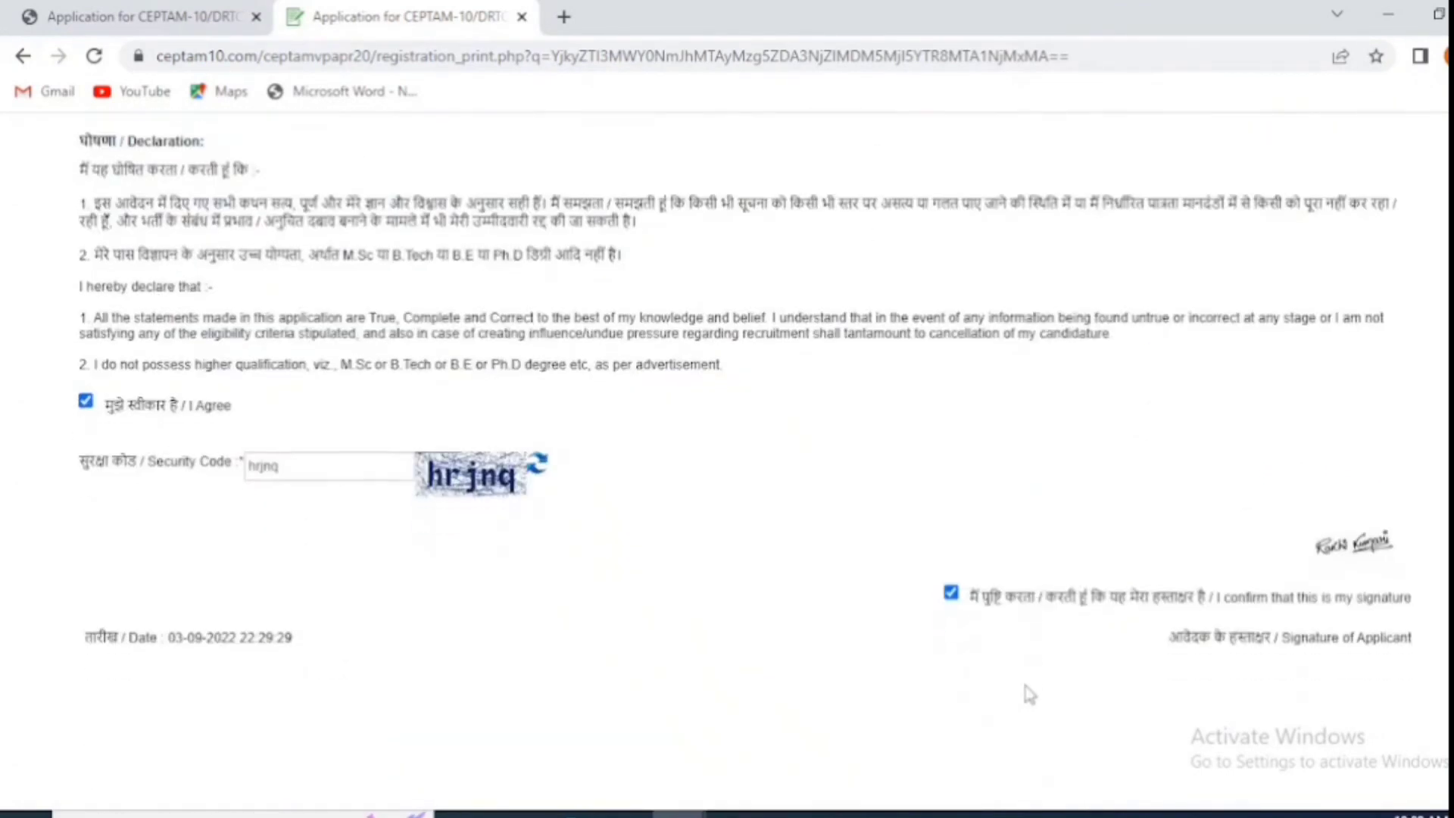
left_click(686, 725)
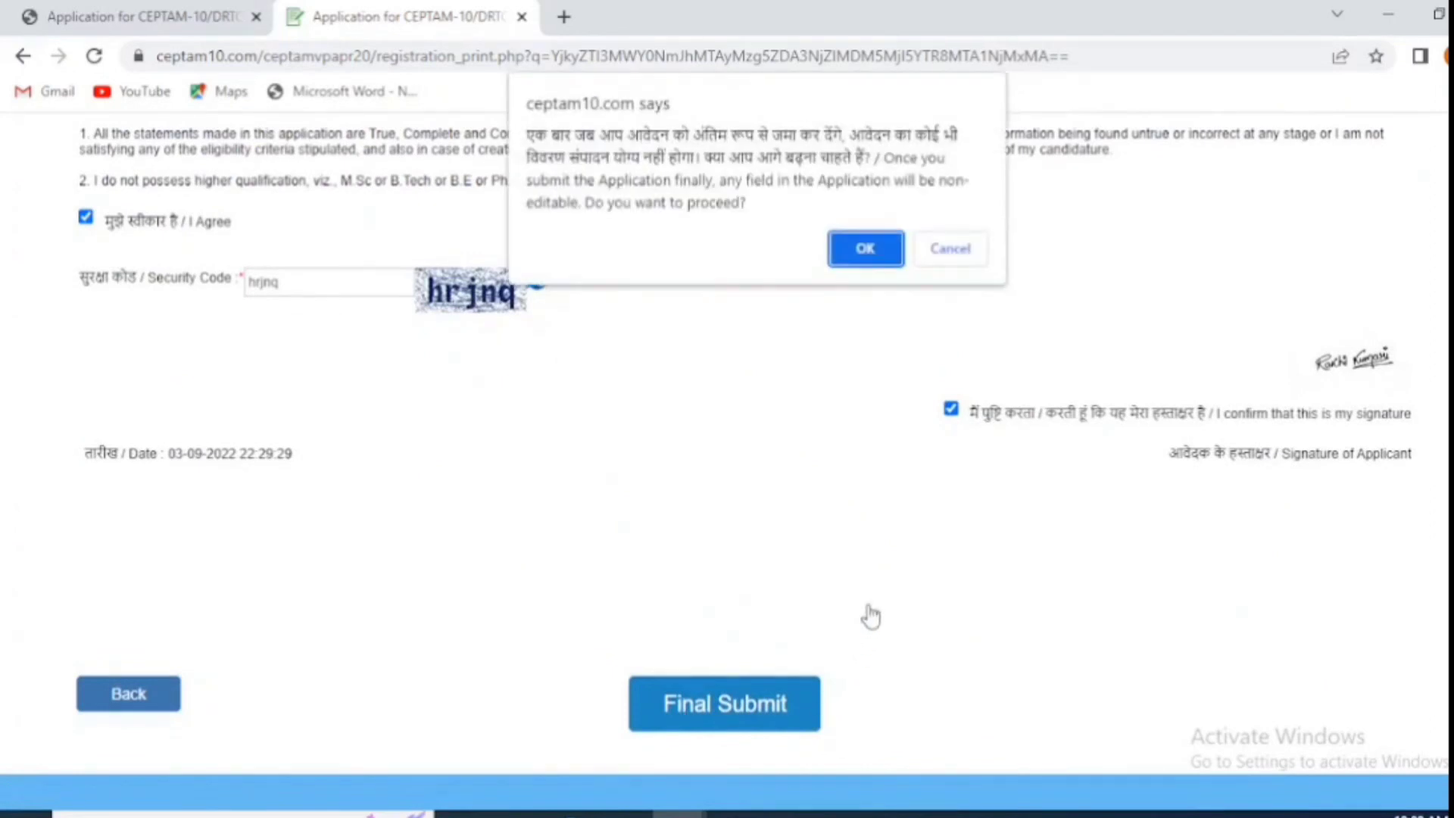
left_click(866, 249)
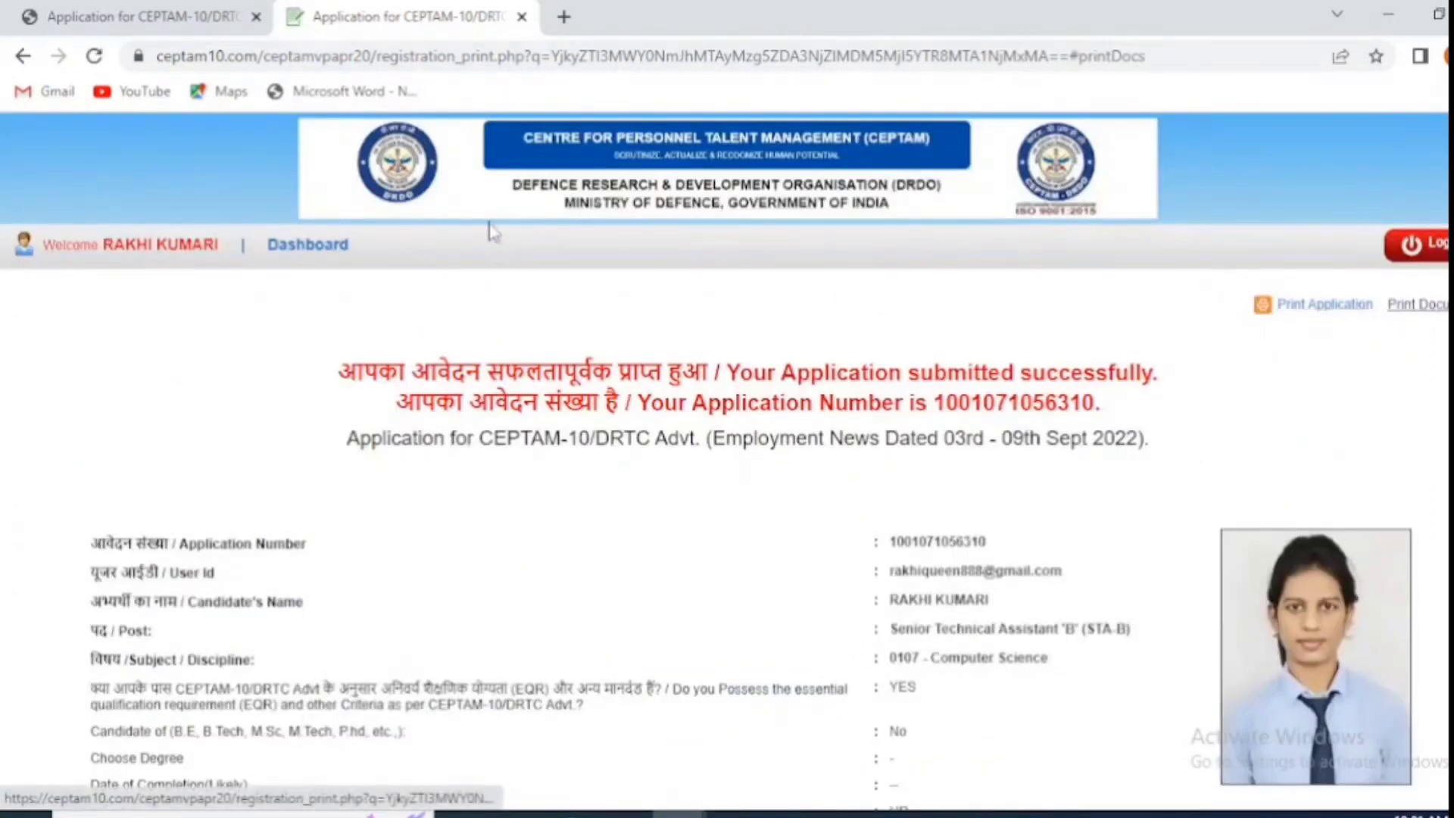
left_click(309, 245)
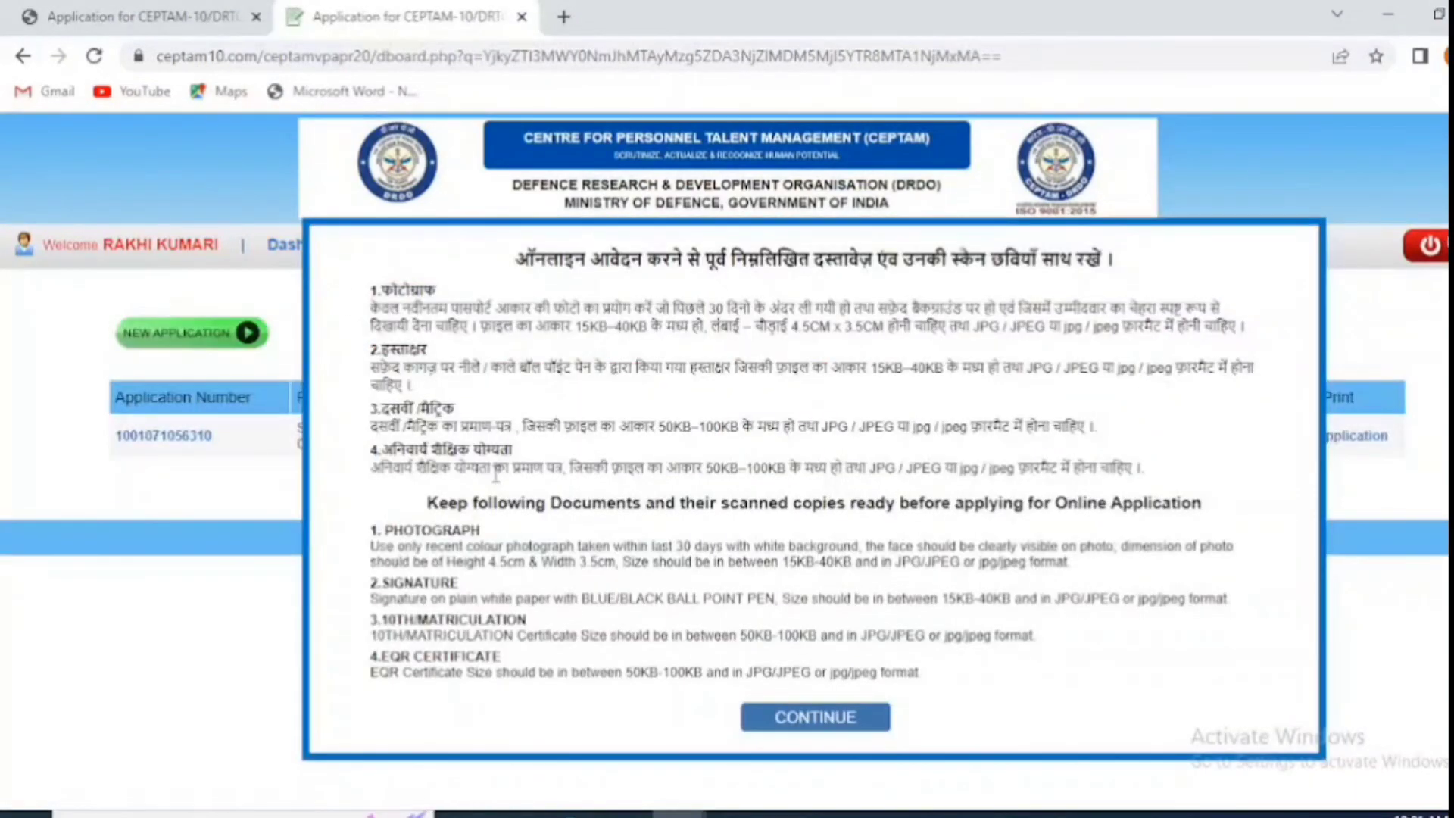
left_click(832, 727)
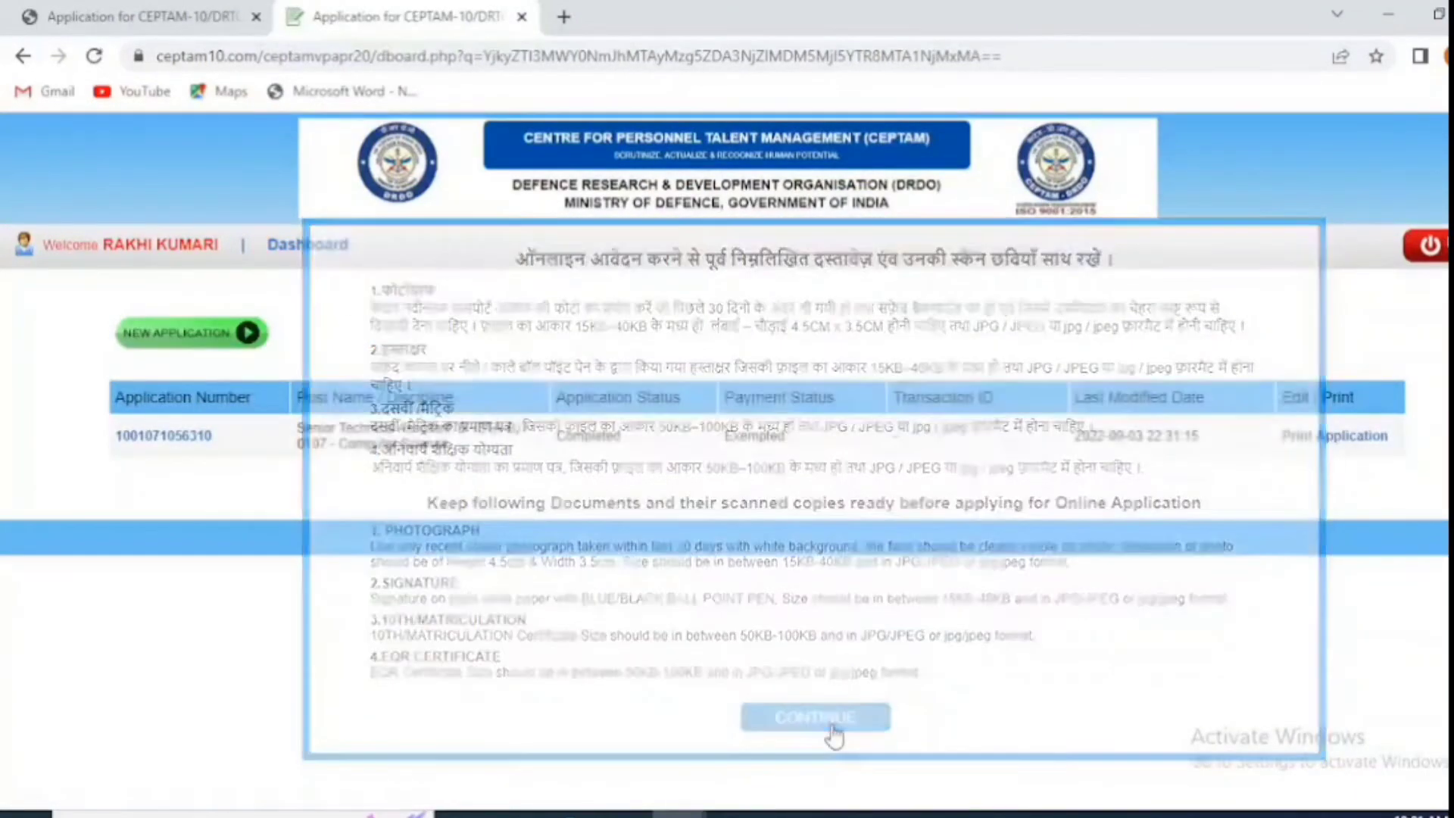